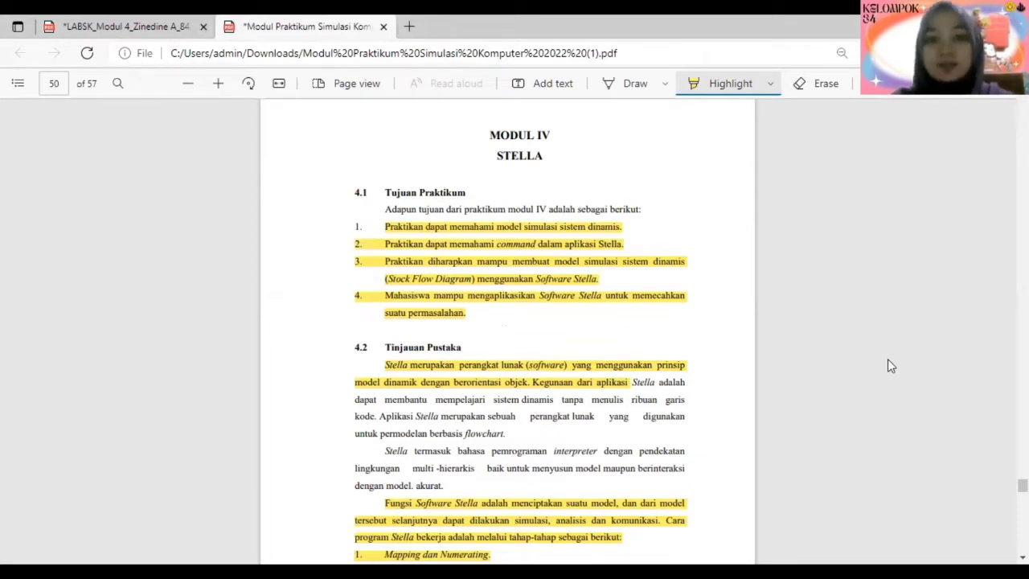
# - Read Modul IV on Stella, covering the practicum objectives, working stages, model layers, and the Stocks, Flow, Converter and Connectors icons
pyautogui.scroll(-2, 887, 365)
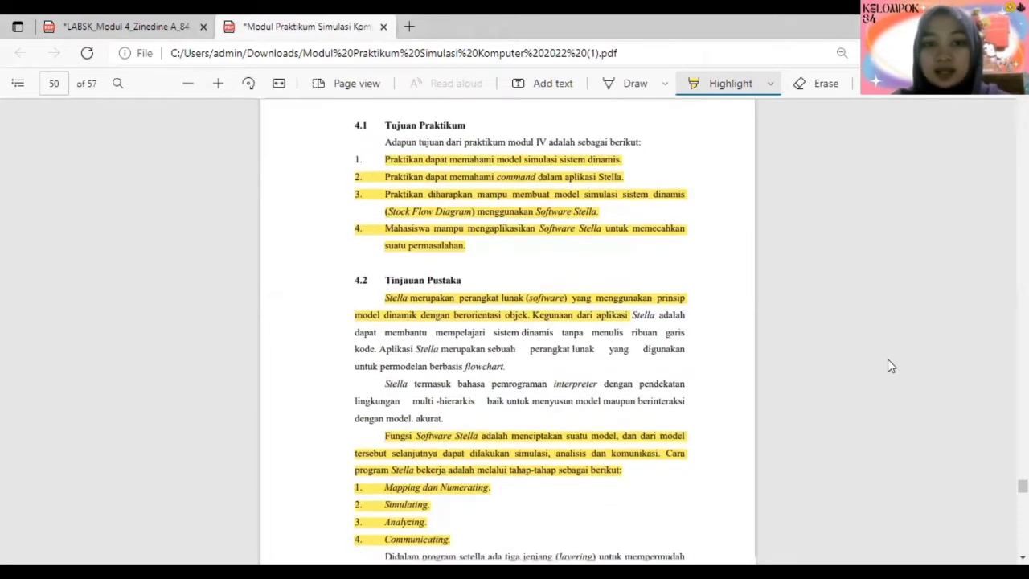
pyautogui.scroll(-5, 887, 365)
pyautogui.scroll(2, 887, 366)
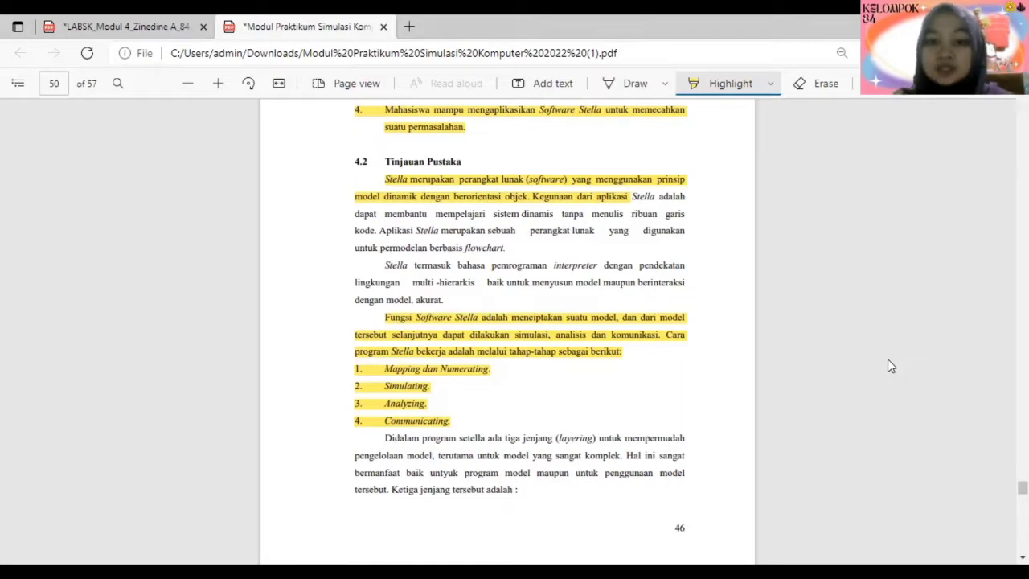
pyautogui.scroll(-3, 889, 361)
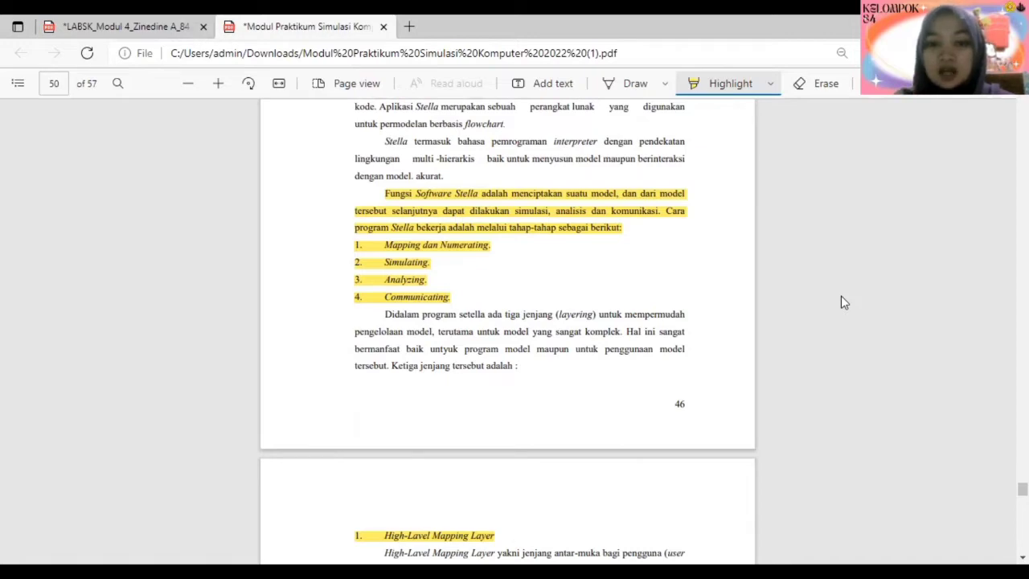
pyautogui.scroll(-5, 840, 295)
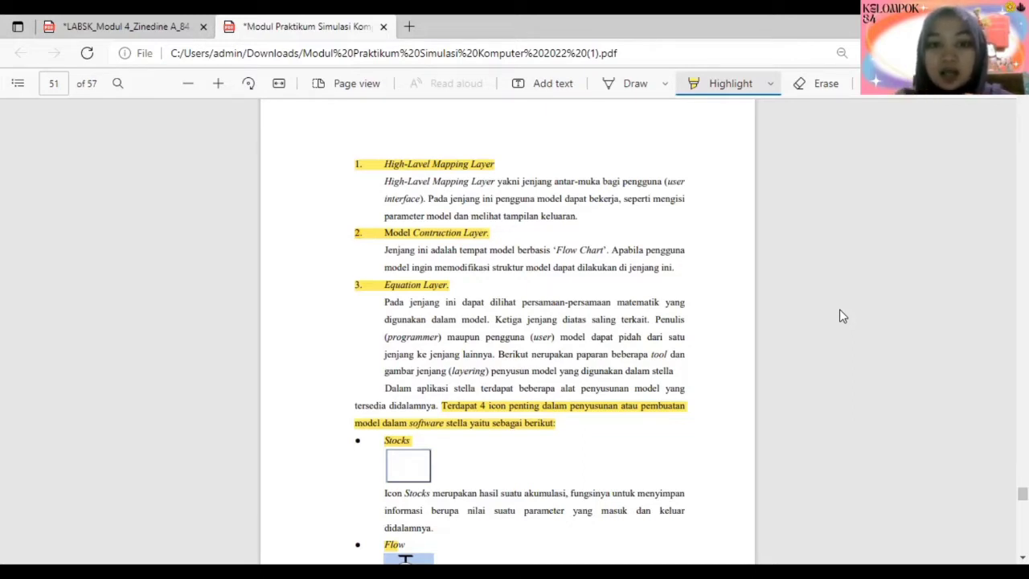
pyautogui.scroll(-1, 839, 310)
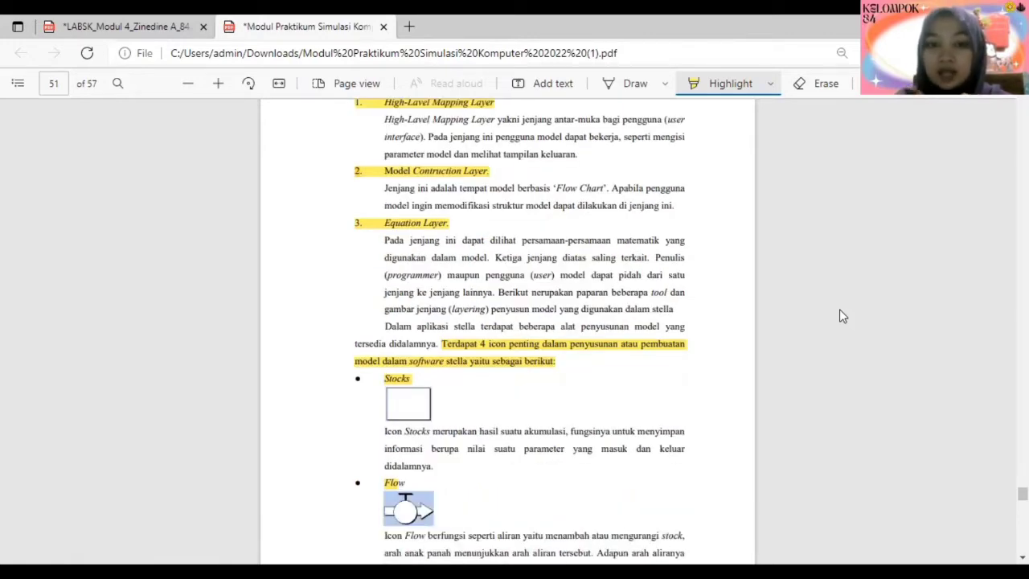
pyautogui.scroll(-1, 838, 310)
pyautogui.scroll(-1, 839, 310)
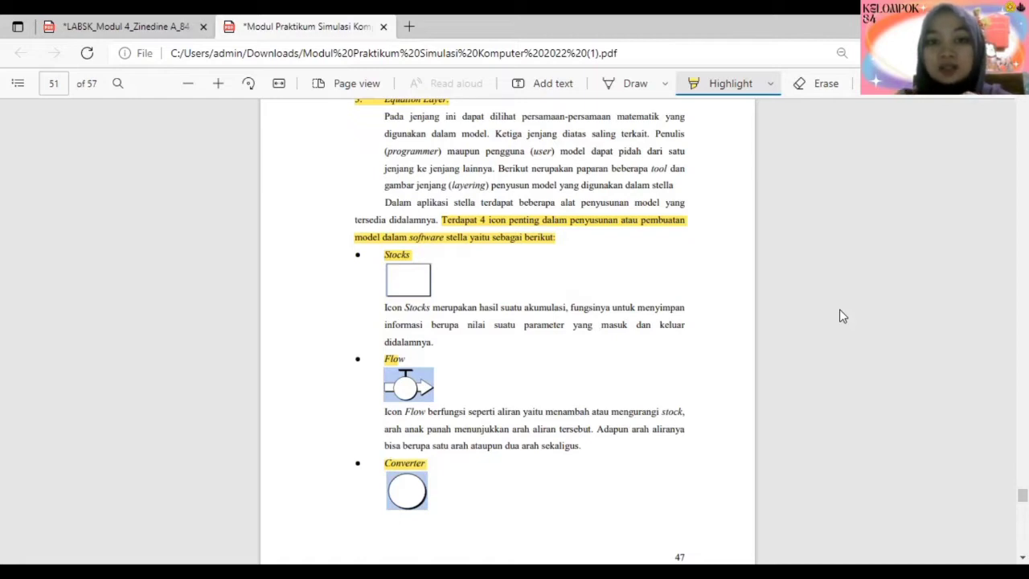
pyautogui.scroll(-1, 839, 310)
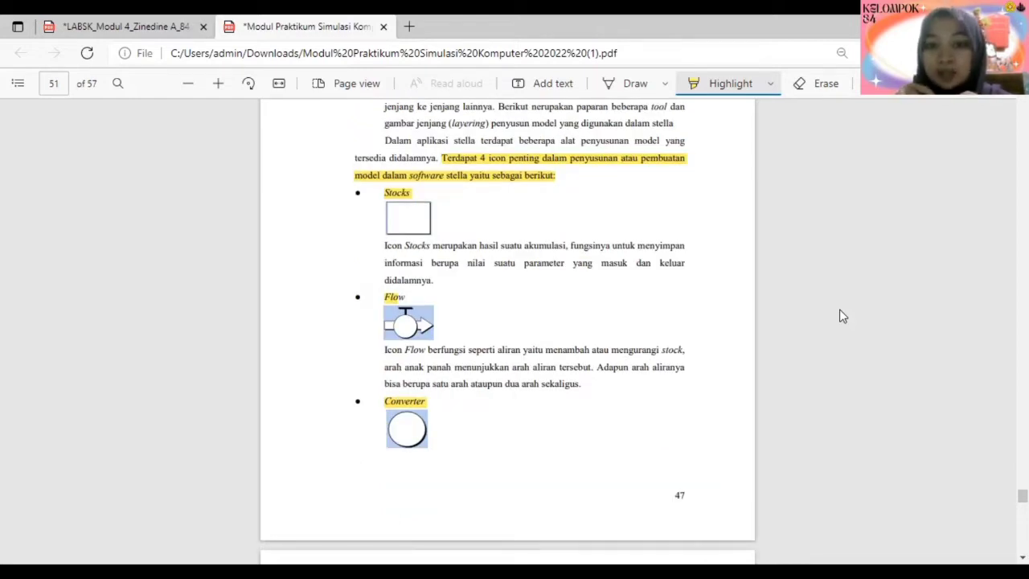
pyautogui.scroll(-2, 839, 311)
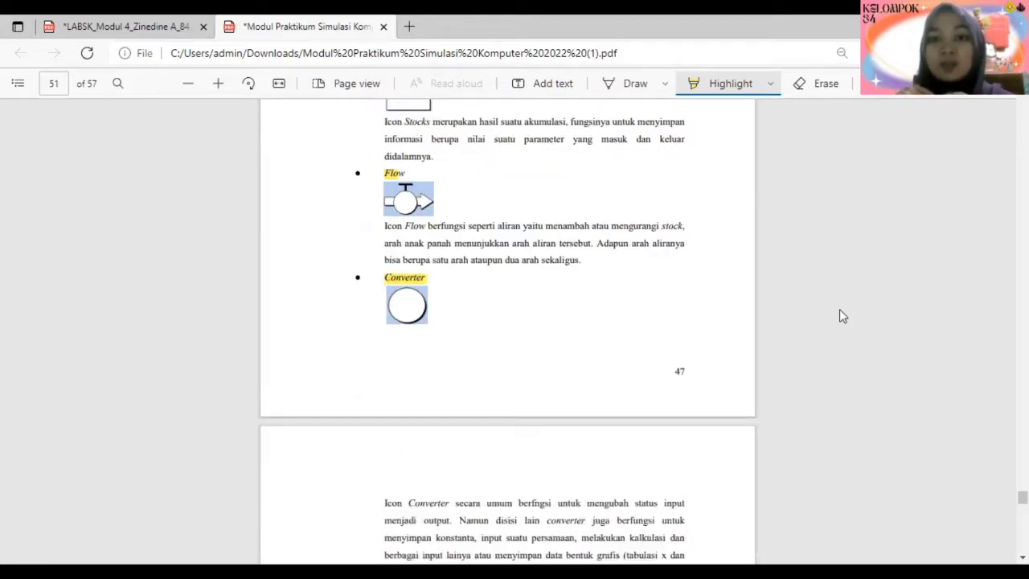
pyautogui.scroll(-1, 839, 316)
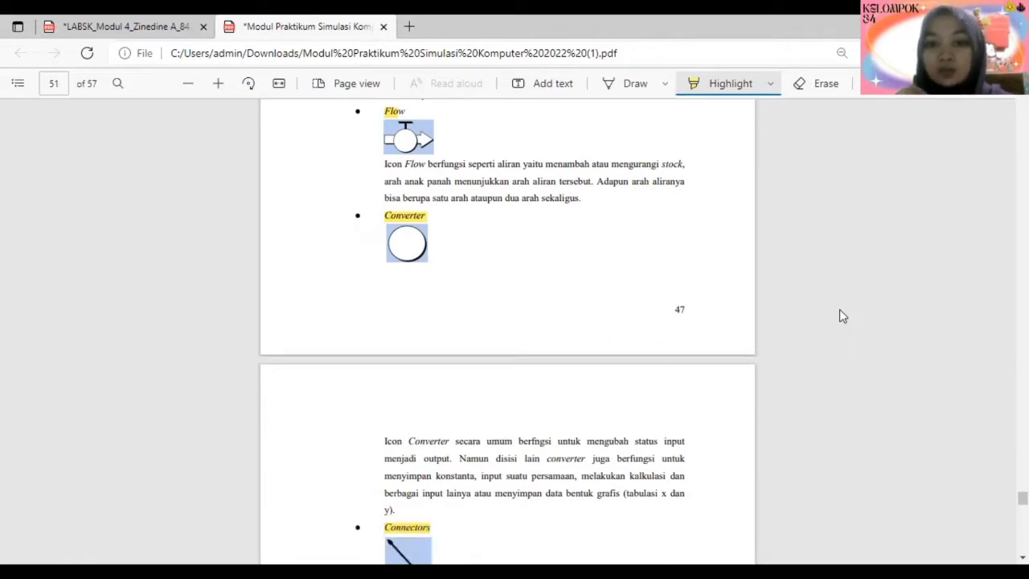
pyautogui.scroll(-3, 840, 313)
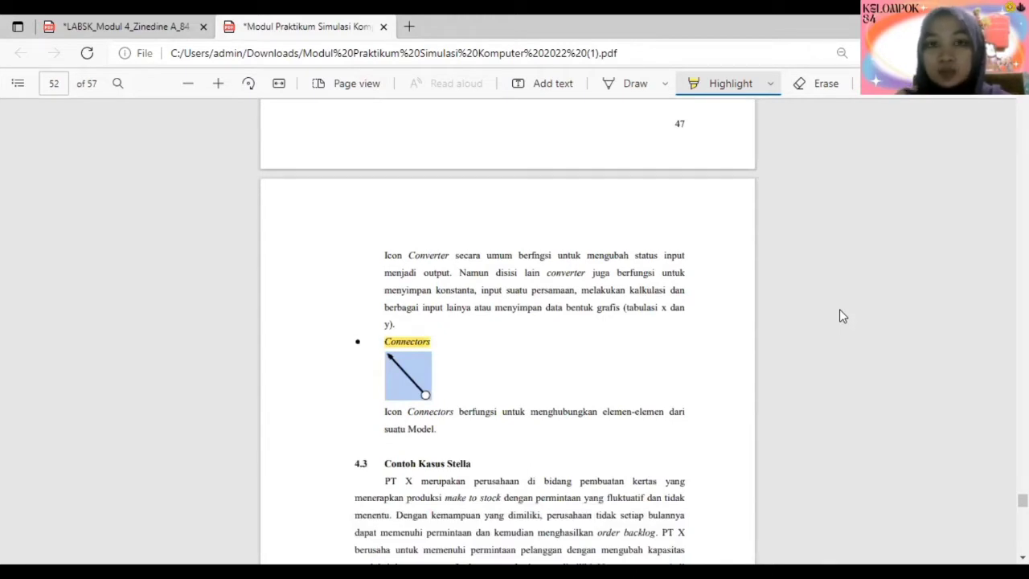
# - Switch to the PT.OX Food cheese production report and read its abstract and the Pendahuluan section
pyautogui.hotkey('ctrl', 'Tab')
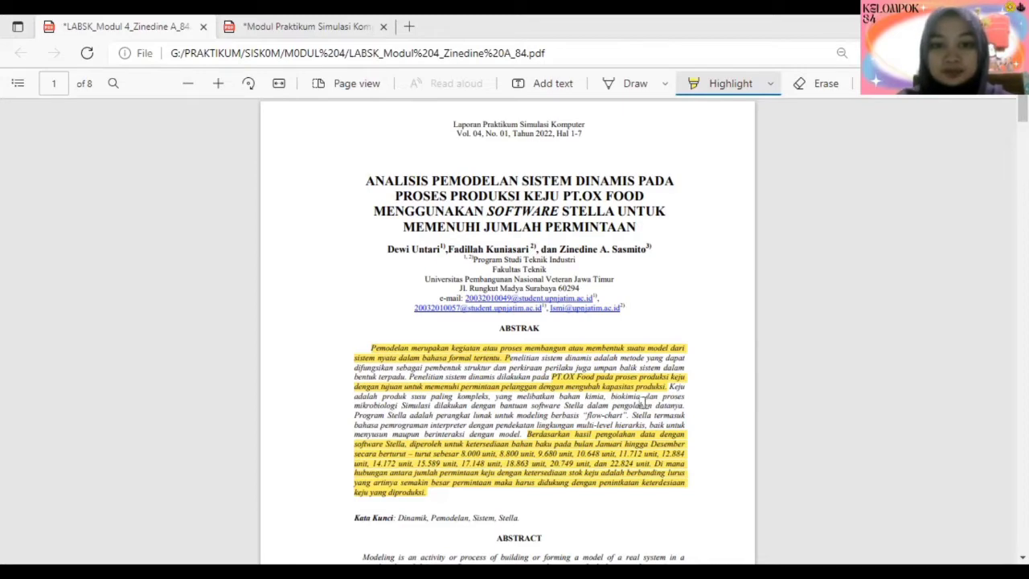
pyautogui.scroll(-1, 888, 392)
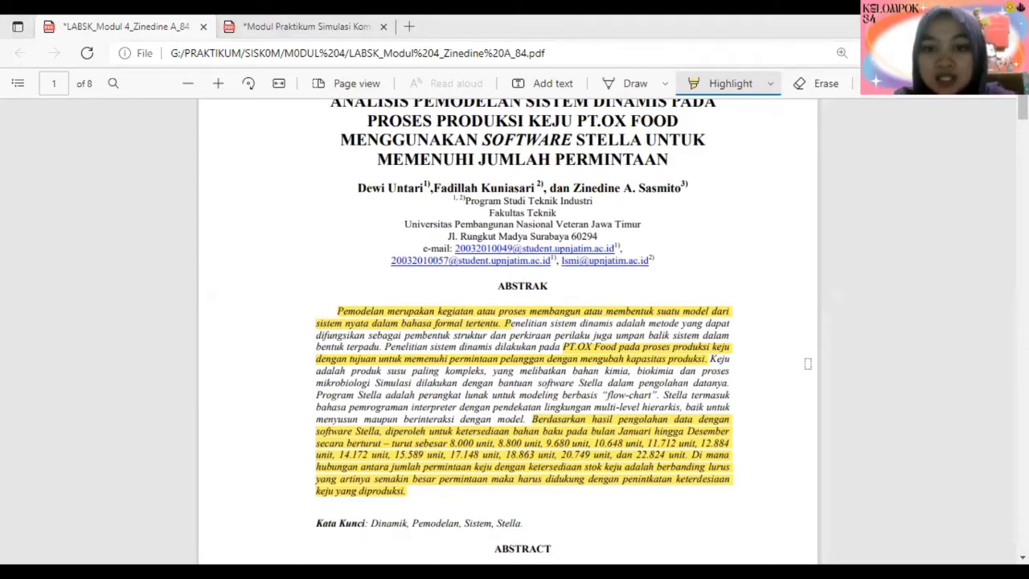
pyautogui.scroll(-1, 890, 375)
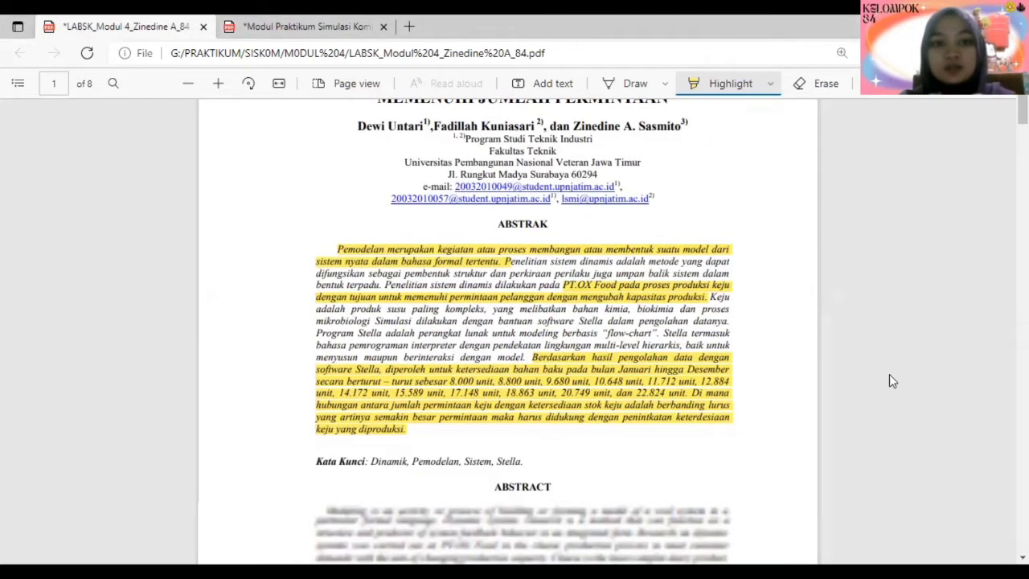
pyautogui.scroll(-2, 889, 376)
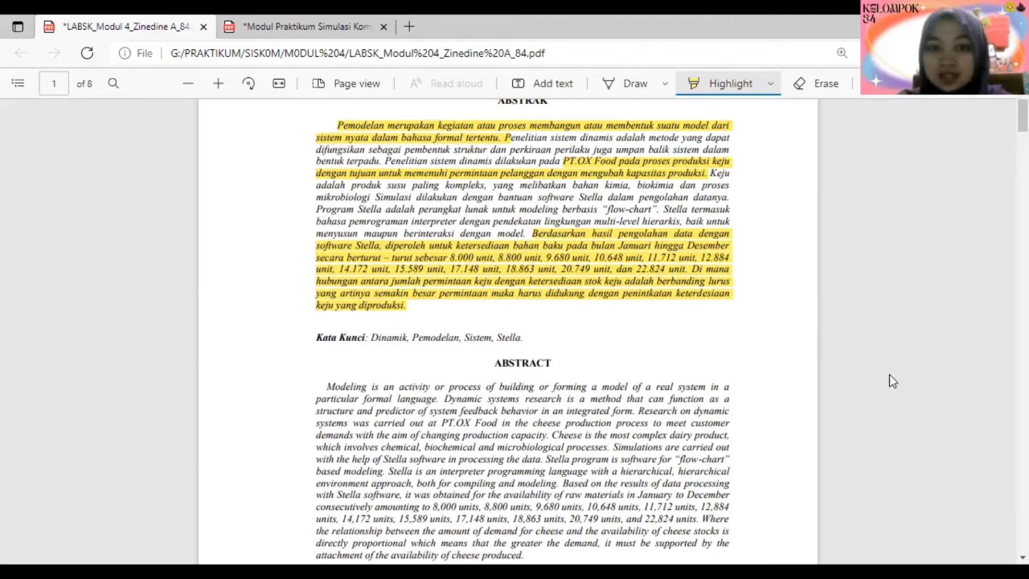
pyautogui.scroll(-5, 888, 374)
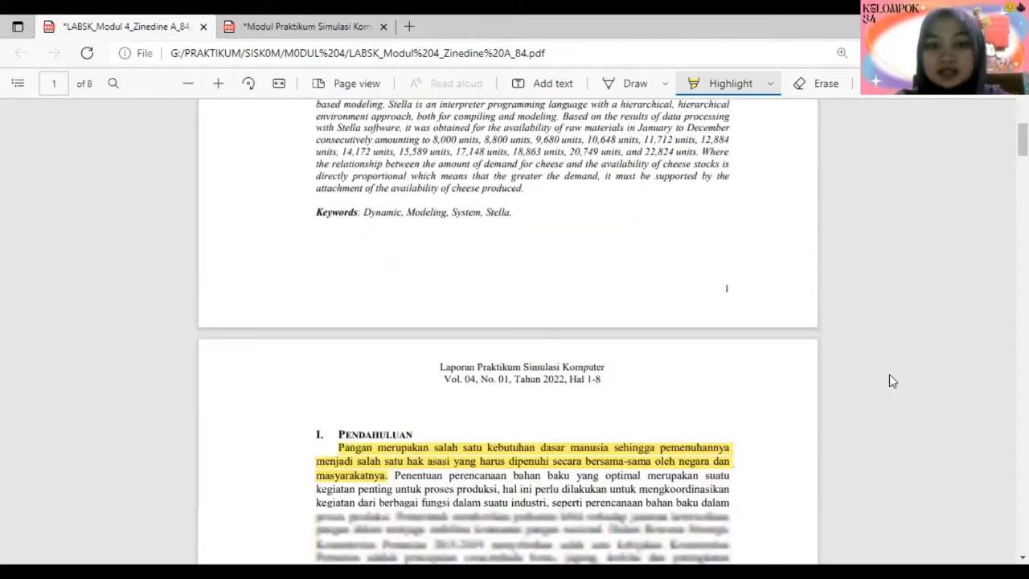
pyautogui.scroll(-3, 890, 375)
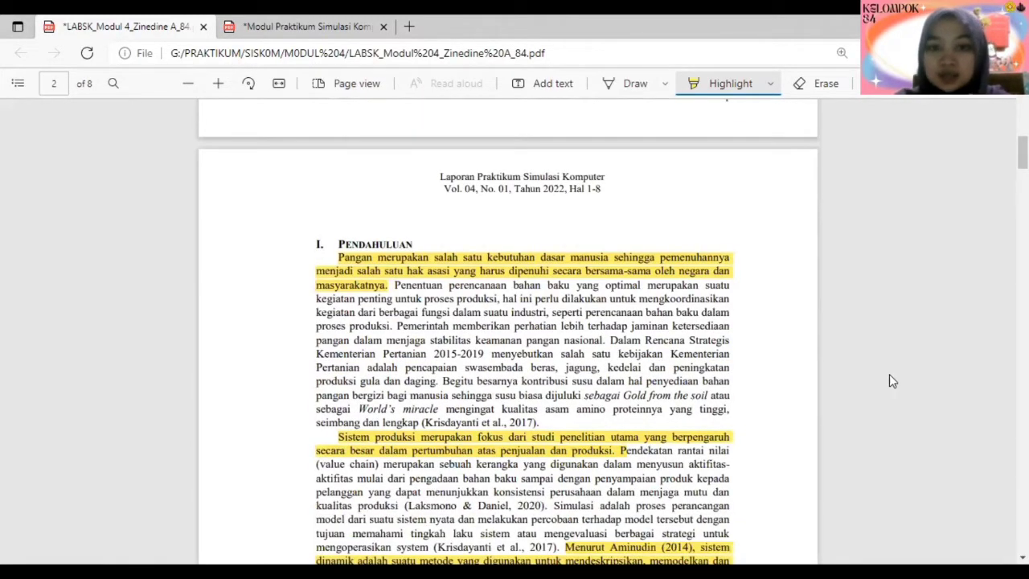
pyautogui.scroll(-1, 888, 375)
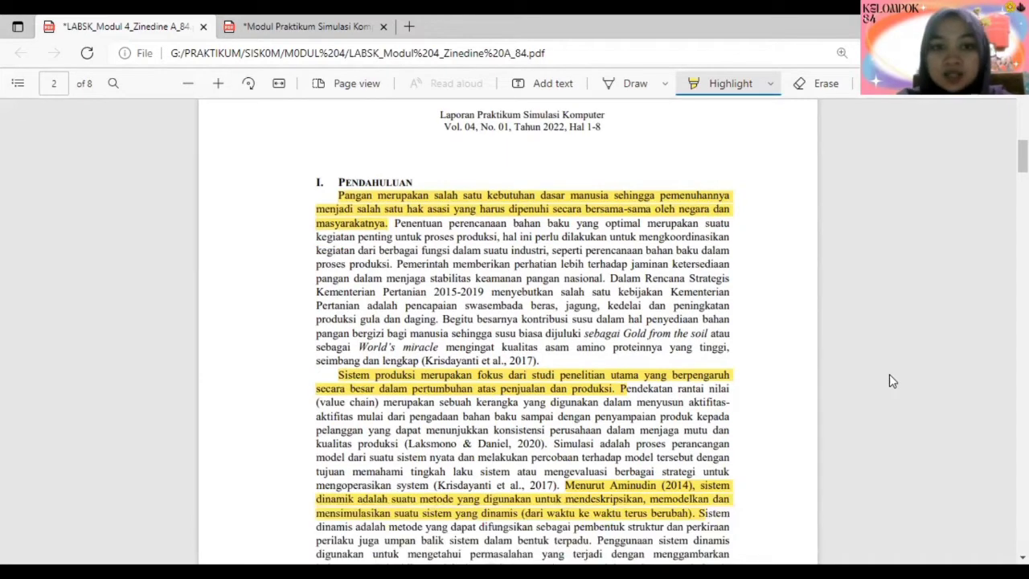
pyautogui.scroll(-3, 889, 375)
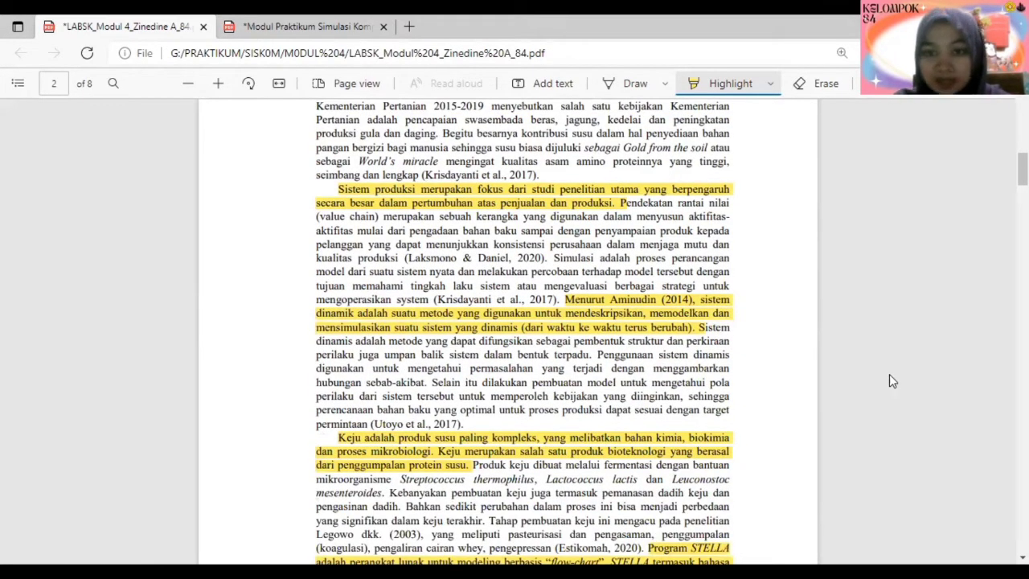
pyautogui.scroll(-1, 889, 381)
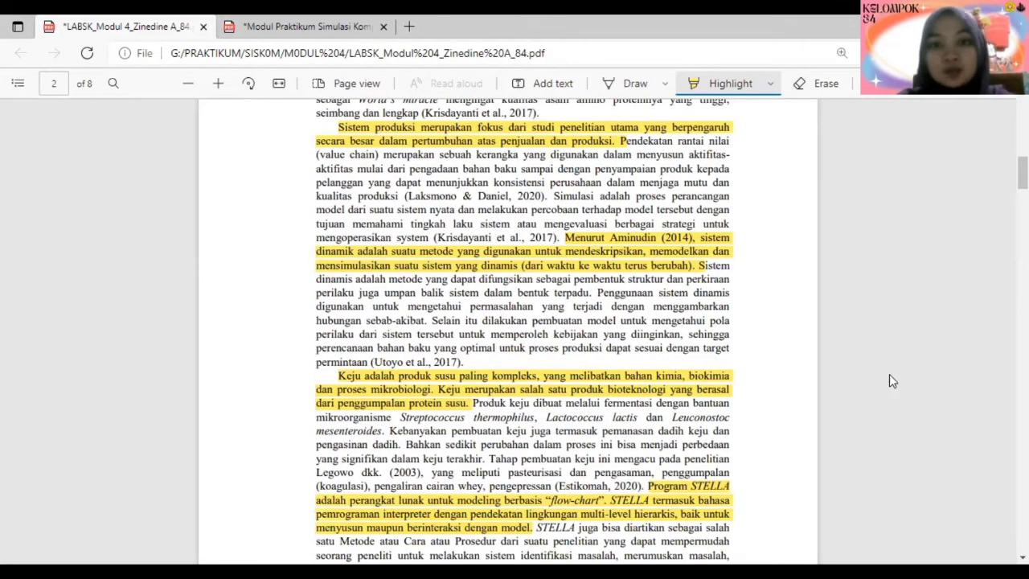
pyautogui.scroll(-1, 888, 381)
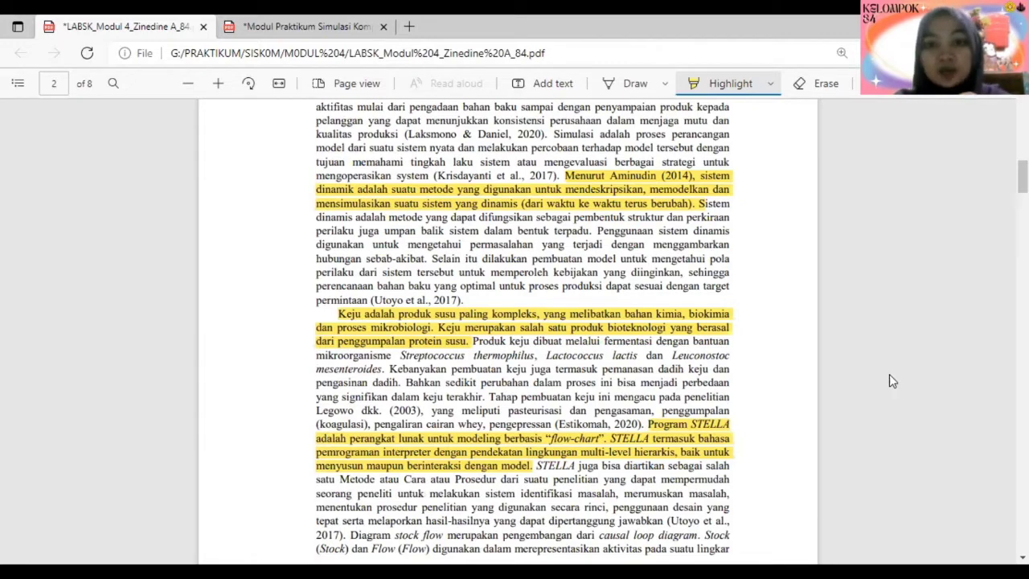
pyautogui.scroll(-1, 889, 380)
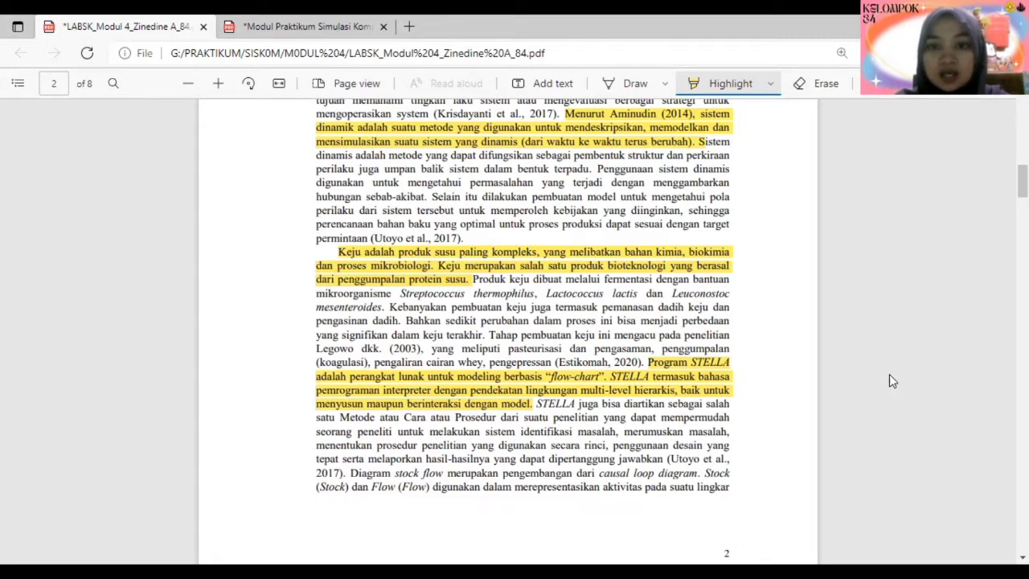
pyautogui.scroll(-1, 889, 380)
pyautogui.scroll(-2, 889, 380)
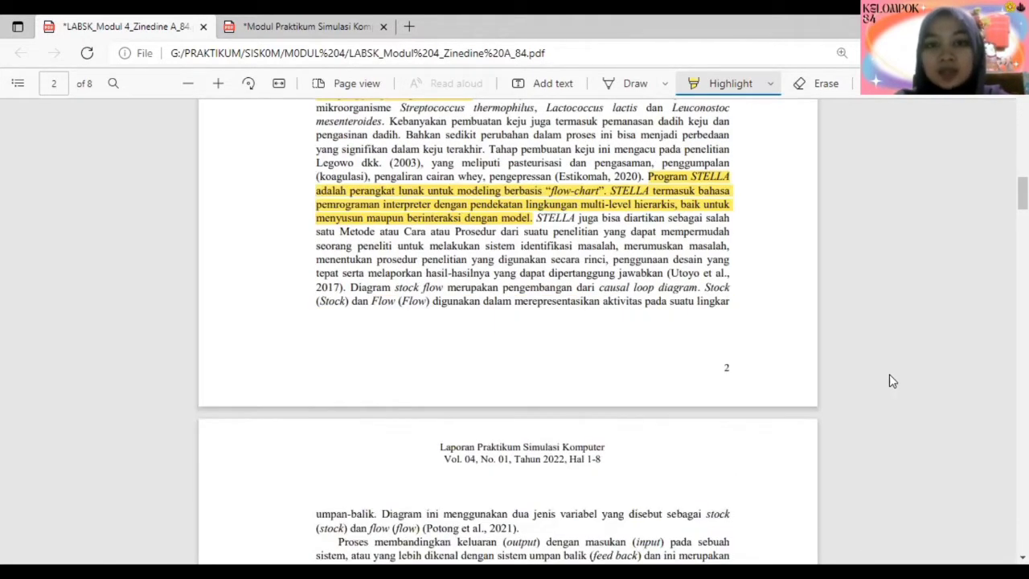
pyautogui.scroll(-1, 889, 380)
pyautogui.scroll(-6, 888, 380)
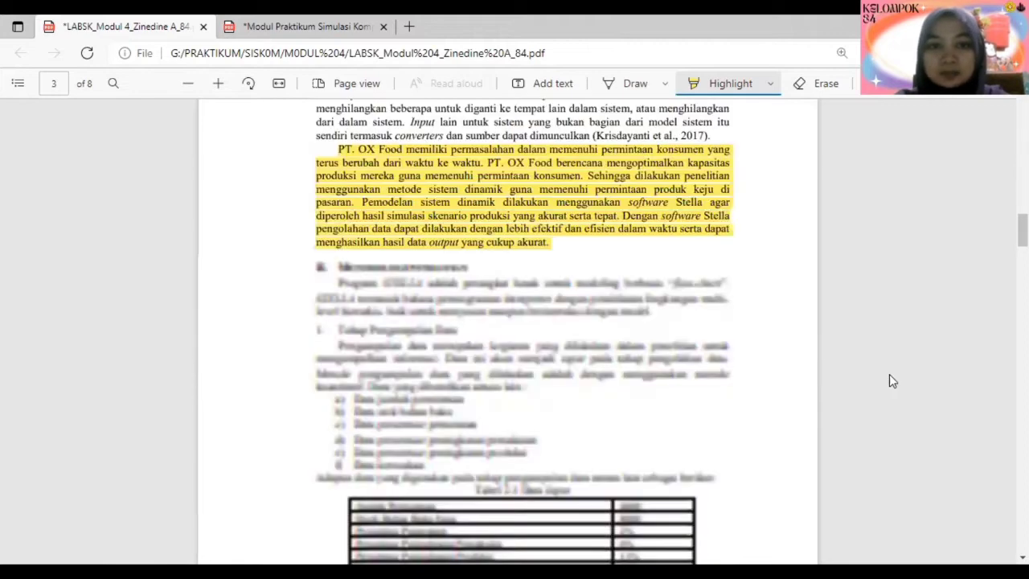
# - Review the report's Metodologi Penelitian section, including the input data table, the cheese inventory model and the research flowchart
pyautogui.scroll(-1, 889, 380)
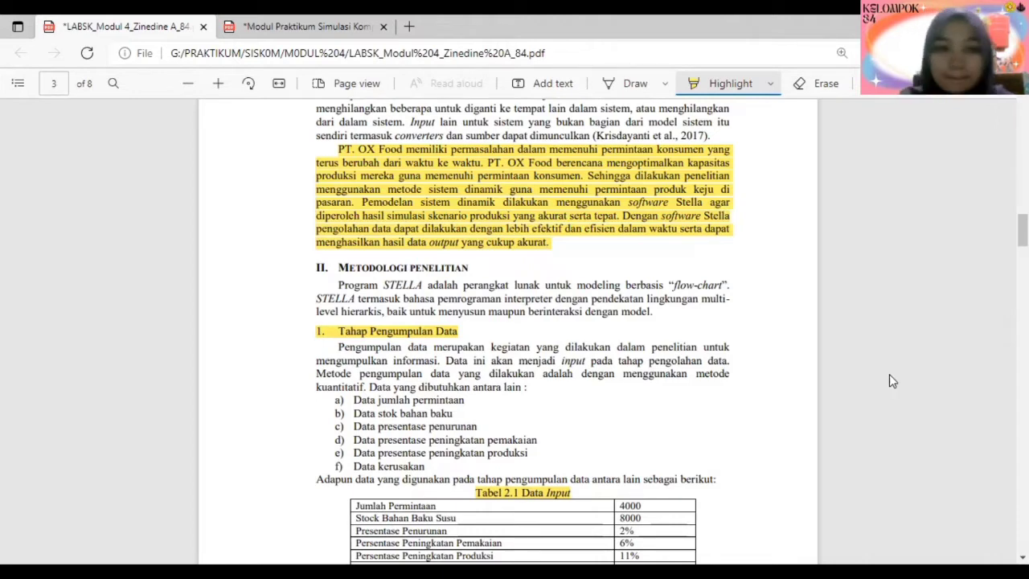
pyautogui.scroll(-4, 889, 376)
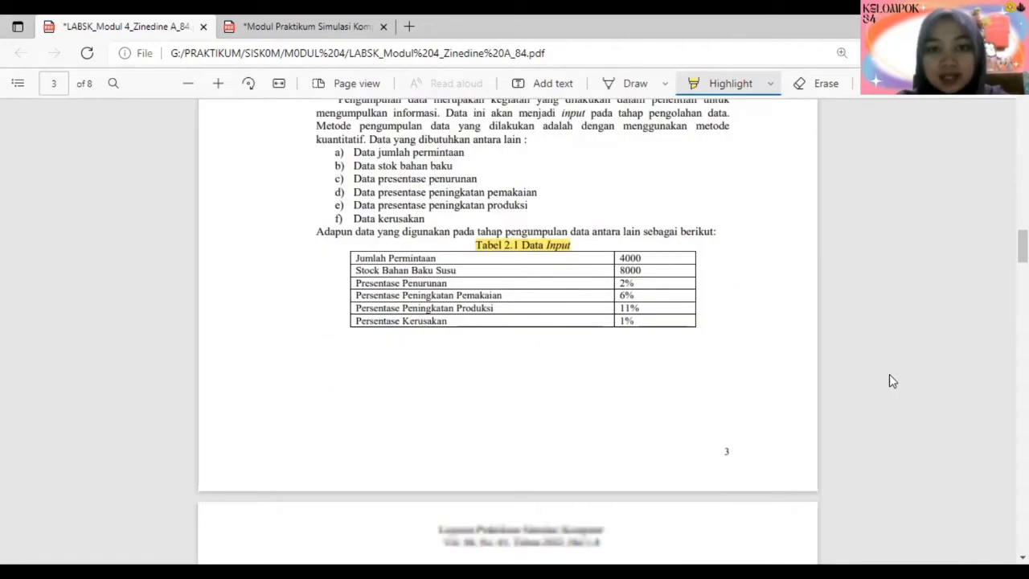
pyautogui.scroll(-2, 891, 379)
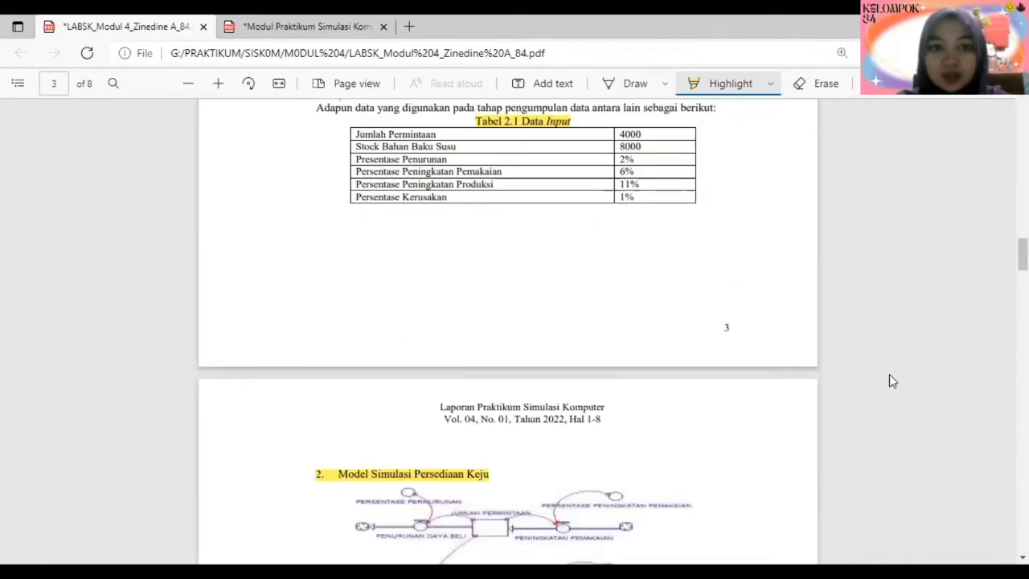
pyautogui.scroll(-1, 889, 381)
pyautogui.scroll(1, 889, 381)
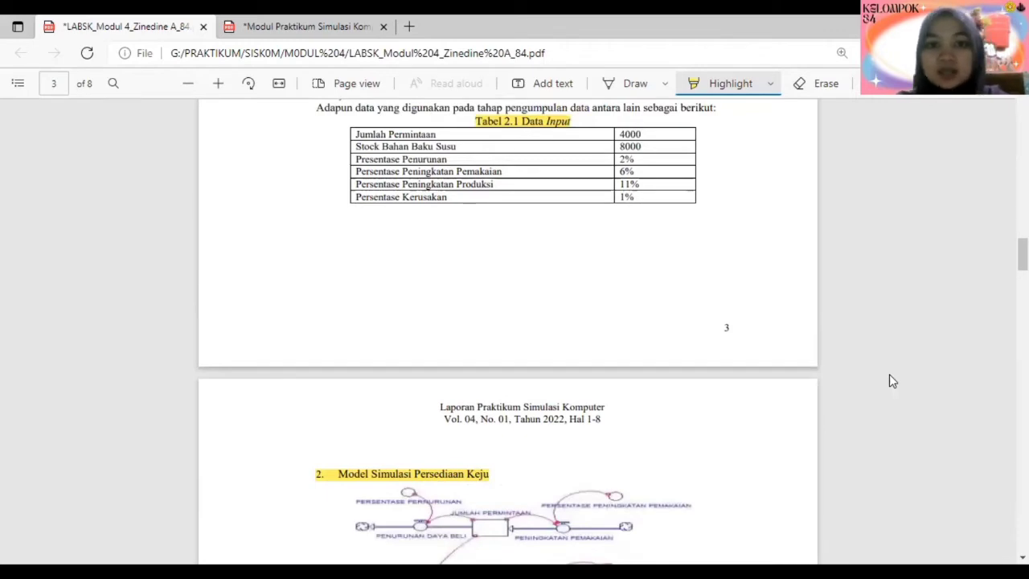
pyautogui.scroll(-2, 888, 381)
pyautogui.scroll(-2, 889, 381)
pyautogui.scroll(-1, 888, 381)
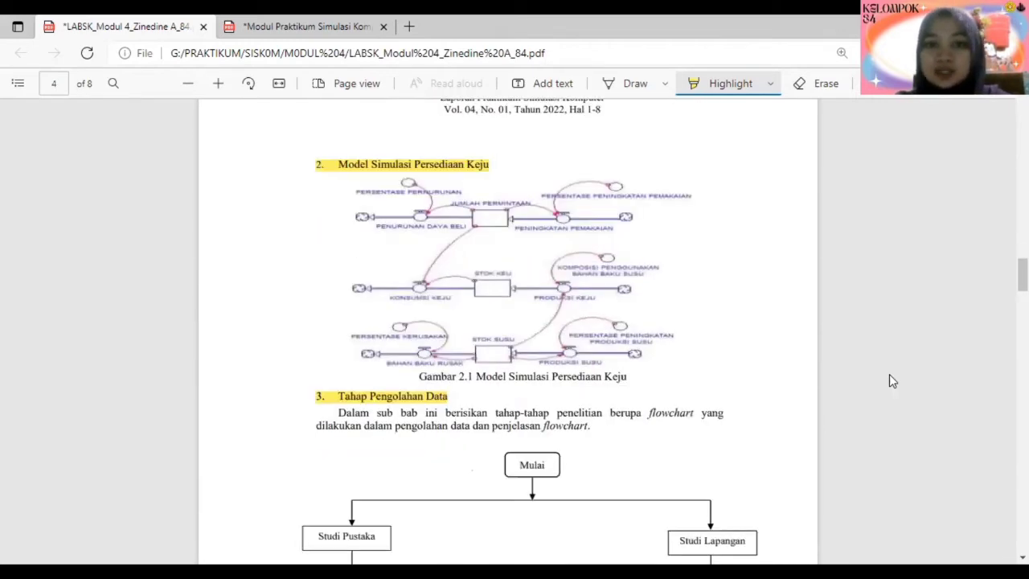
pyautogui.scroll(-6, 892, 381)
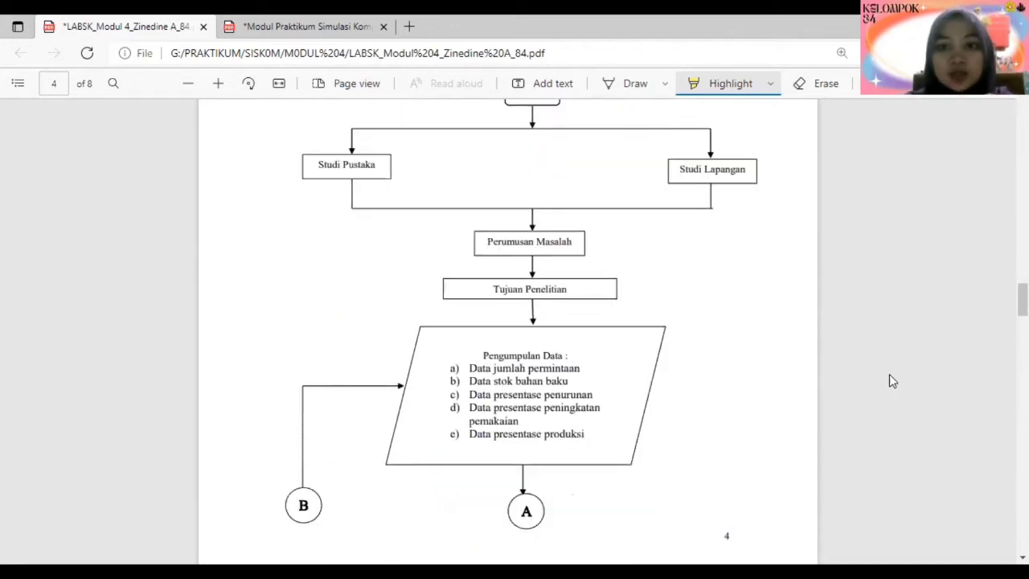
pyautogui.scroll(-1, 889, 374)
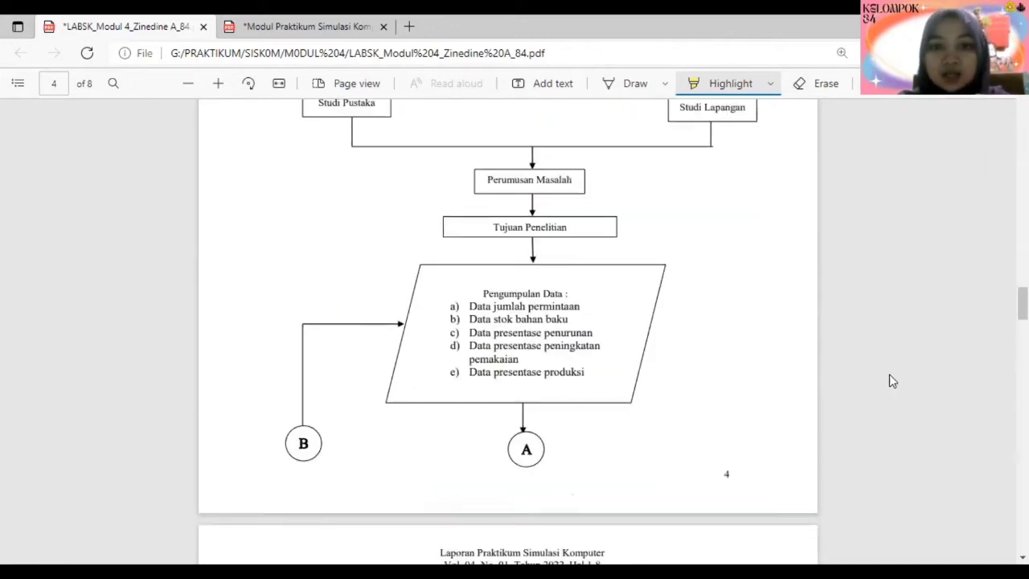
pyautogui.scroll(-10, 678, 365)
pyautogui.scroll(-1, 696, 376)
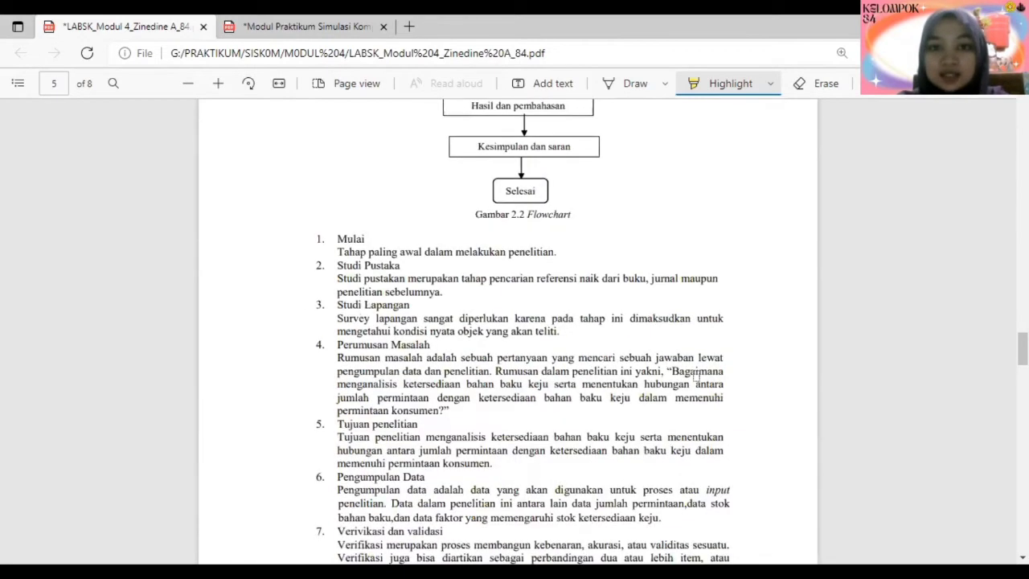
pyautogui.scroll(-10, 696, 376)
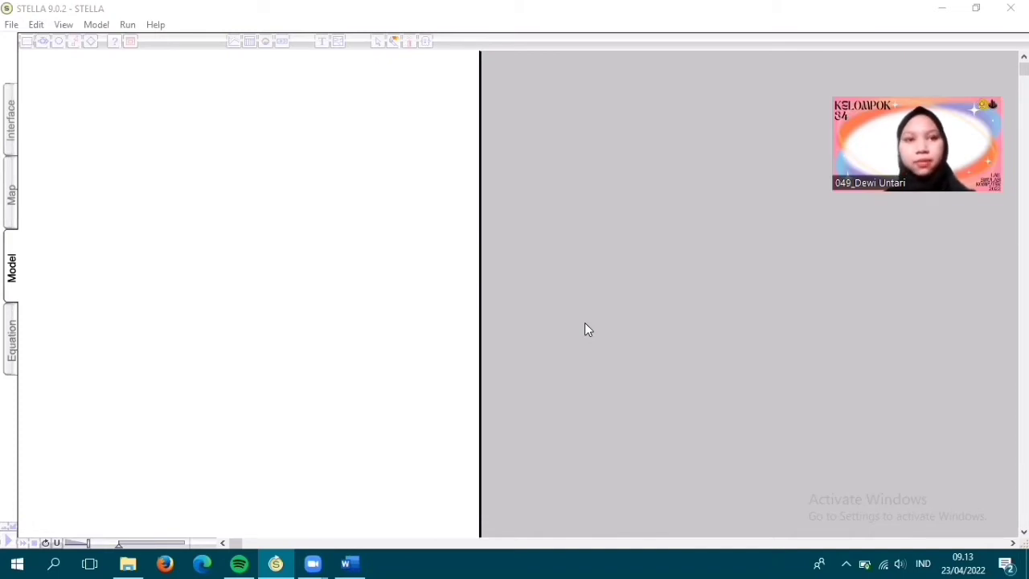
# - In STELLA, place a stock in the upper middle of the blank model page
pyautogui.click(198, 268)
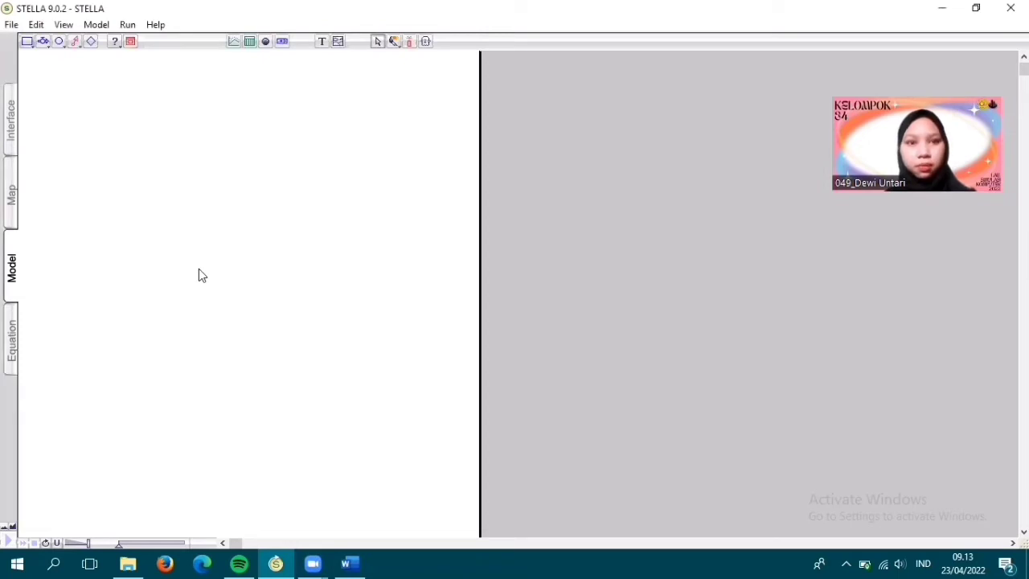
pyautogui.click(26, 41)
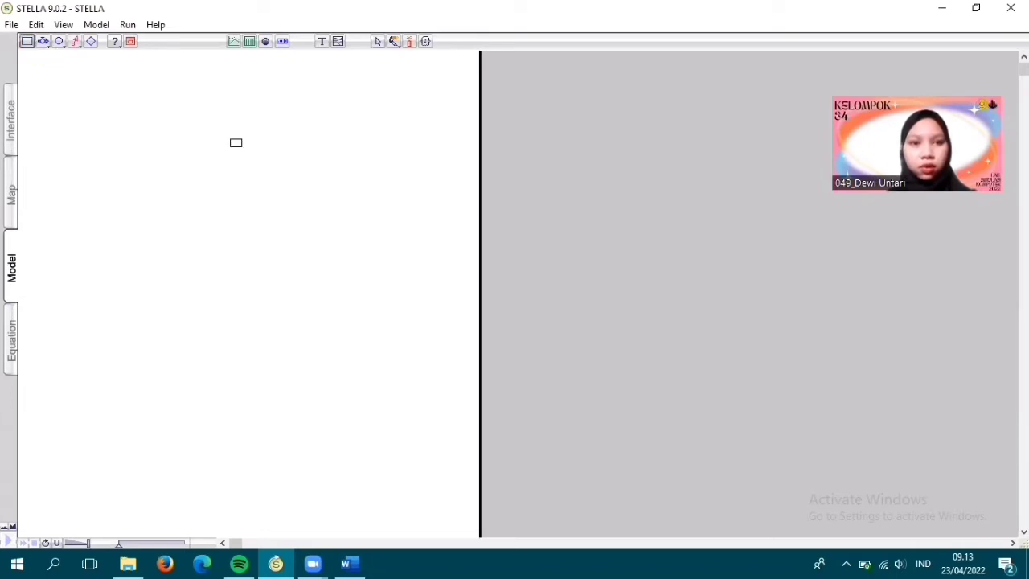
pyautogui.click(234, 144)
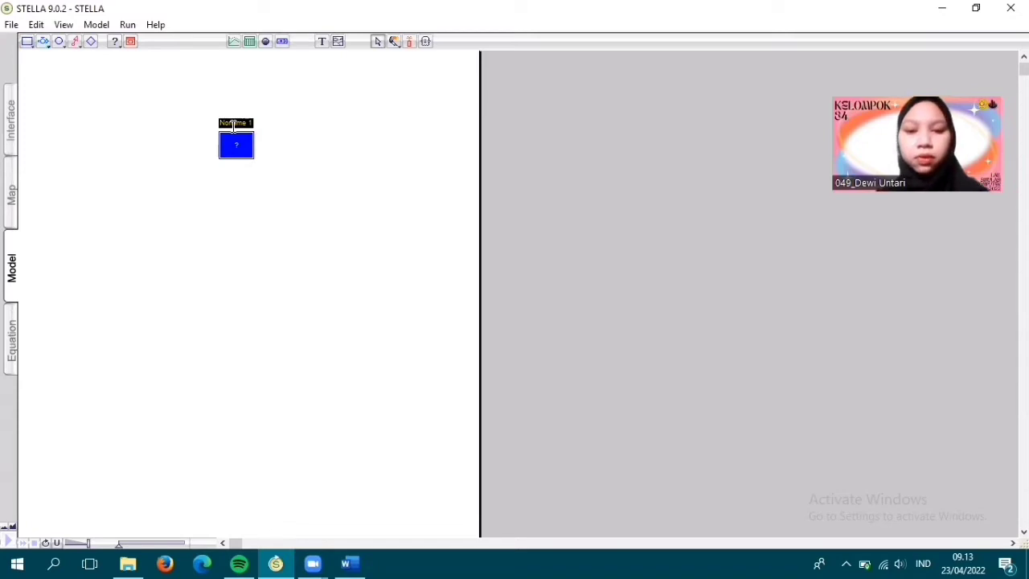
# - Name the placed stock JUMLAH PERMINTAAN and add a second stock named STOCK KEJU below it
pyautogui.write('JUMLAH PERMINTAAN')
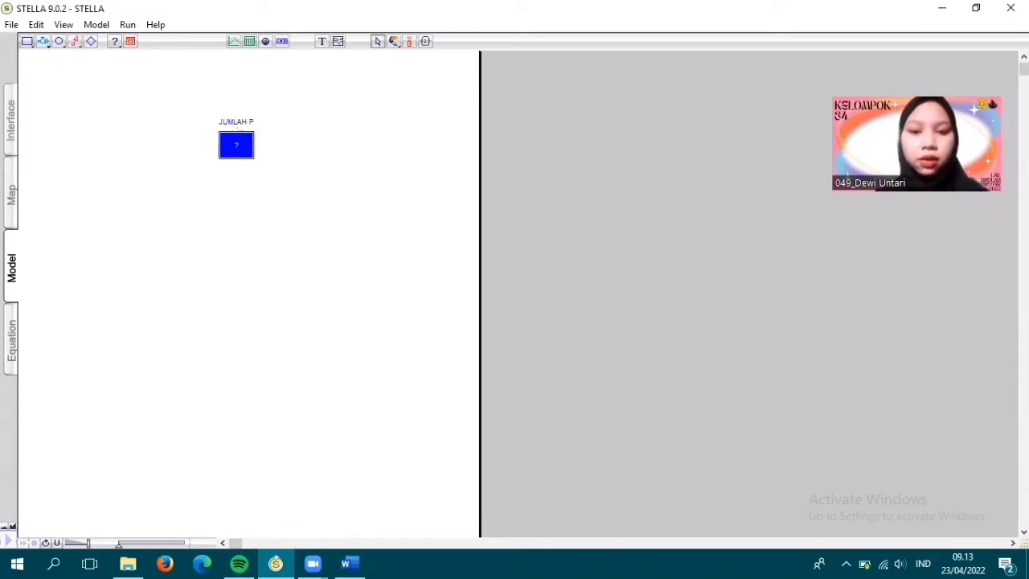
pyautogui.click(27, 43)
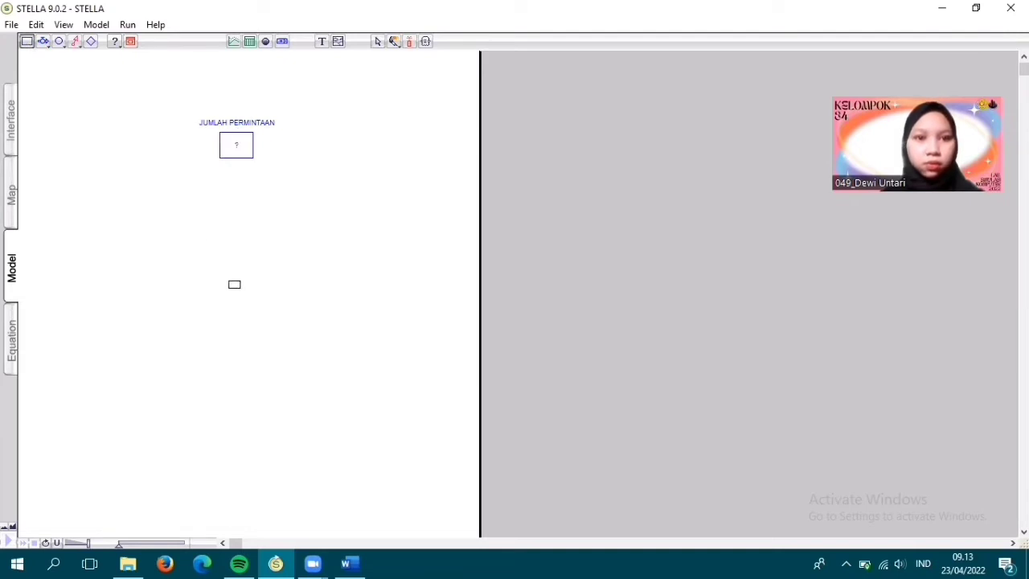
pyautogui.click(233, 278)
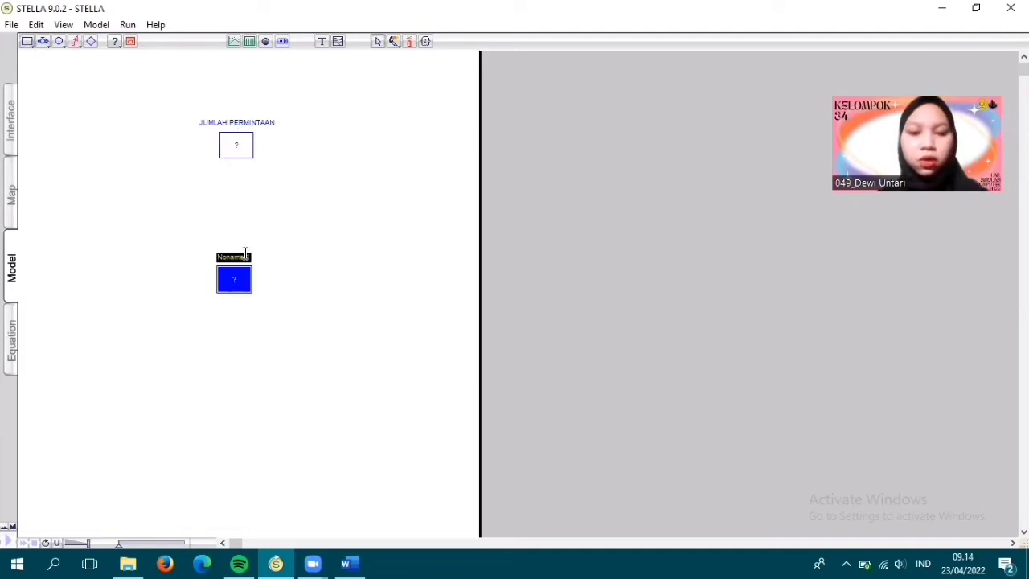
pyautogui.write('STOCK')
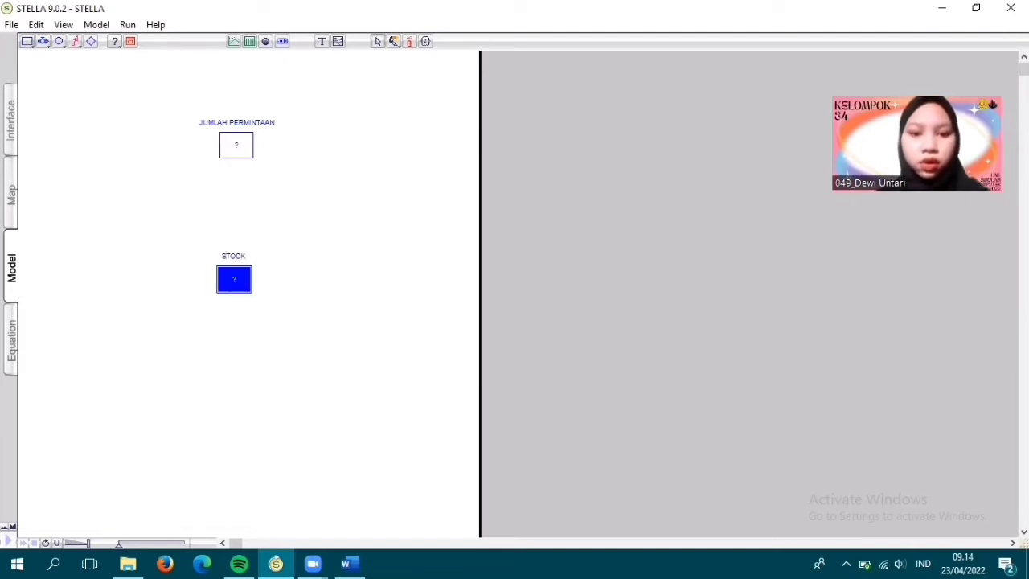
pyautogui.write(' KEJU')
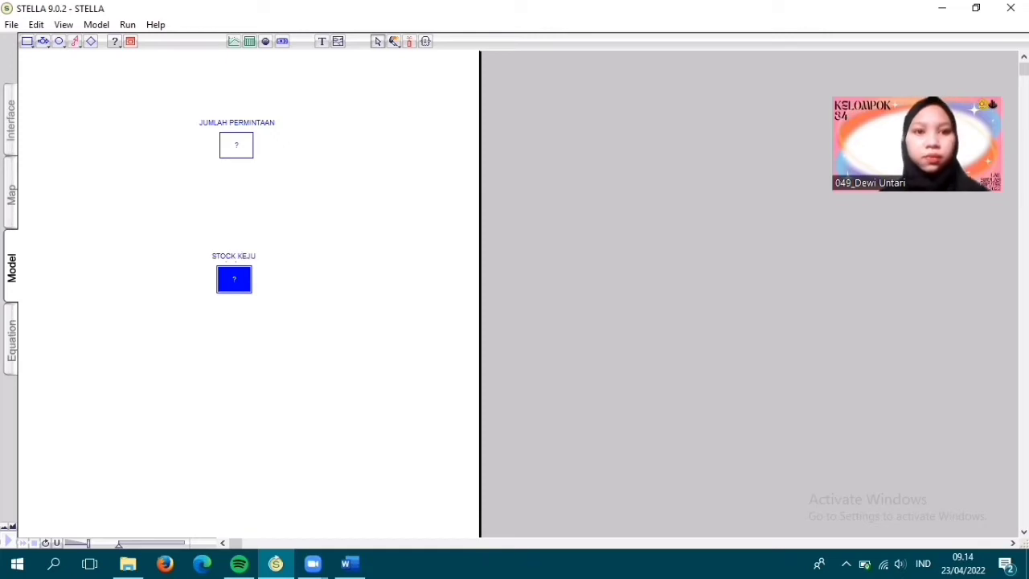
# - Add a third stock below STOCK KEJU and name it STOCK SUSU
pyautogui.click(27, 44)
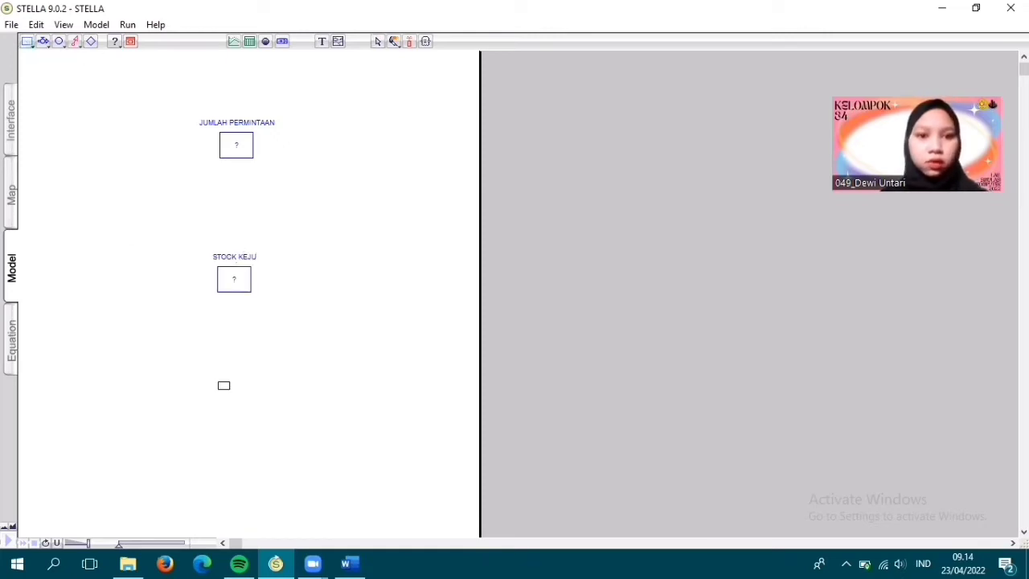
pyautogui.click(233, 399)
pyautogui.write('STO')
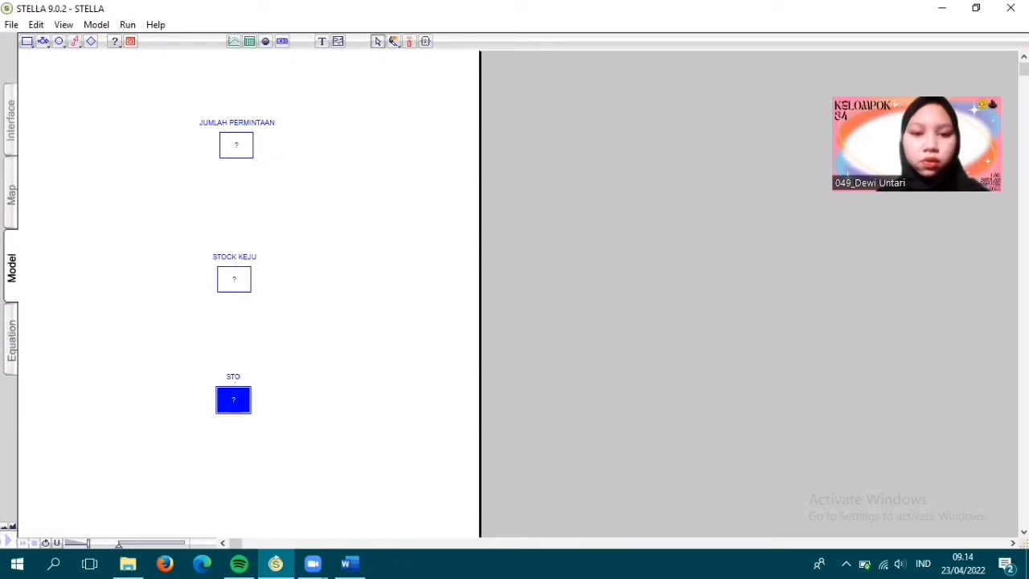
pyautogui.write('CK SUSU')
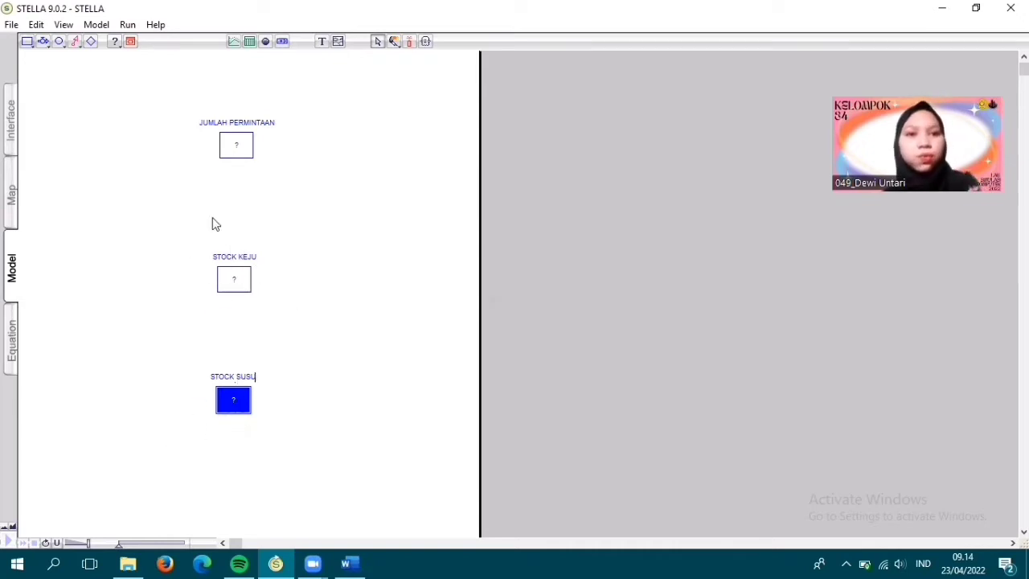
# - Draw an outflow from the right side of JUMLAH PERMINTAAN to a cloud and name it PENINGKATAN PEMAKAIAN
pyautogui.click(43, 41)
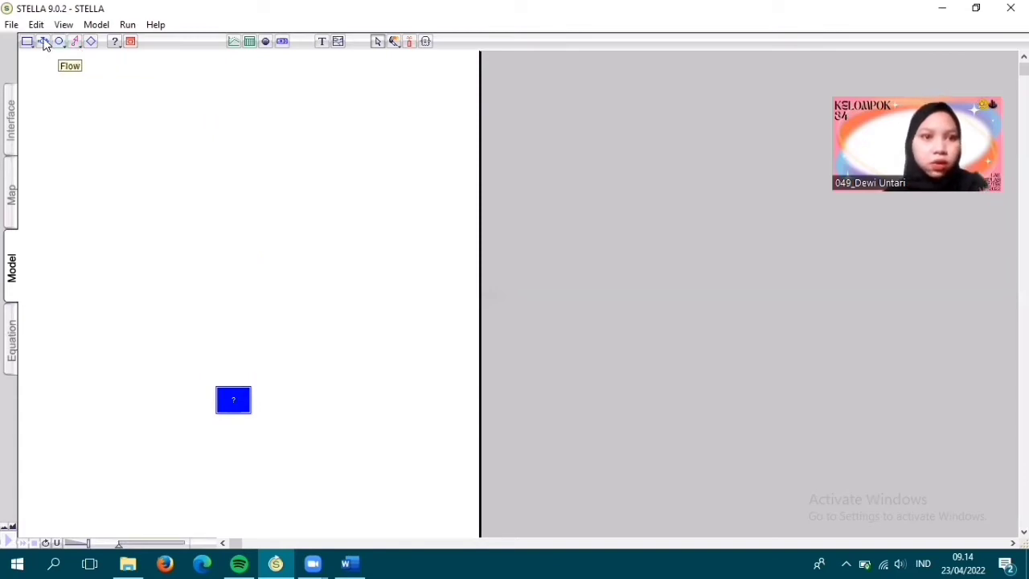
pyautogui.moveTo(239, 142); pyautogui.dragTo(399, 143)
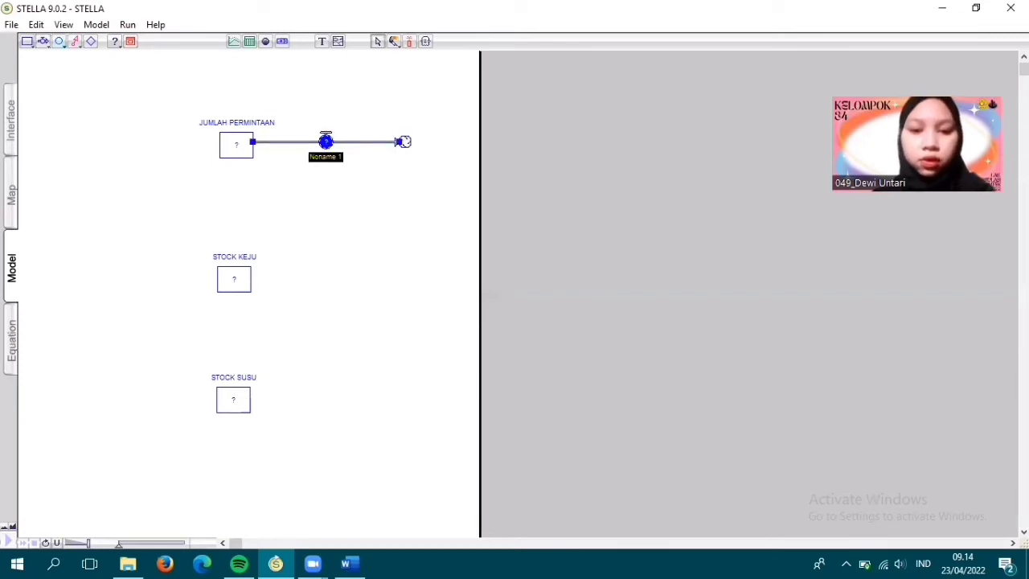
pyautogui.write('PENINGKATAN')
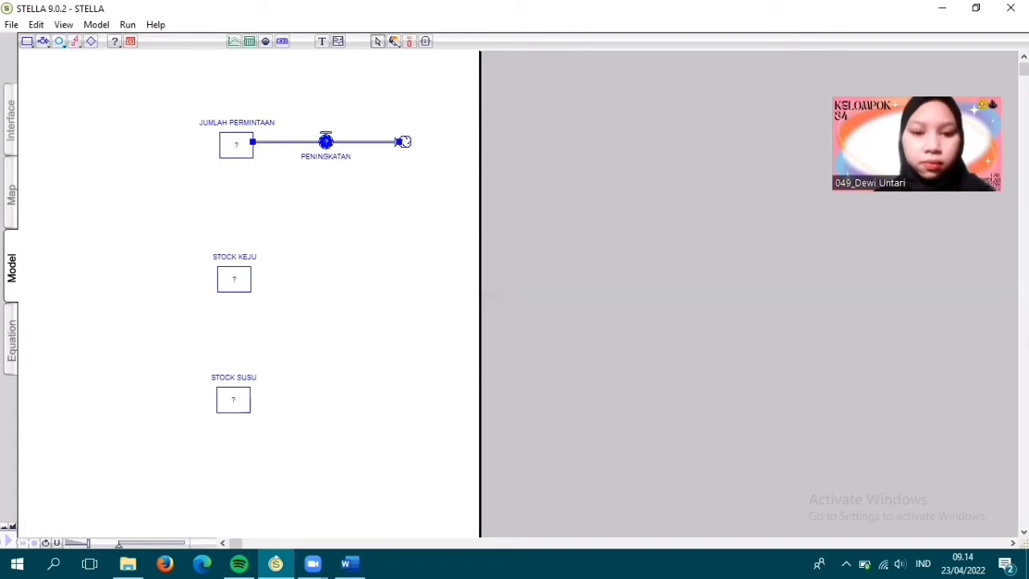
pyautogui.write(' PEMAKAIAN')
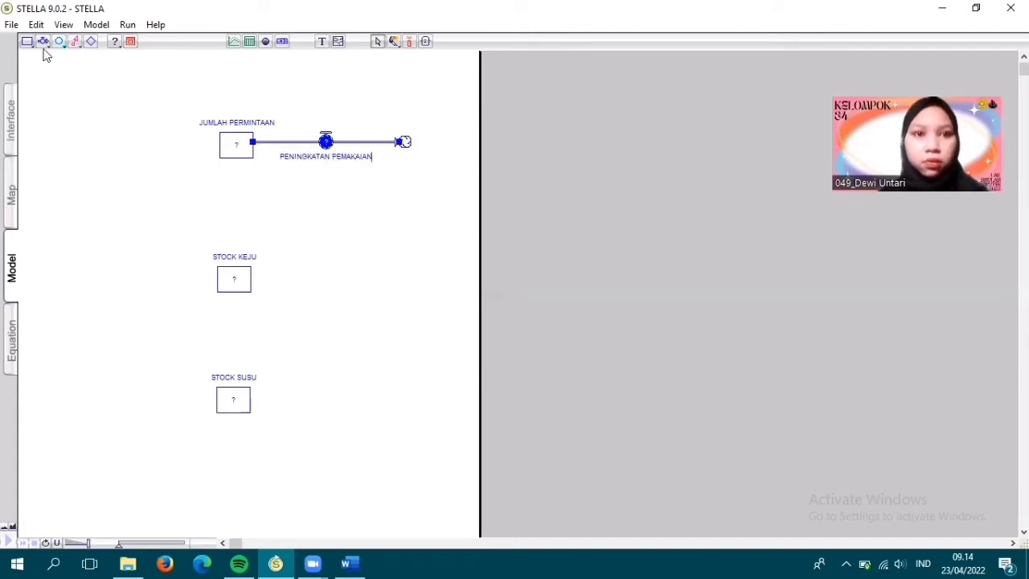
# - Draw another outflow from the left side of JUMLAH PERMINTAAN to a cloud and name it PENURUNAN DAYA BELI
pyautogui.click(41, 45)
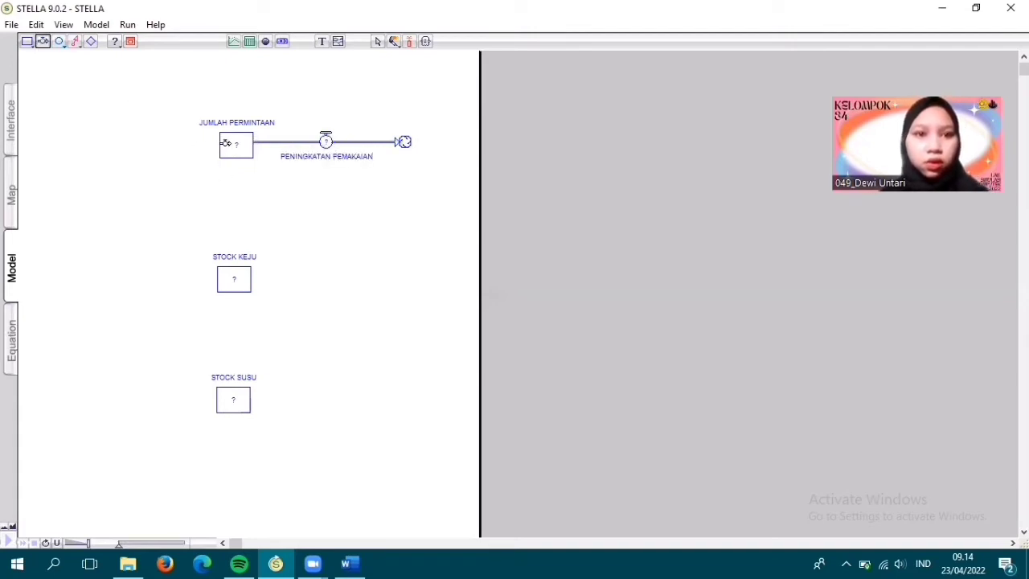
pyautogui.moveTo(225, 143); pyautogui.dragTo(92, 143)
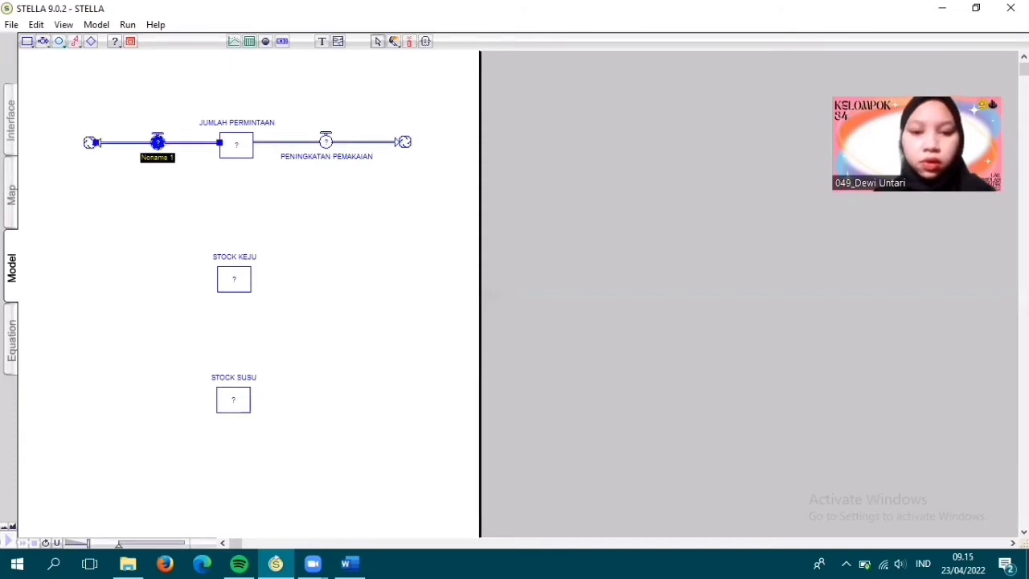
pyautogui.write('PENURUNAN DAYA BE')
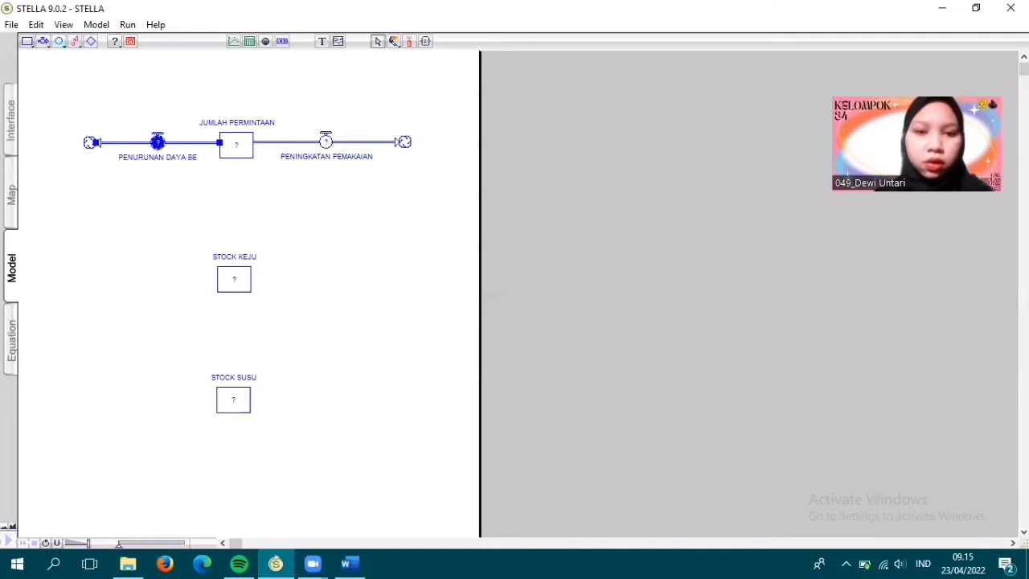
pyautogui.write('LI')
pyautogui.click(192, 204)
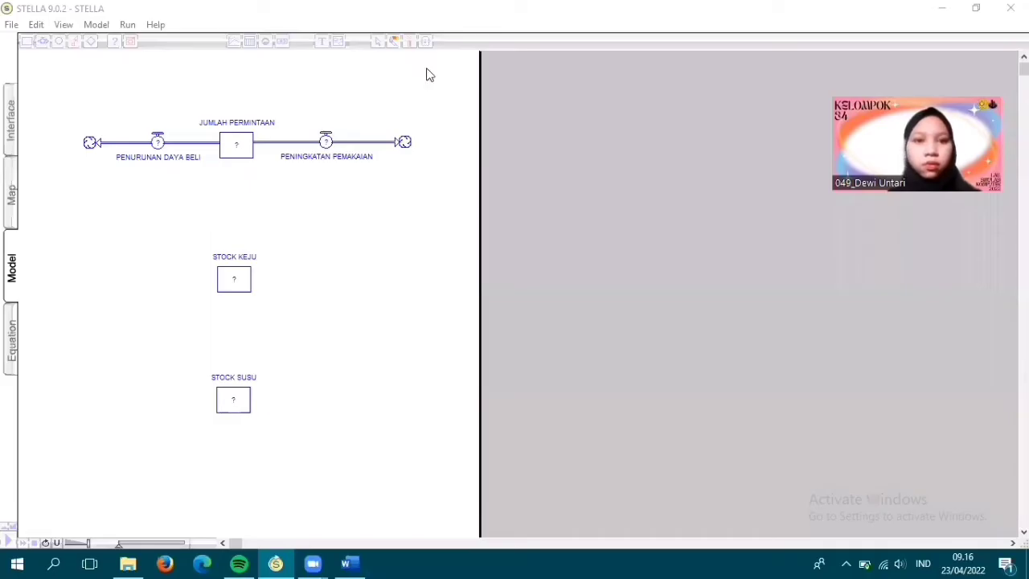
# - Place a converter above the PENURUNAN DAYA BELI flow and name it PRESENTASE PENURUNAN
pyautogui.click(59, 42)
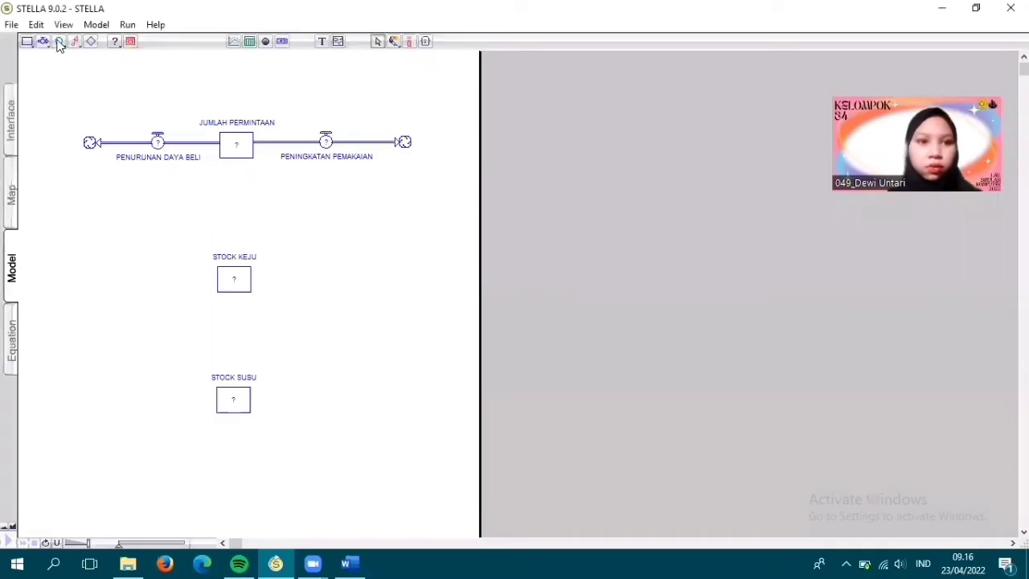
pyautogui.click(60, 42)
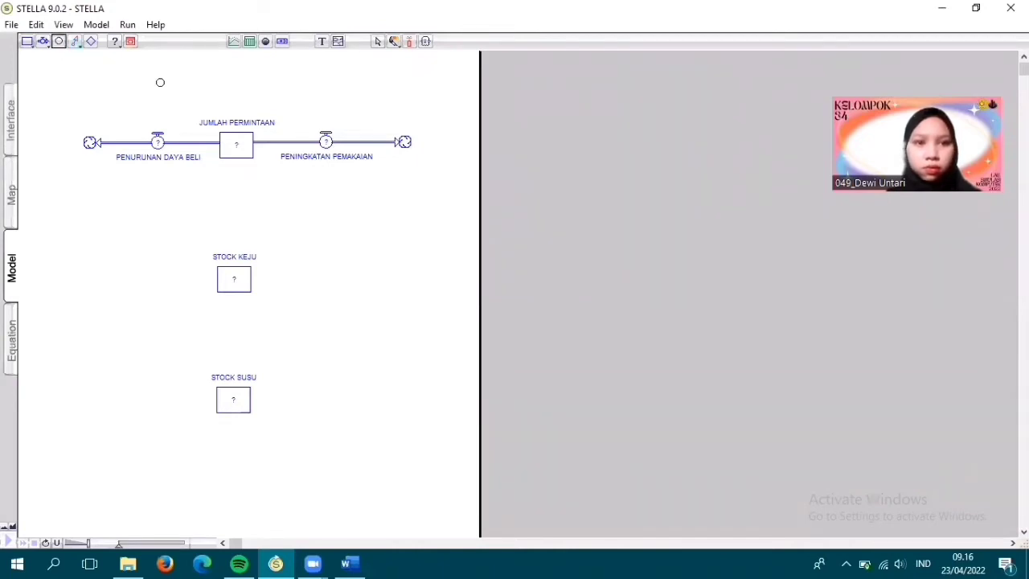
pyautogui.click(158, 82)
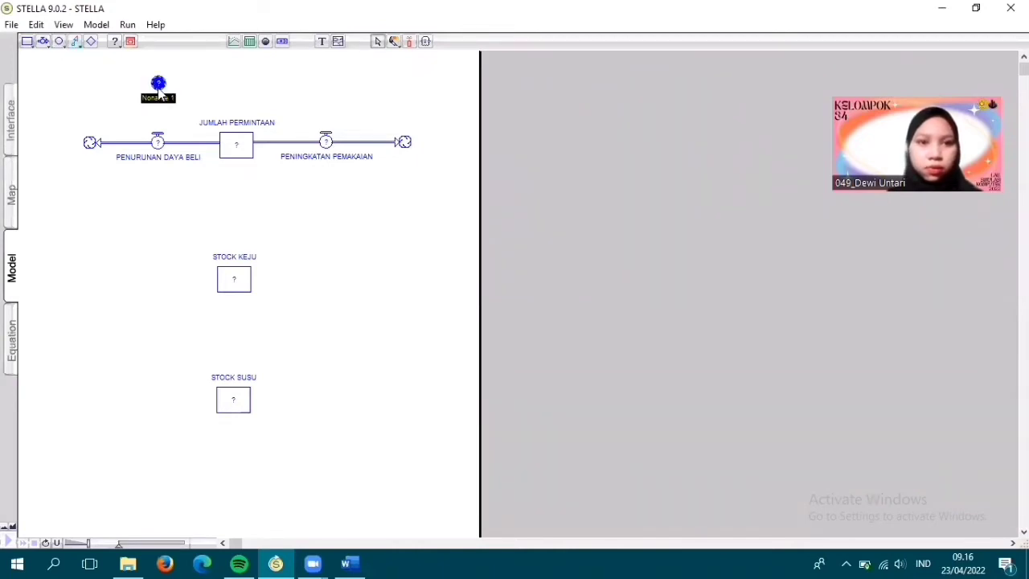
pyautogui.write('PRES')
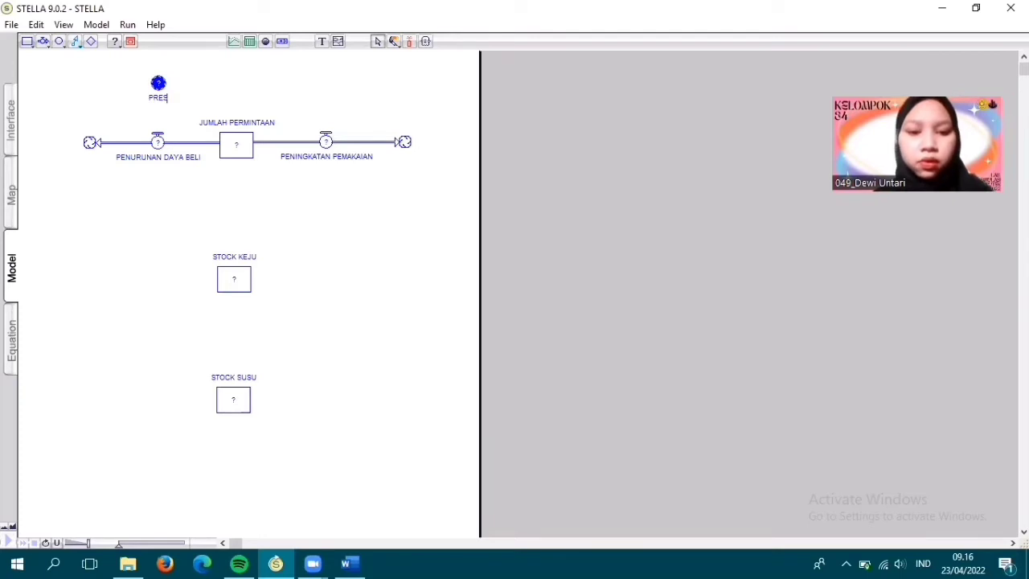
pyautogui.write('ENTASE PENURUNAN')
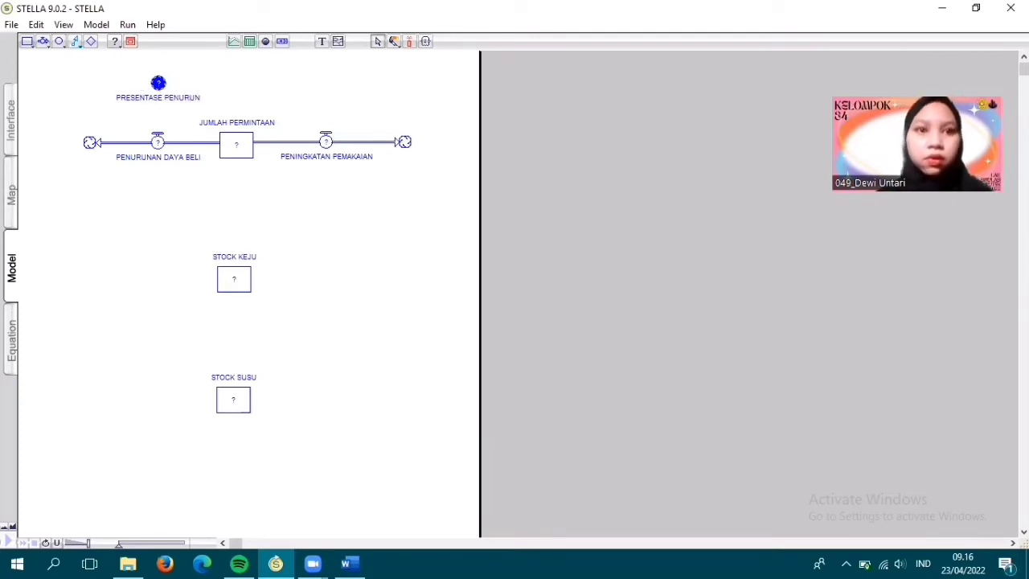
# - Add a converter named PRESENTASE PENINGKATAN PEMAKAIAN above the PENINGKATAN PEMAKAIAN flow and align it level with the PRESENTASE PENURUNAN converter
pyautogui.click(59, 43)
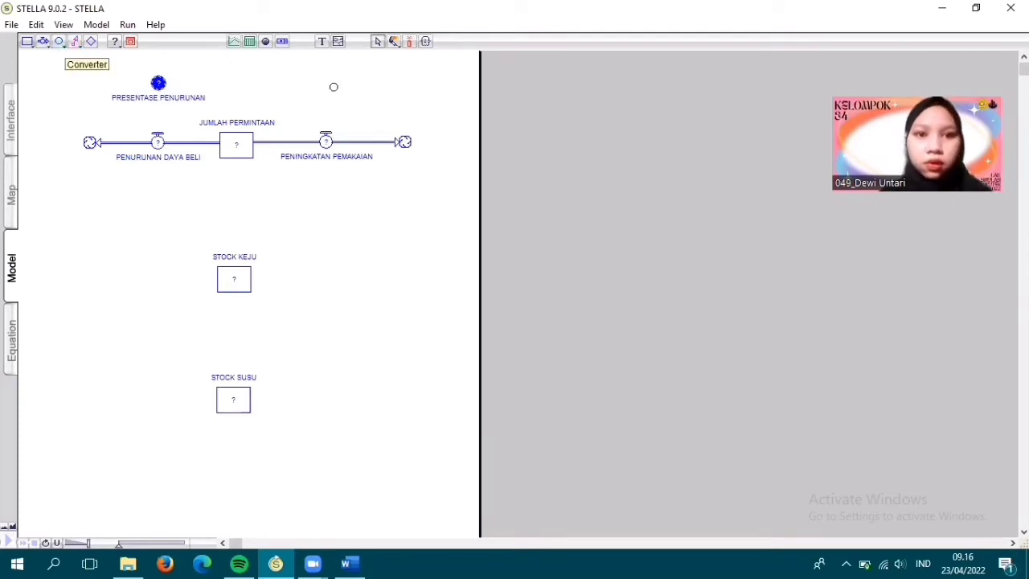
pyautogui.click(325, 87)
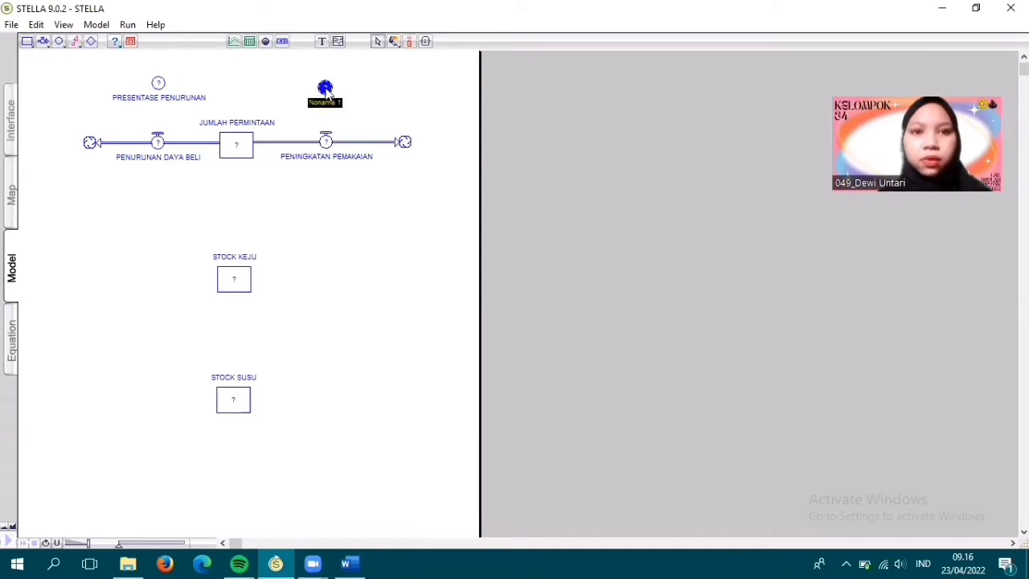
pyautogui.write('PEN')
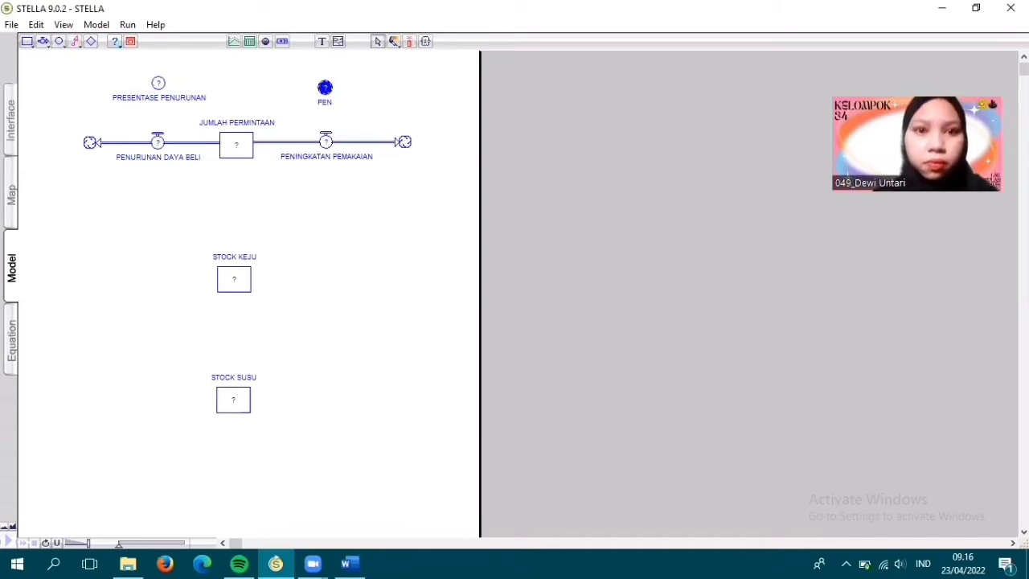
pyautogui.write('RESENTASE')
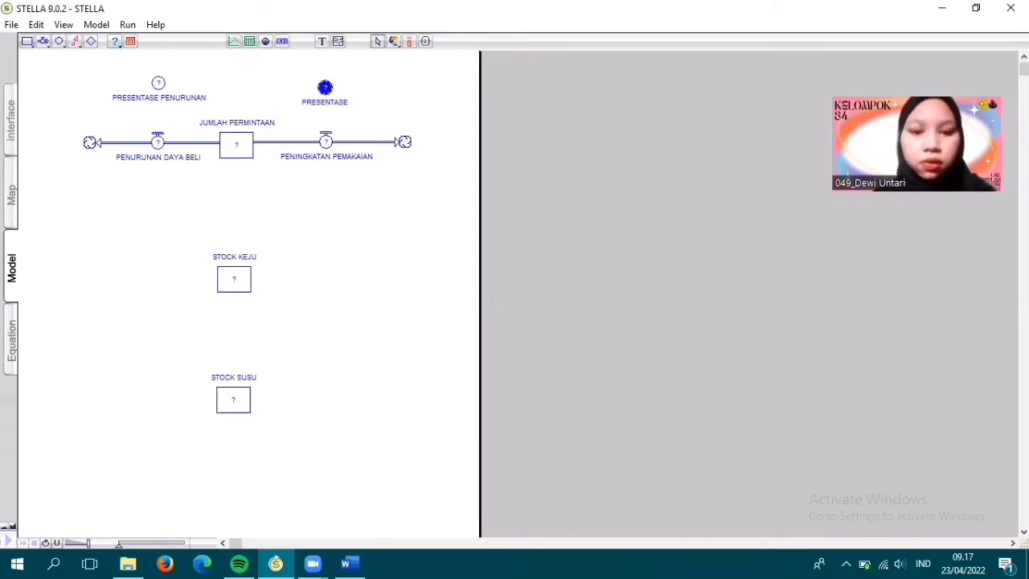
pyautogui.write(' PENINGKATAN')
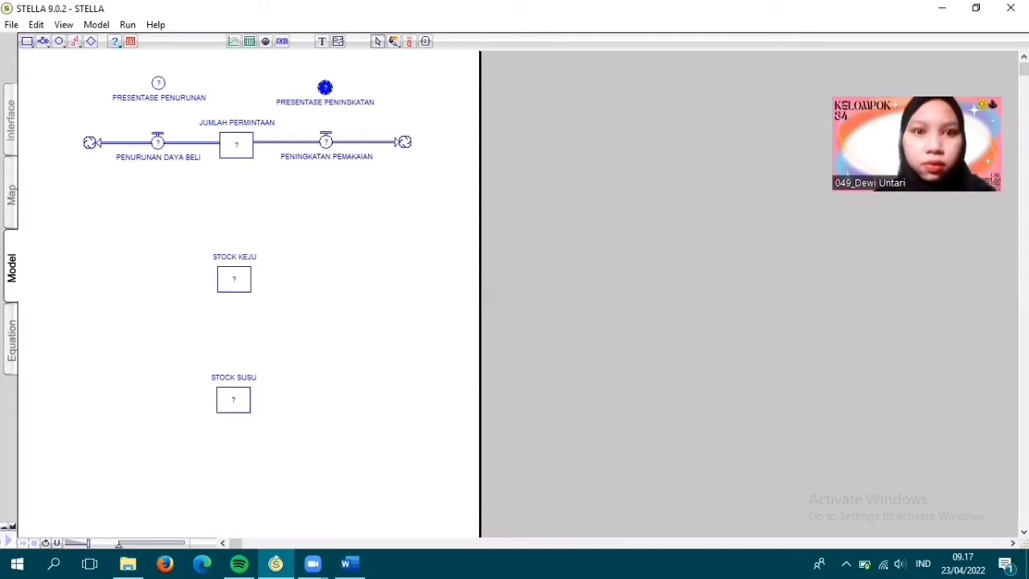
pyautogui.write(' PEMAKAIAN')
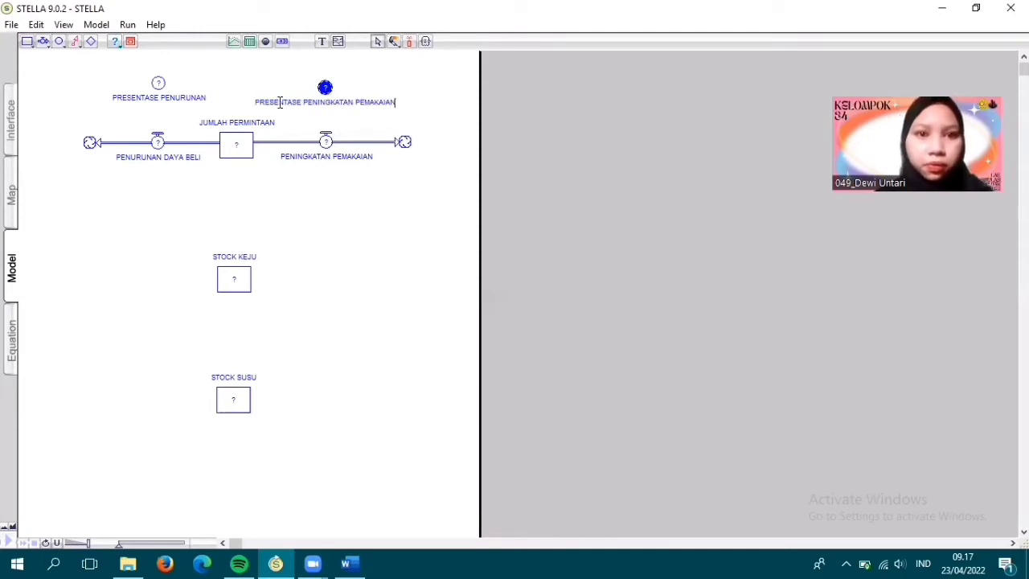
pyautogui.click(294, 195)
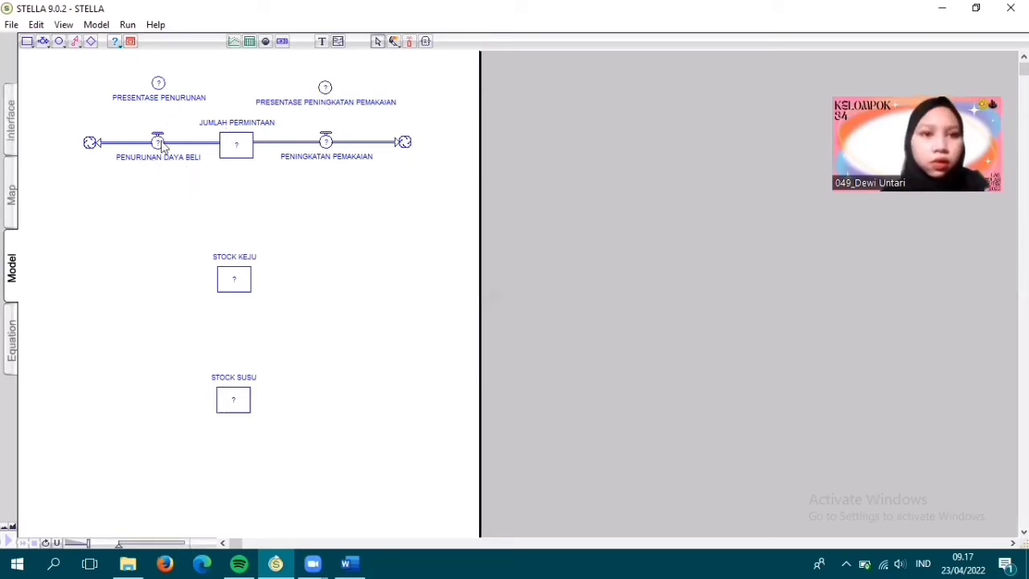
pyautogui.click(325, 87)
pyautogui.moveTo(325, 87); pyautogui.dragTo(328, 84)
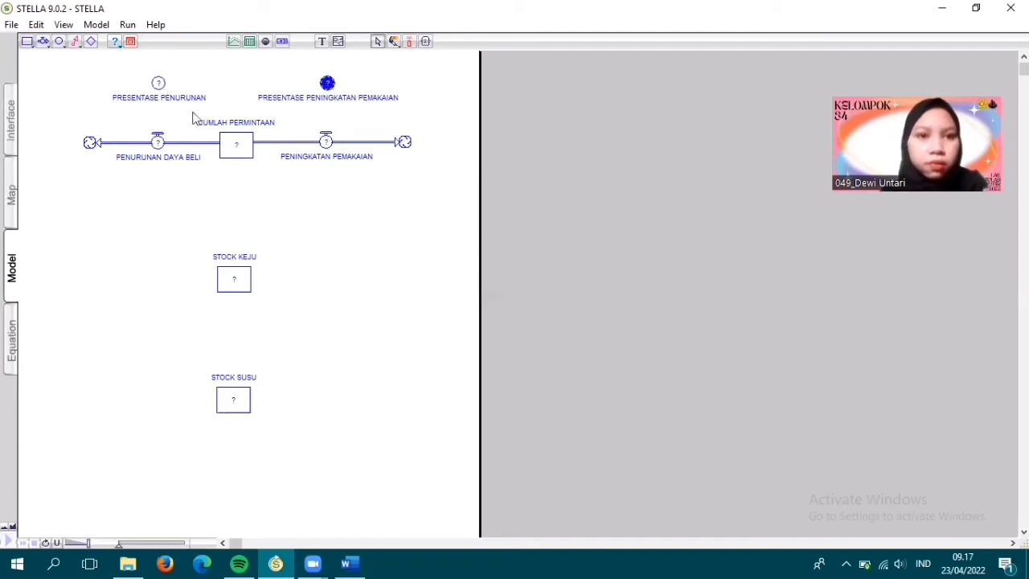
pyautogui.click(72, 86)
# - Link JUMLAH PERMINTAAN to both of its flows and PRESENTASE PENURUNAN to PENURUNAN DAYA BELI with action connectors
pyautogui.click(75, 43)
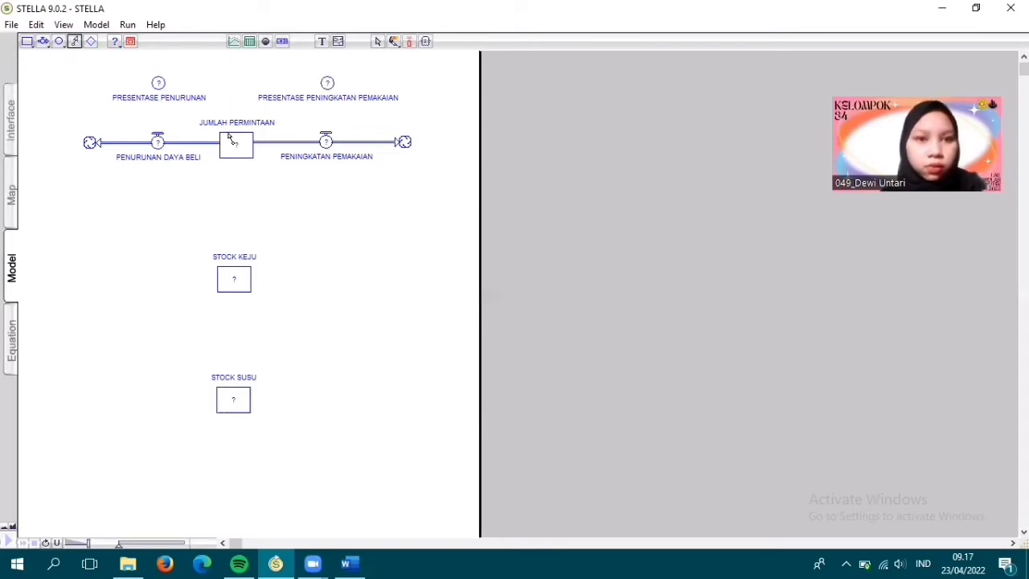
pyautogui.moveTo(228, 134); pyautogui.dragTo(163, 142)
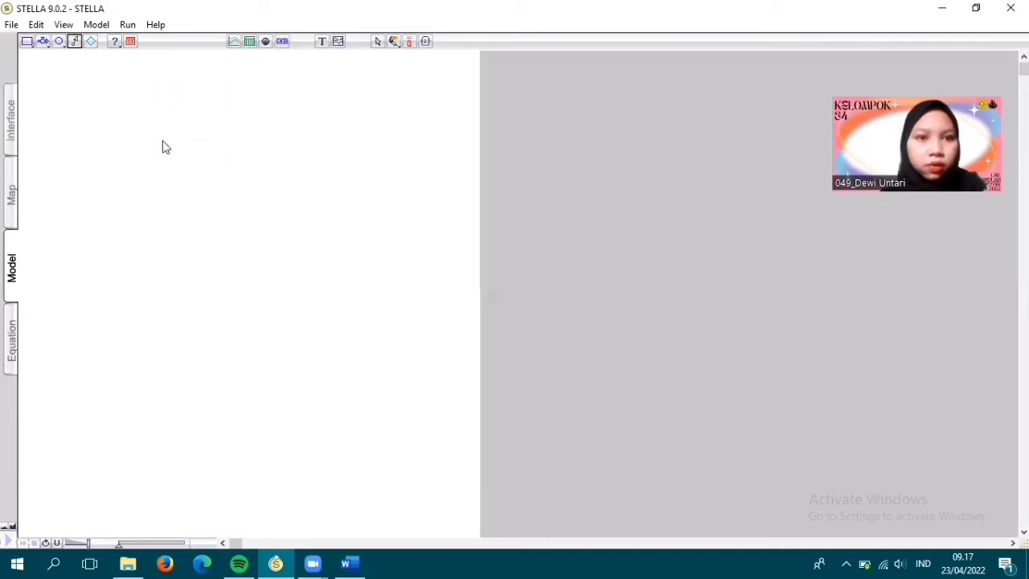
pyautogui.click(77, 42)
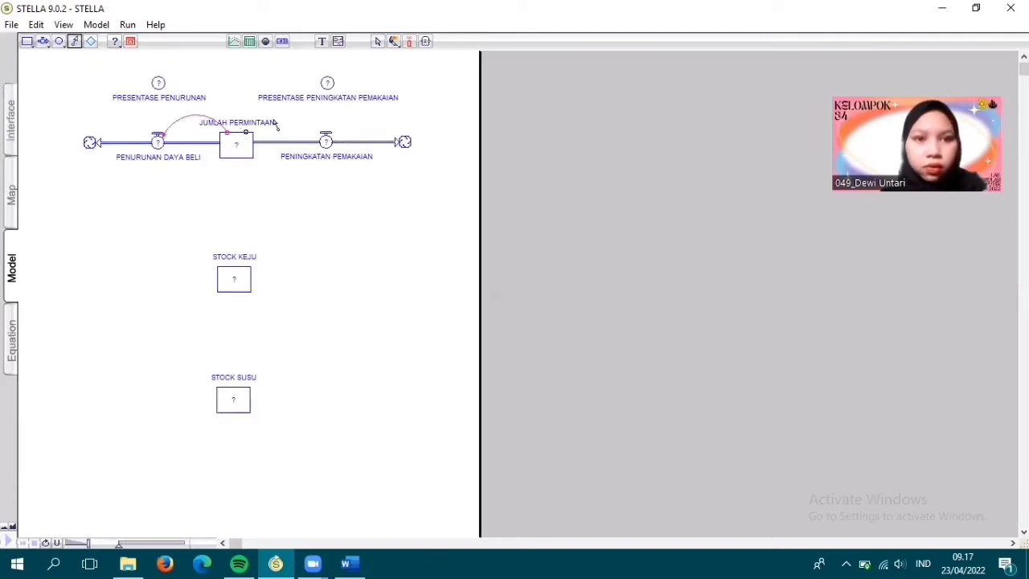
pyautogui.moveTo(249, 131)
pyautogui.mouseDown()
pyautogui.moveTo(253, 119)
pyautogui.moveTo(325, 138)
pyautogui.mouseUp()
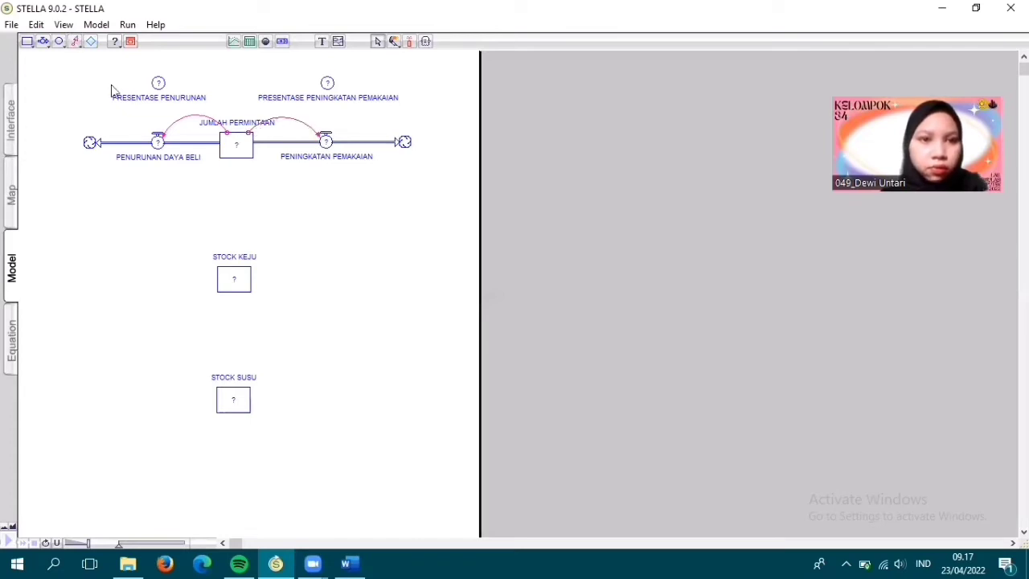
pyautogui.click(75, 42)
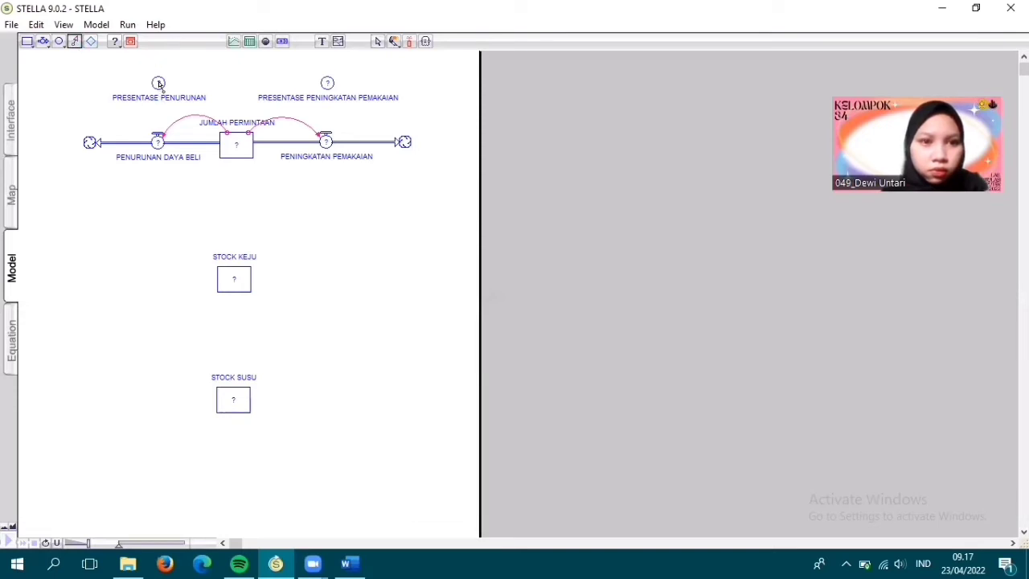
pyautogui.moveTo(158, 84); pyautogui.dragTo(161, 141)
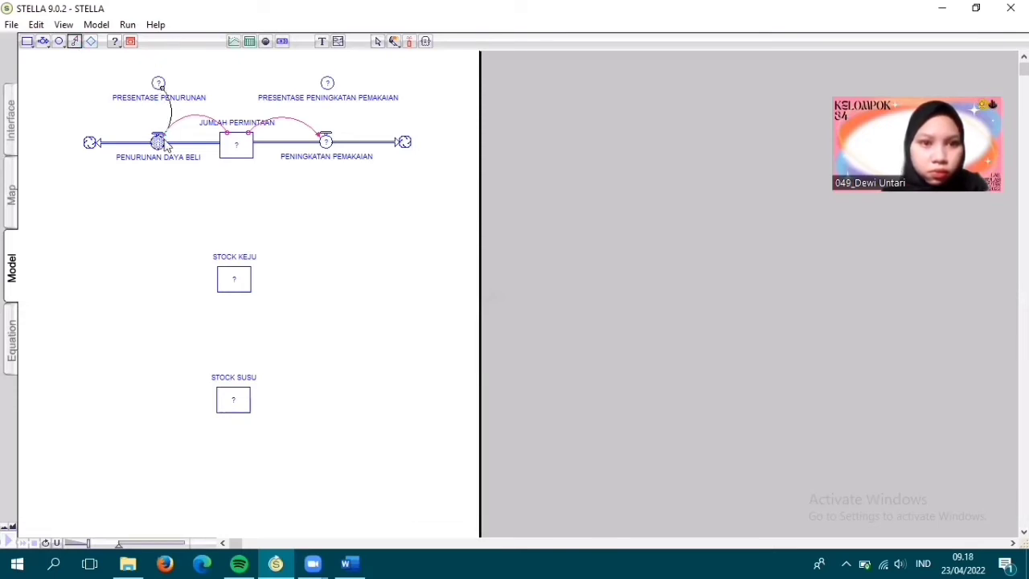
# - Link the PRESENTASE PENINGKATAN PEMAKAIAN converter to the PENINGKATAN PEMAKAIAN flow with an action connector
pyautogui.click(75, 42)
pyautogui.moveTo(327, 85)
pyautogui.mouseDown()
pyautogui.moveTo(355, 120)
pyautogui.moveTo(335, 141)
pyautogui.moveTo(323, 138)
pyautogui.mouseUp()
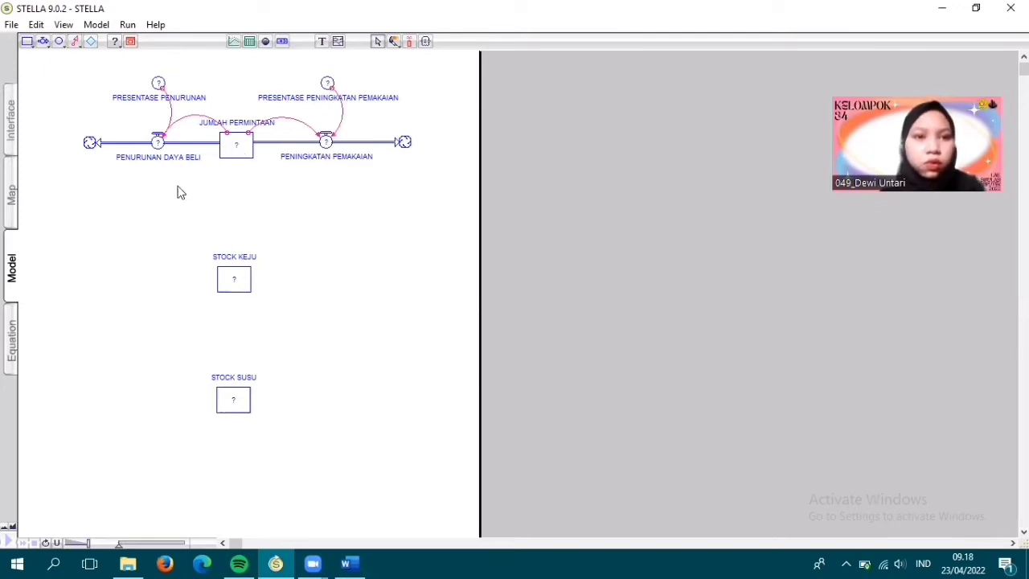
# - Draw an outflow from the right side of STOCK KEJU to a cloud and name it PRODUKSI KEJU
pyautogui.click(43, 41)
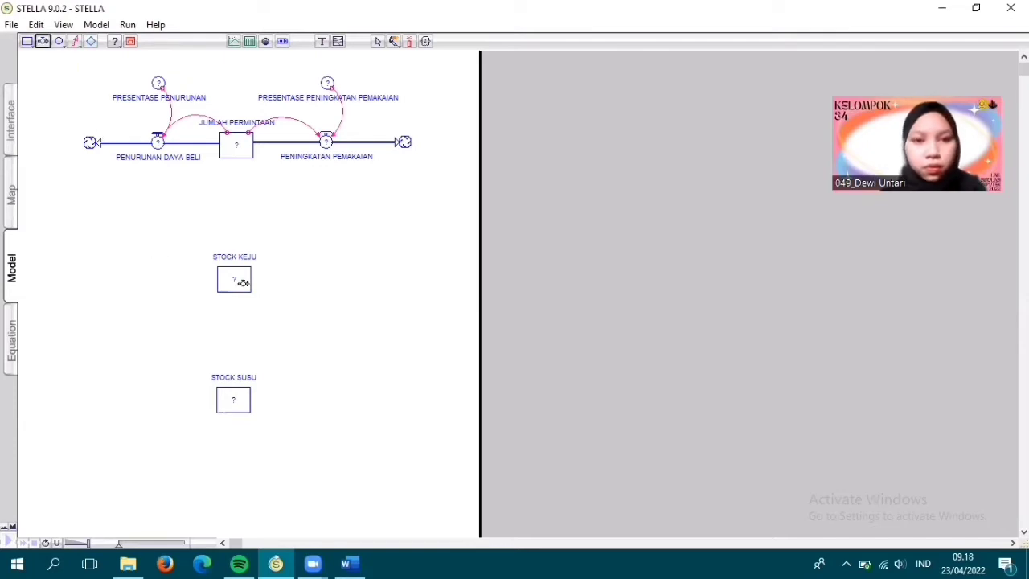
pyautogui.moveTo(240, 278); pyautogui.dragTo(395, 276)
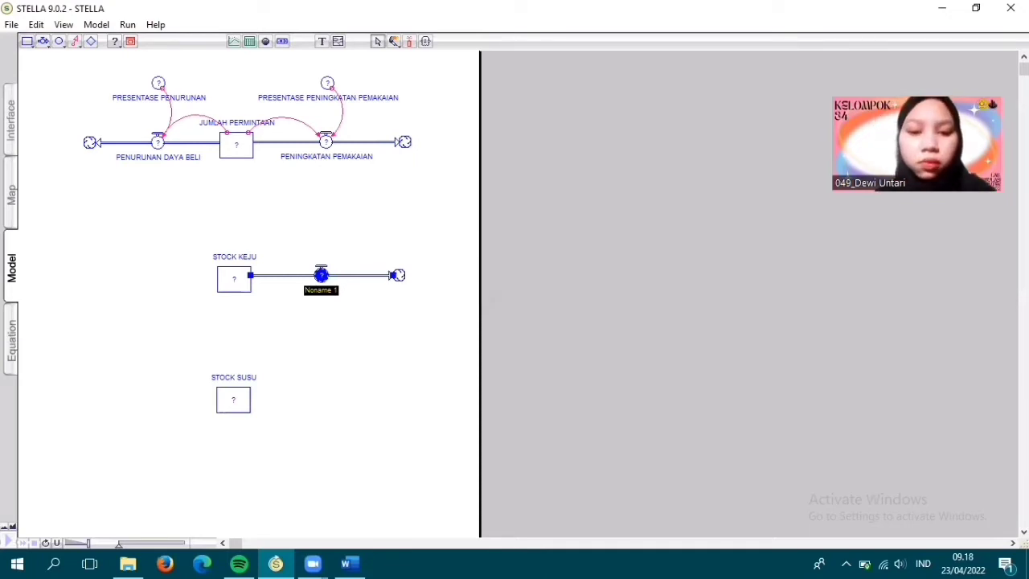
pyautogui.write('PRODUKSI KEJU')
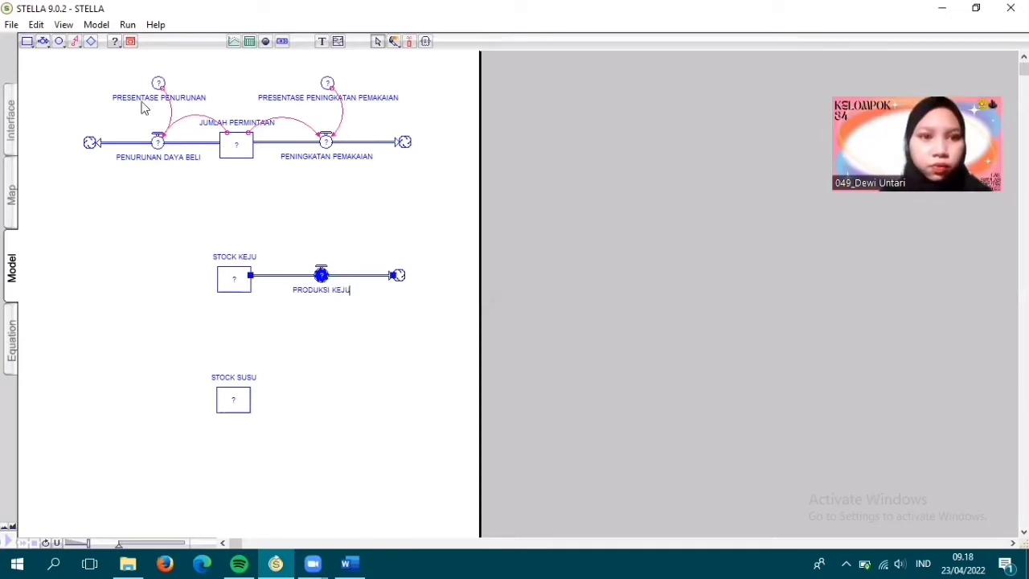
# - Draw another outflow from the left side of STOCK KEJU to a cloud and name it KONSUMSI KEJU
pyautogui.click(44, 44)
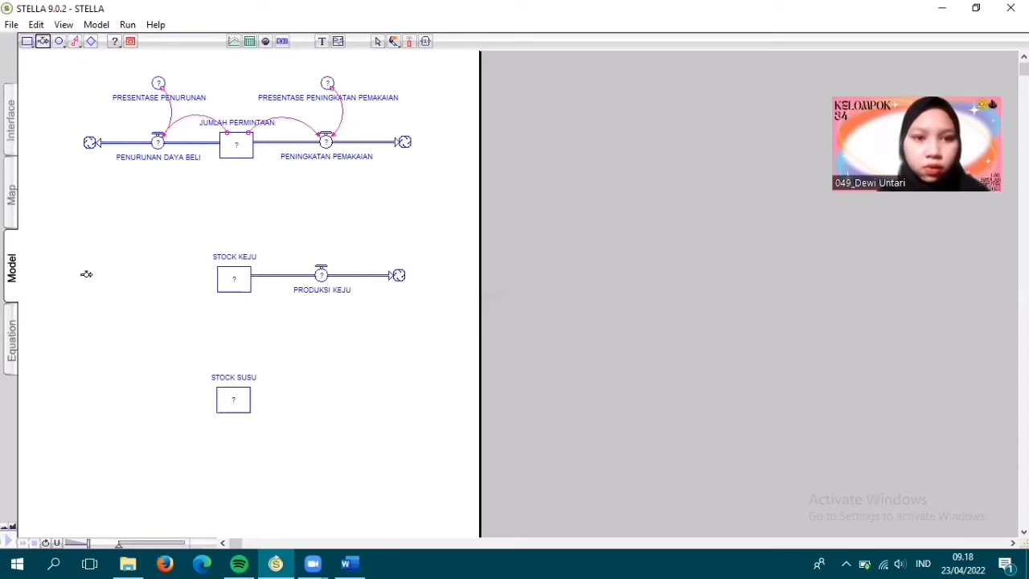
pyautogui.moveTo(92, 274); pyautogui.dragTo(217, 274)
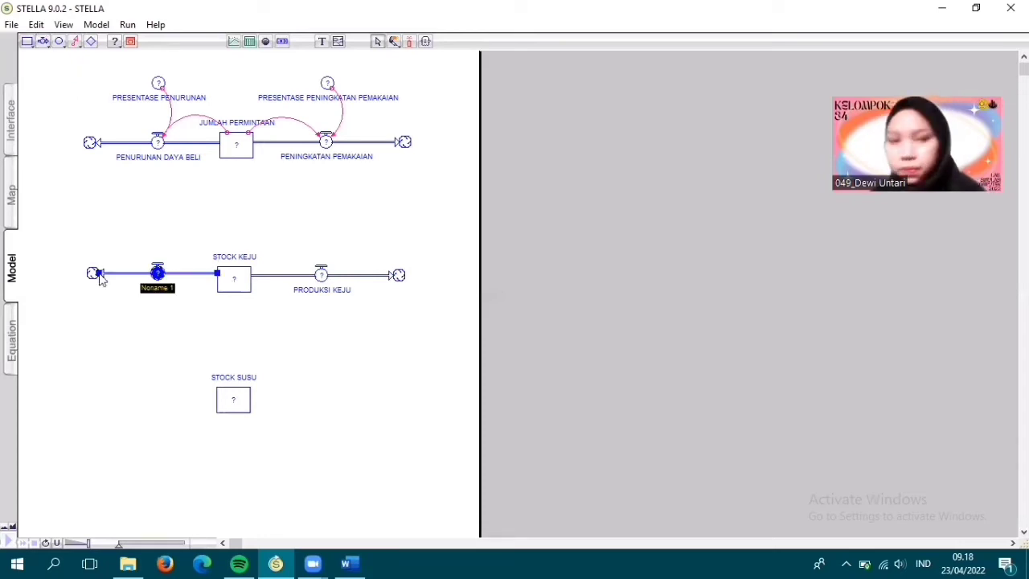
pyautogui.write('KONSUMSI KEJU')
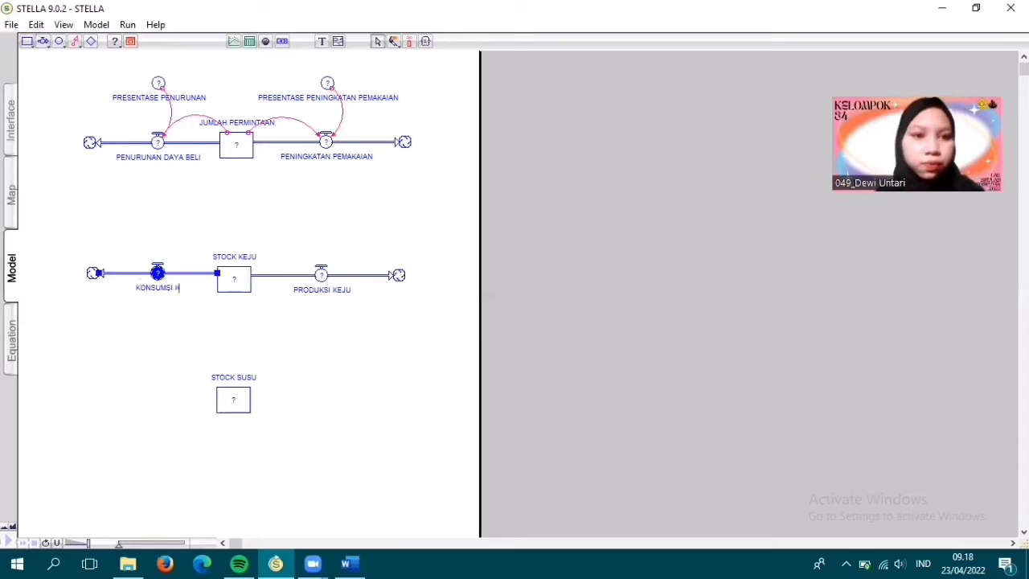
pyautogui.click(147, 231)
# - Place a converter above the PRODUKSI KEJU flow and name it KOMPOSISI PENGGUNAAN BAHAN BAKU SUSU
pyautogui.click(58, 41)
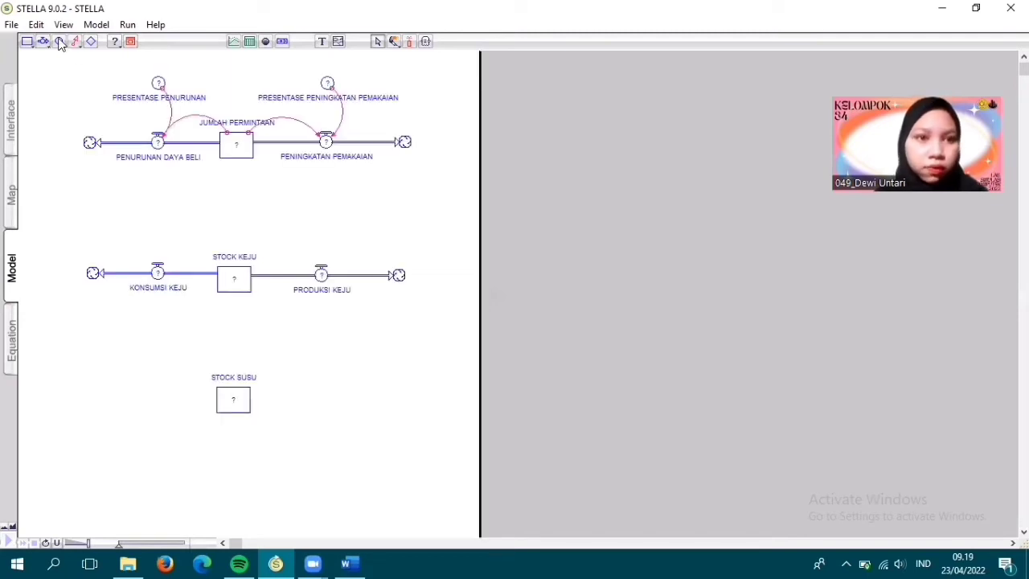
pyautogui.click(320, 222)
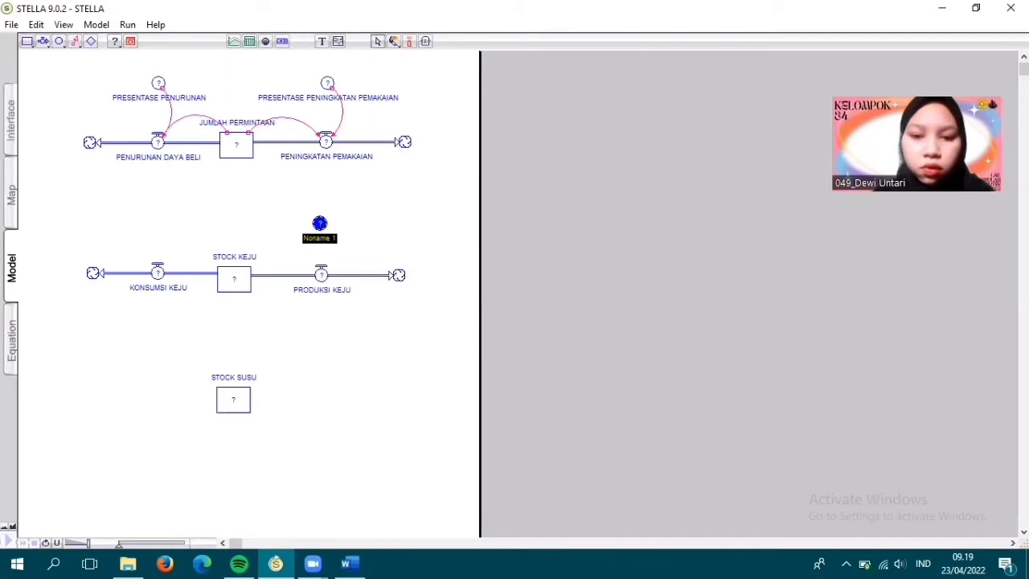
pyautogui.write('KOMPOSISIS')
pyautogui.press('BackSpace')
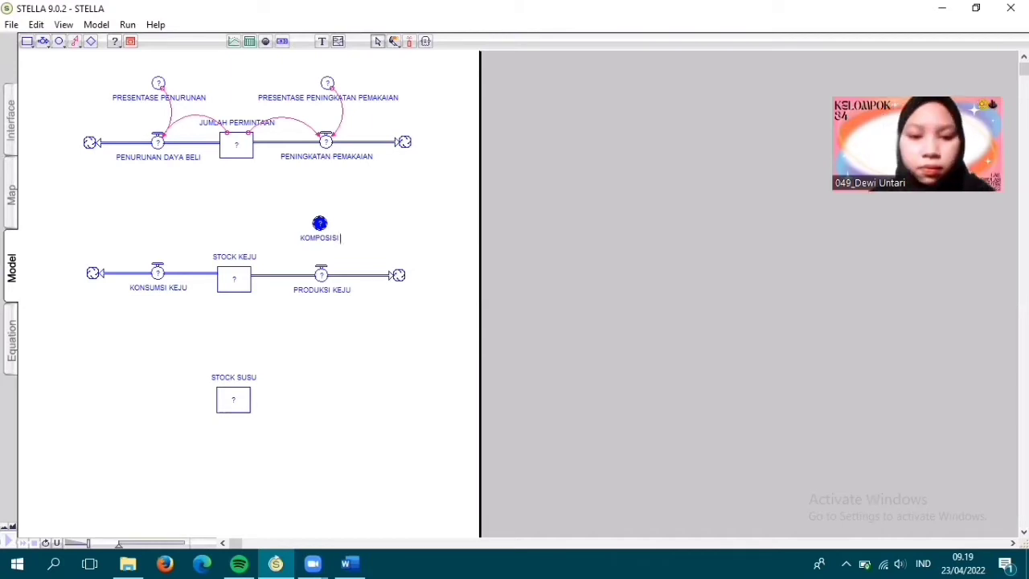
pyautogui.write('PENGGUNAAN')
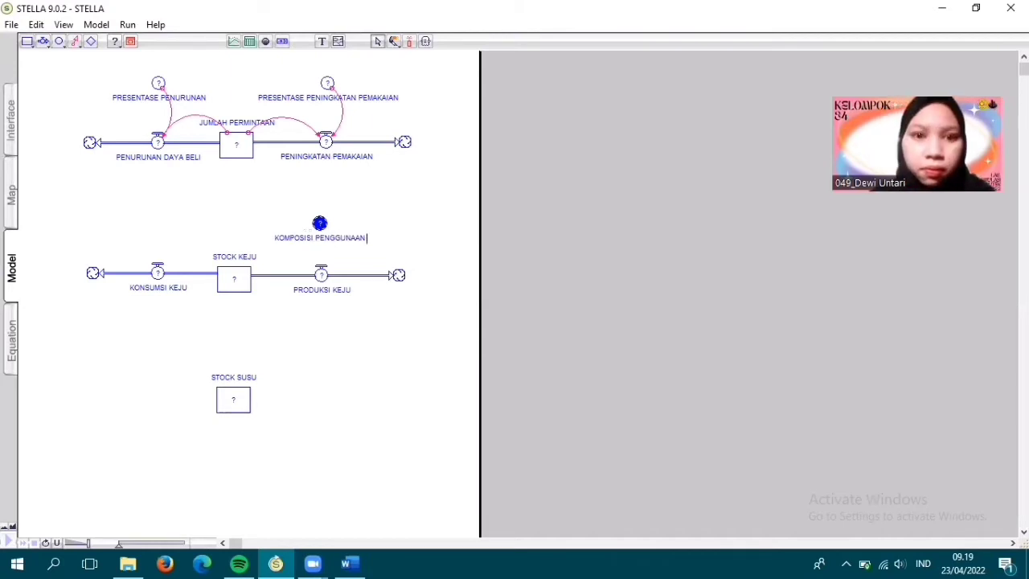
pyautogui.write(' BAHAN BAKU SUSU')
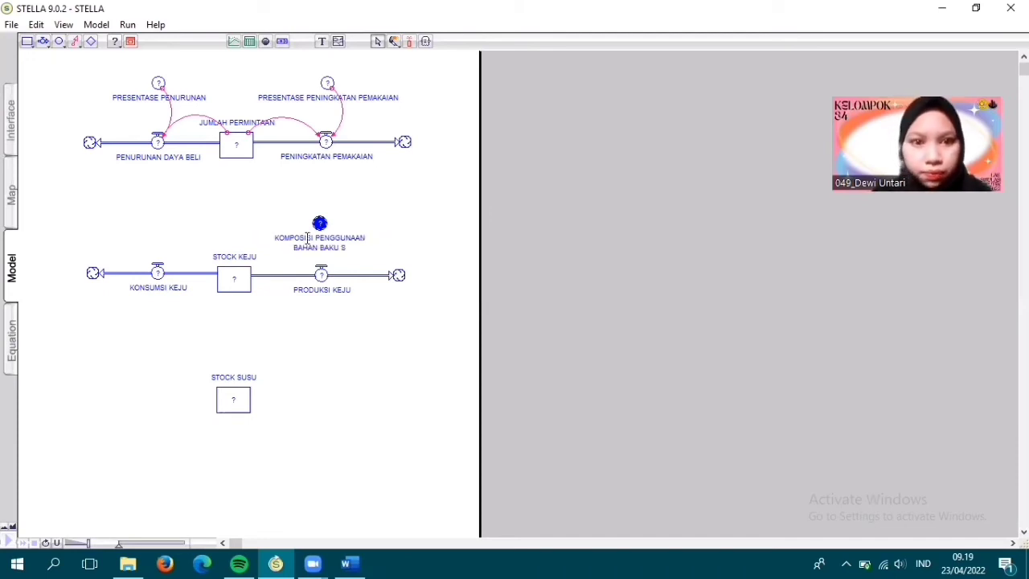
pyautogui.click(198, 228)
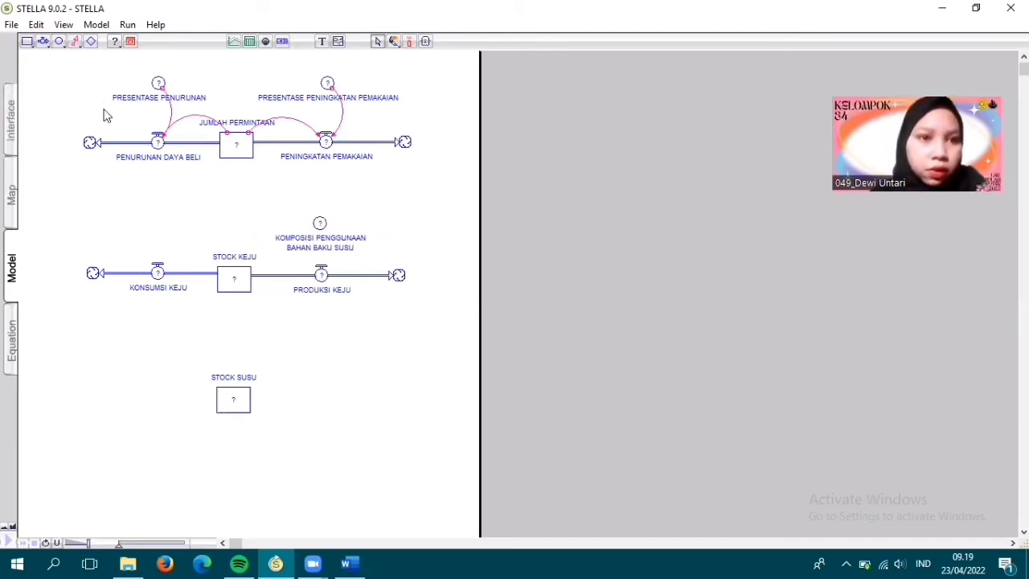
# - Link STOCK KEJU and JUMLAH PERMINTAAN to KONSUMSI KEJU, and KOMPOSISI PENGGUNAAN BAHAN BAKU SUSU to PRODUKSI KEJU, with action connectors
pyautogui.click(75, 41)
pyautogui.moveTo(229, 274); pyautogui.dragTo(160, 270)
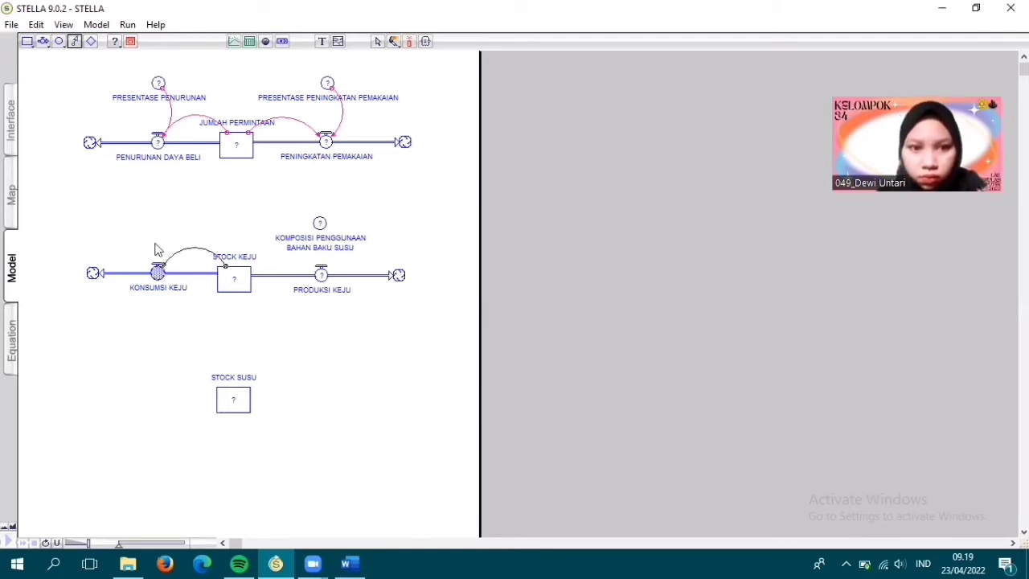
pyautogui.click(73, 42)
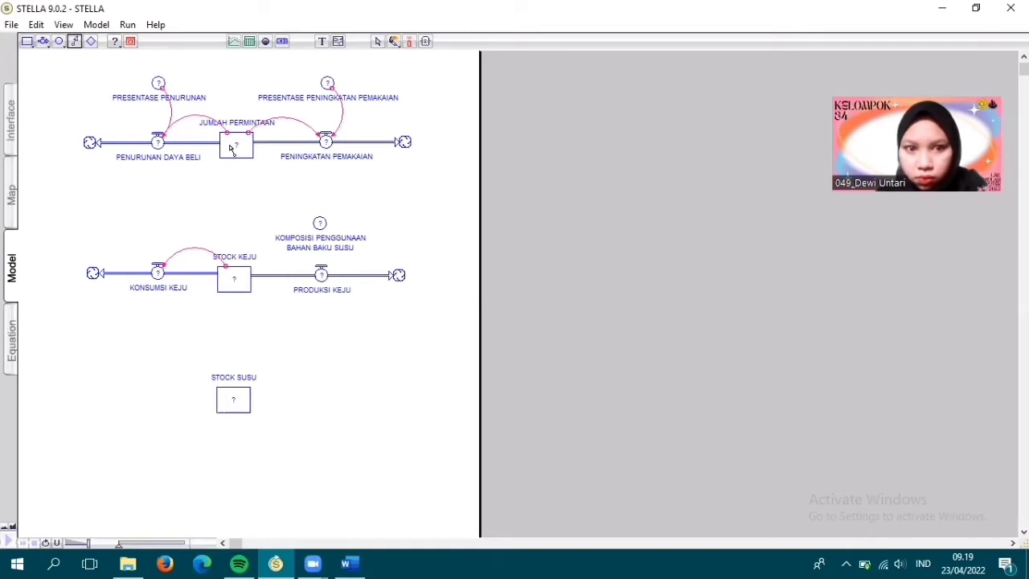
pyautogui.moveTo(223, 156); pyautogui.dragTo(159, 270)
pyautogui.click(75, 42)
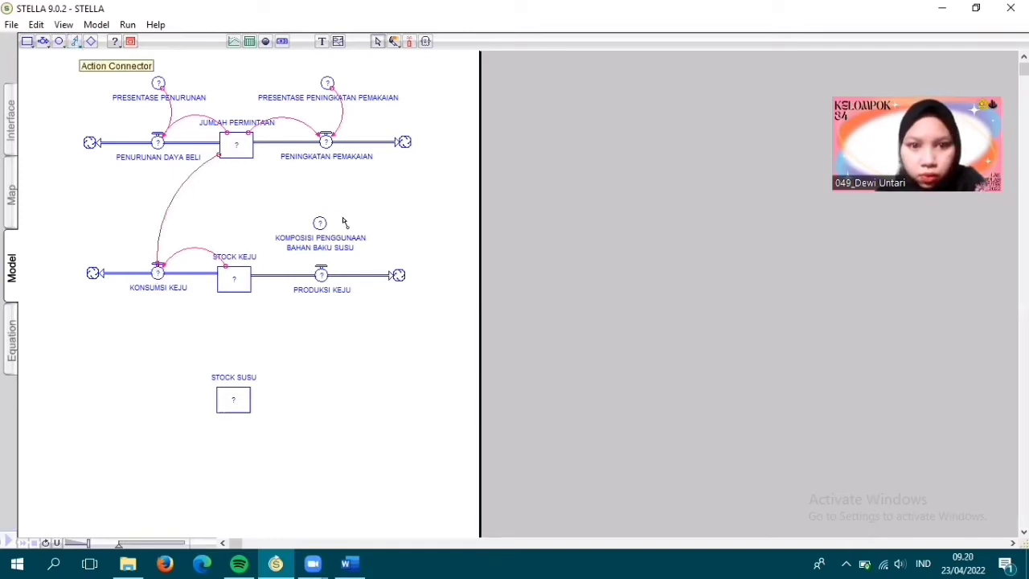
pyautogui.moveTo(320, 224); pyautogui.dragTo(322, 271)
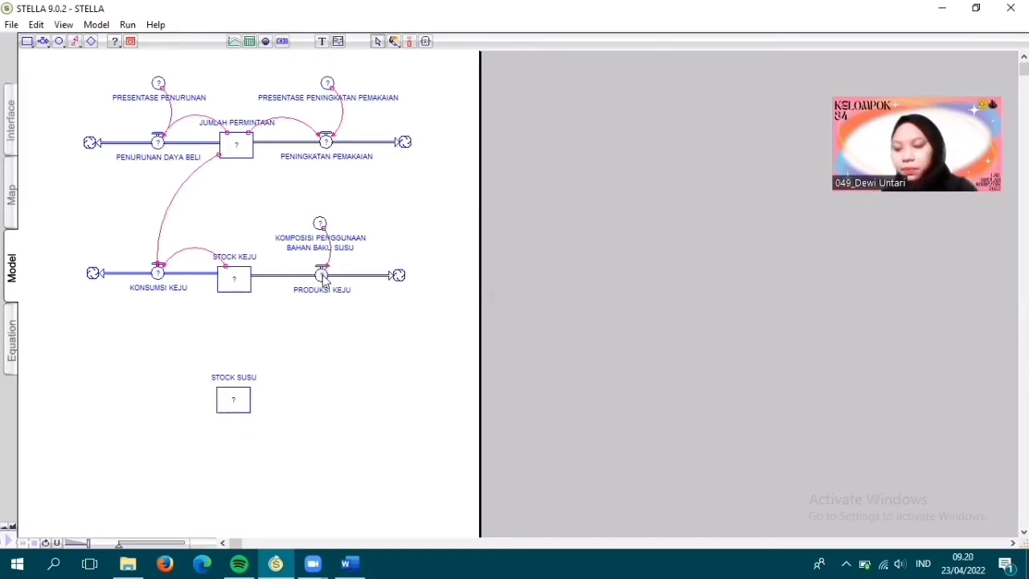
# - Draw an outflow from the right side of STOCK SUSU to a cloud and name it PRODUKSI SUSU
pyautogui.click(44, 42)
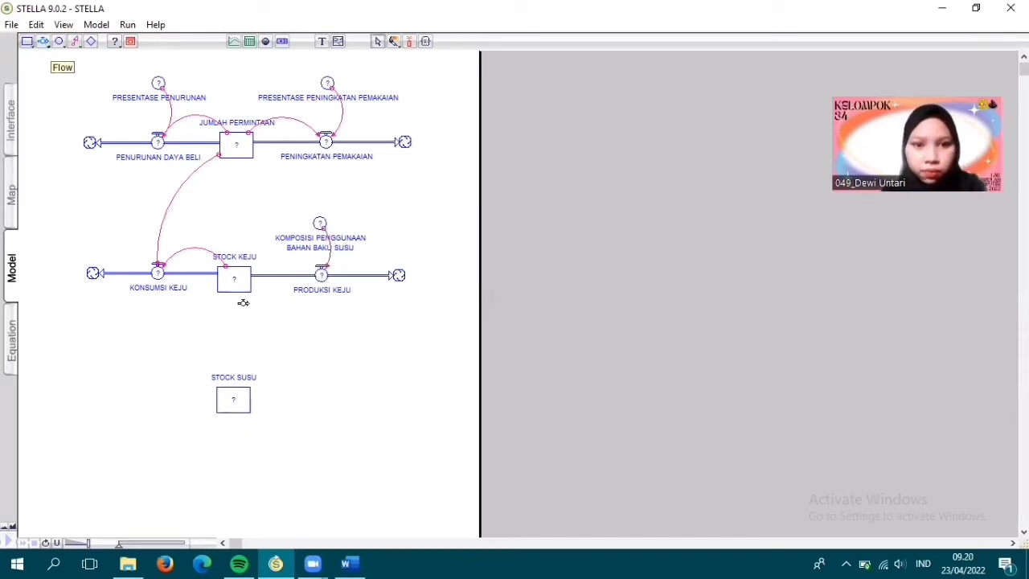
pyautogui.moveTo(234, 397); pyautogui.dragTo(407, 396)
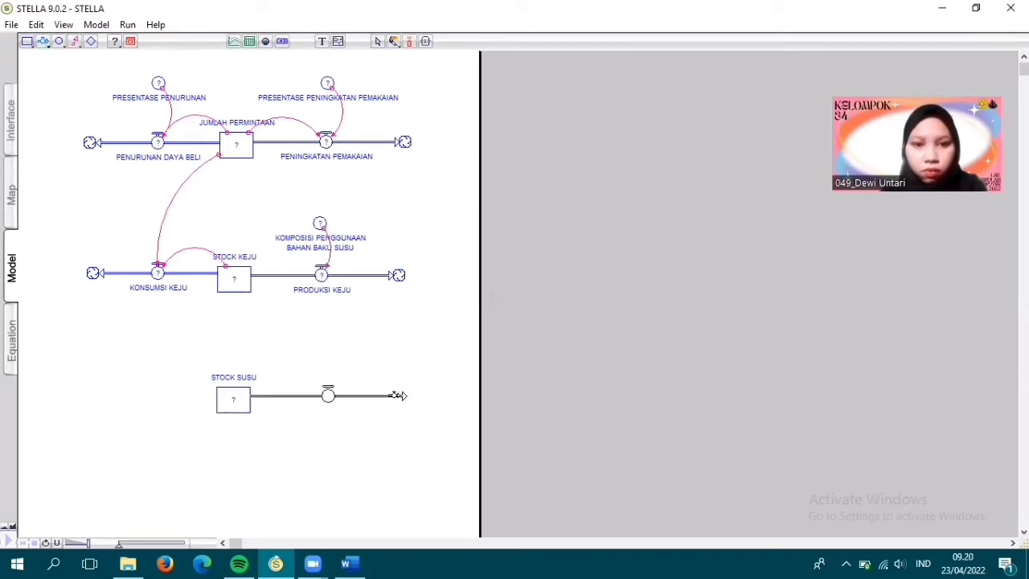
pyautogui.write('PRODUKSI SUSU')
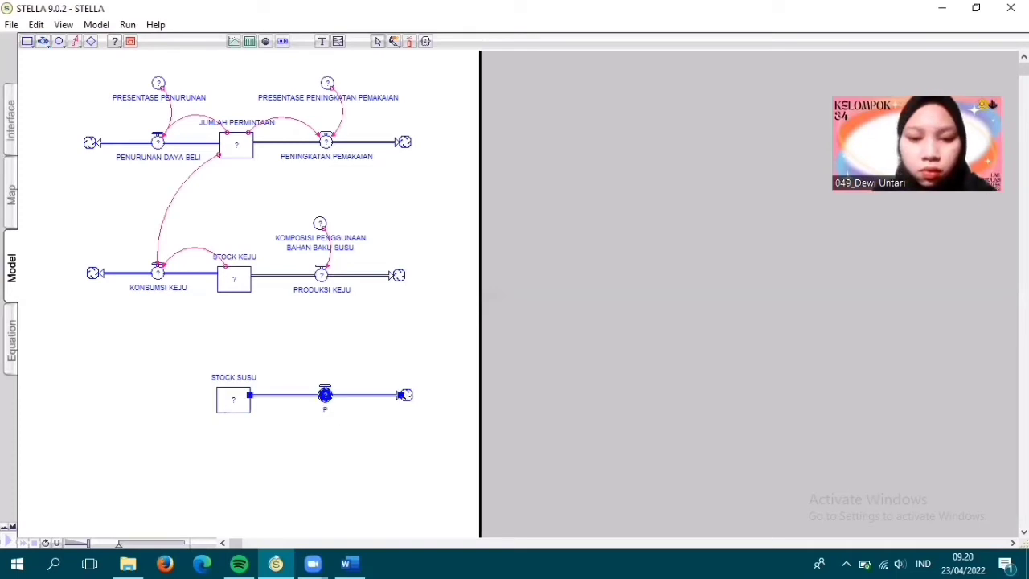
# - Draw another outflow from the left side of STOCK SUSU to a cloud and name it BAHAN BAKU RUSAK
pyautogui.click(43, 42)
pyautogui.moveTo(75, 394); pyautogui.dragTo(217, 395)
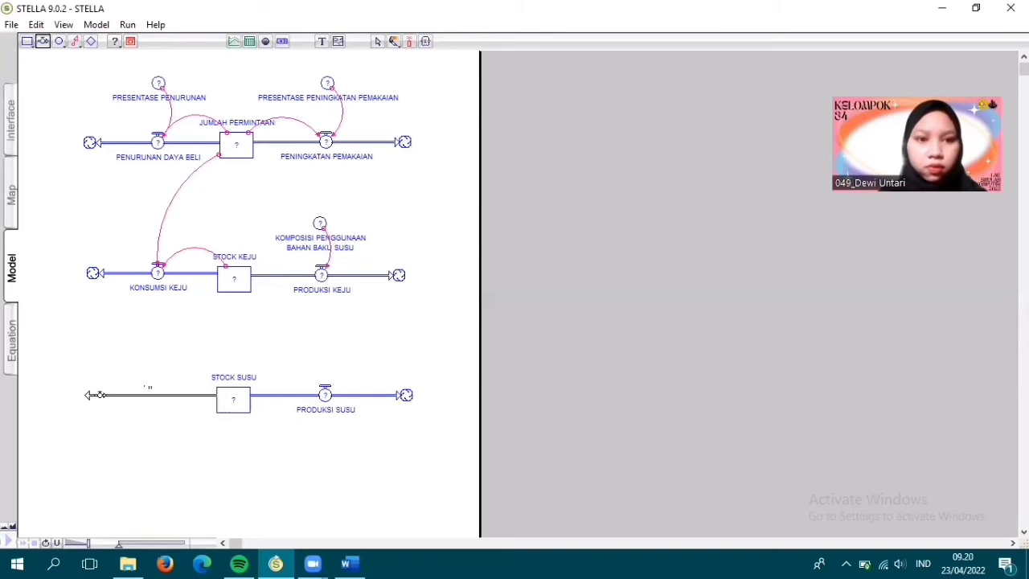
pyautogui.write('B')
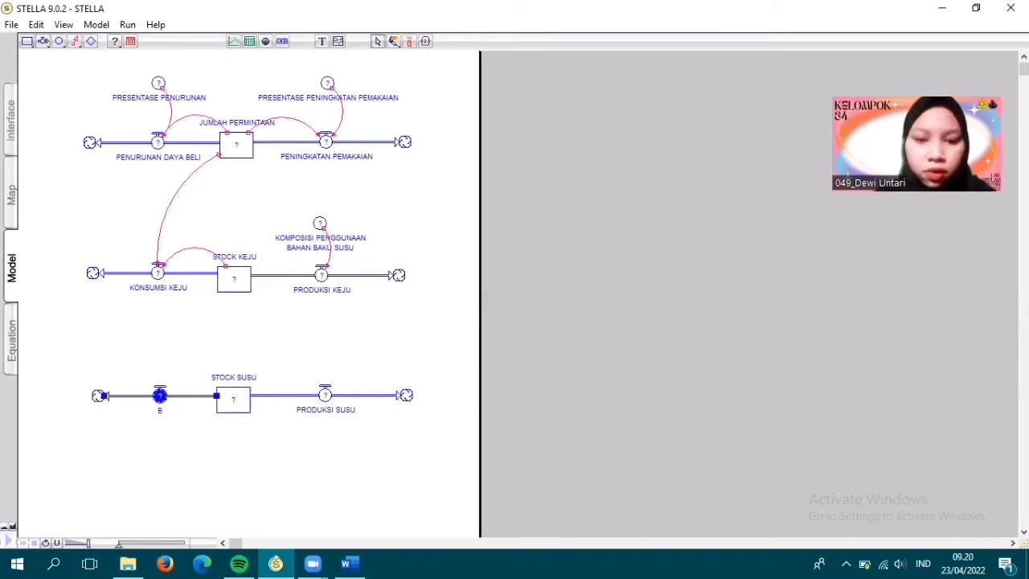
pyautogui.write('AHAN BAKU RUSAK')
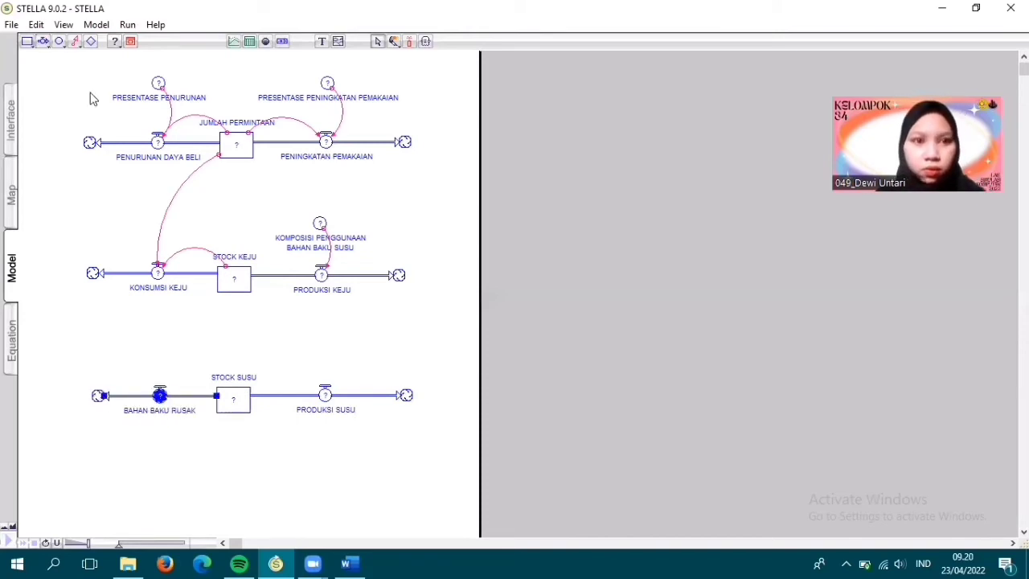
# - Place a converter above the BAHAN BAKU RUSAK flow and name it PRESENTASE KERUSAKAN
pyautogui.click(59, 41)
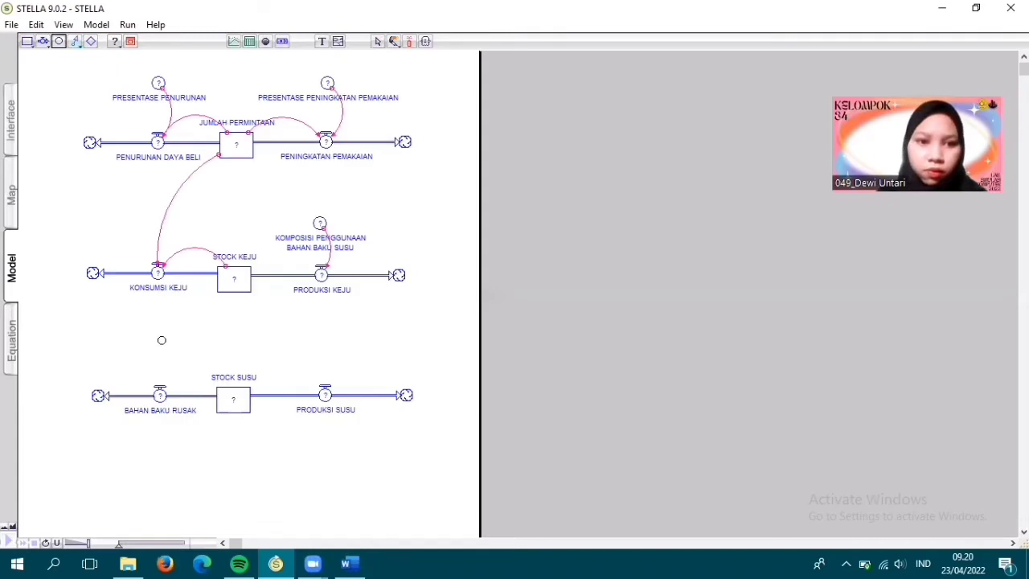
pyautogui.click(158, 340)
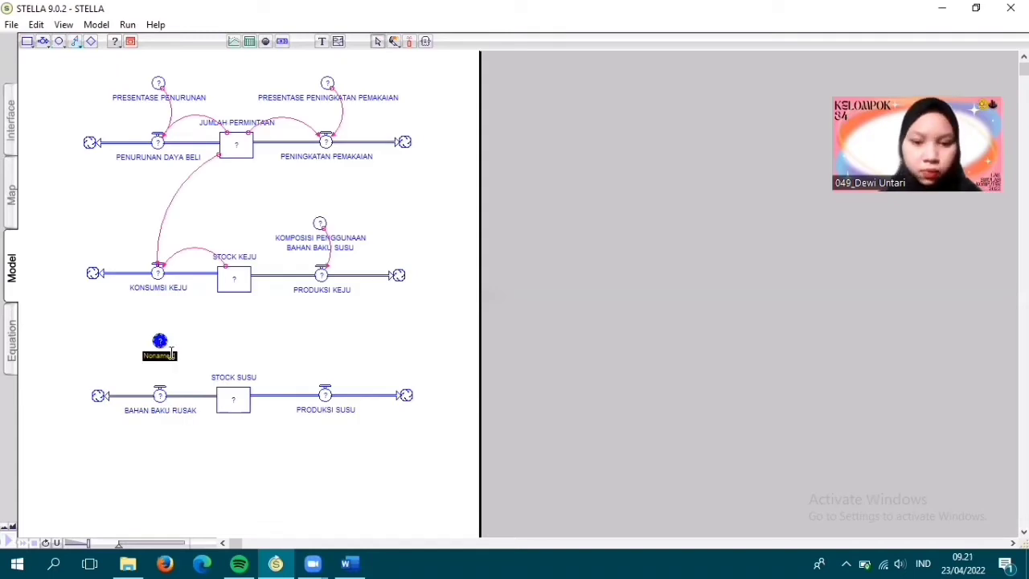
pyautogui.write('PRESE')
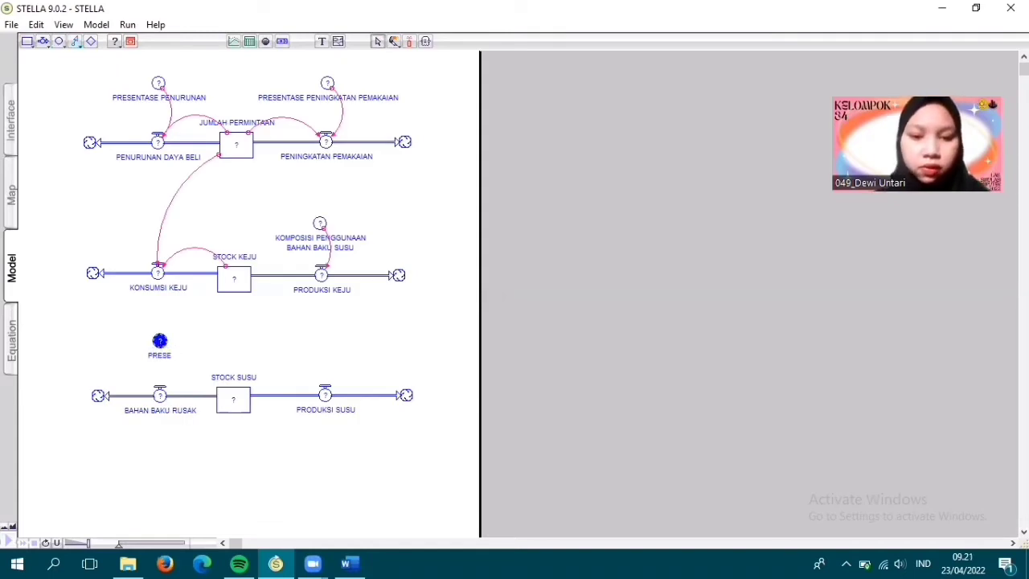
pyautogui.write('NTASE KERUSAKAN')
pyautogui.press('Return')
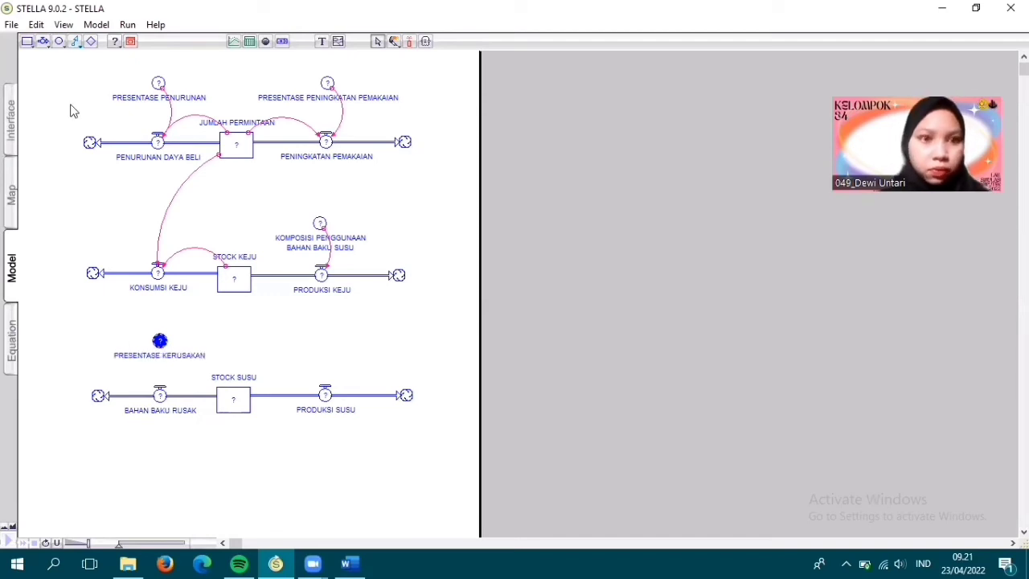
# - Place a converter above the PRODUKSI SUSU flow and name it PRESENTASE PENINGKATAN PRODUKSI SUSU
pyautogui.click(59, 41)
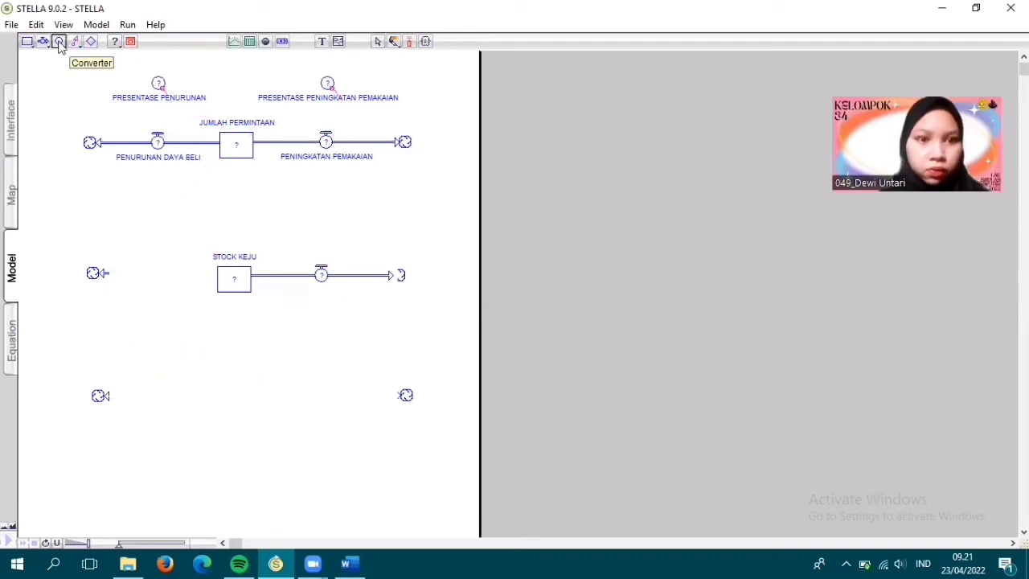
pyautogui.click(327, 344)
pyautogui.write('PRESENTAS')
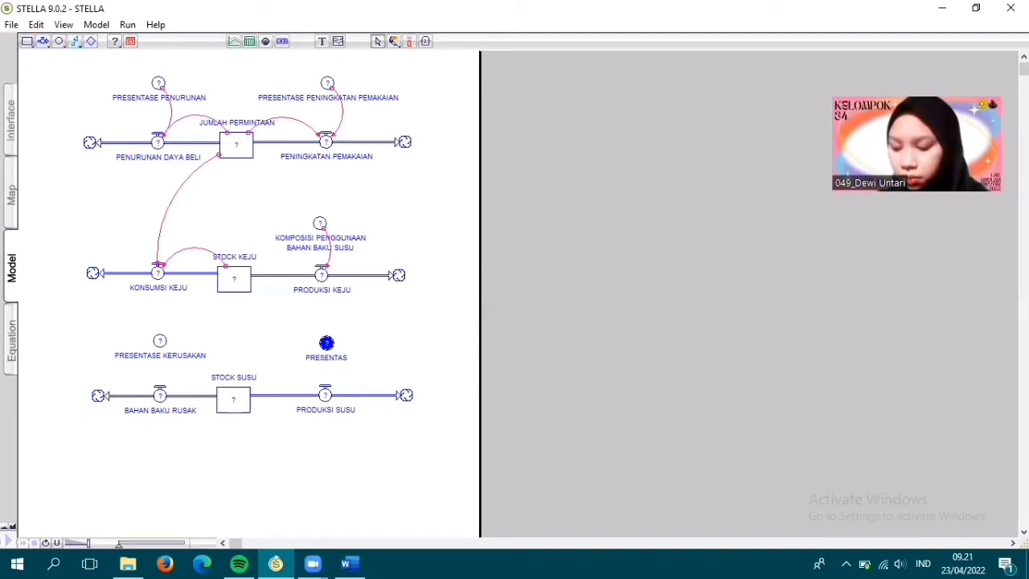
pyautogui.write('E PENINGKATAN PRODUKSI SUSU')
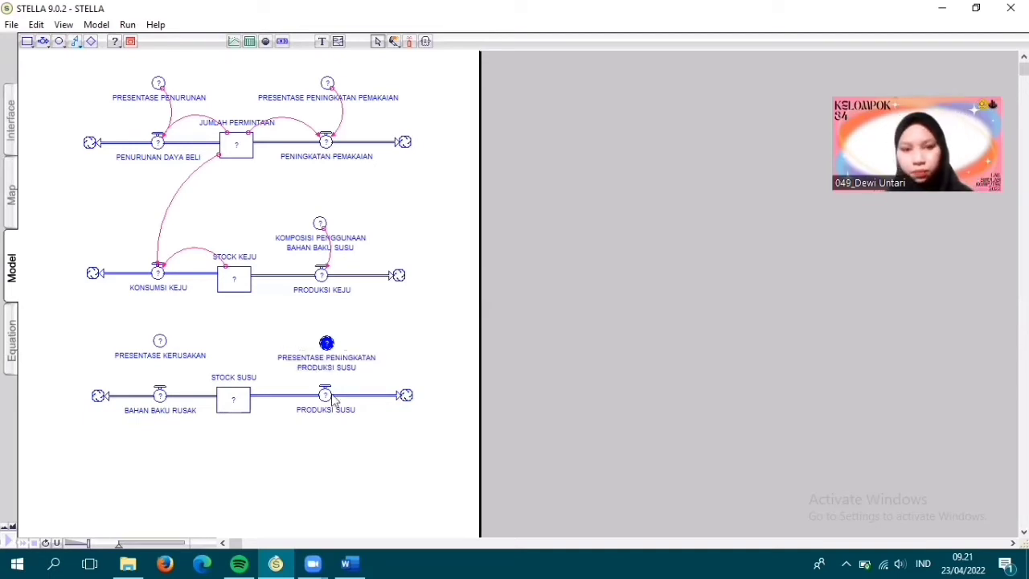
pyautogui.click(259, 465)
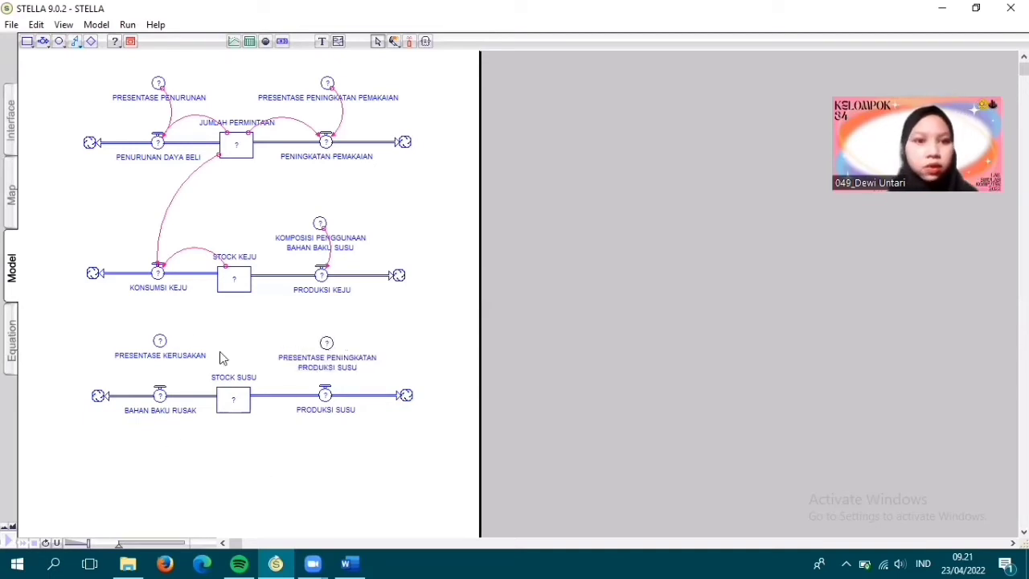
# - Link the PRESENTASE KERUSAKAN converter and the STOCK SUSU stock to the BAHAN BAKU RUSAK flow with action connectors
pyautogui.click(74, 43)
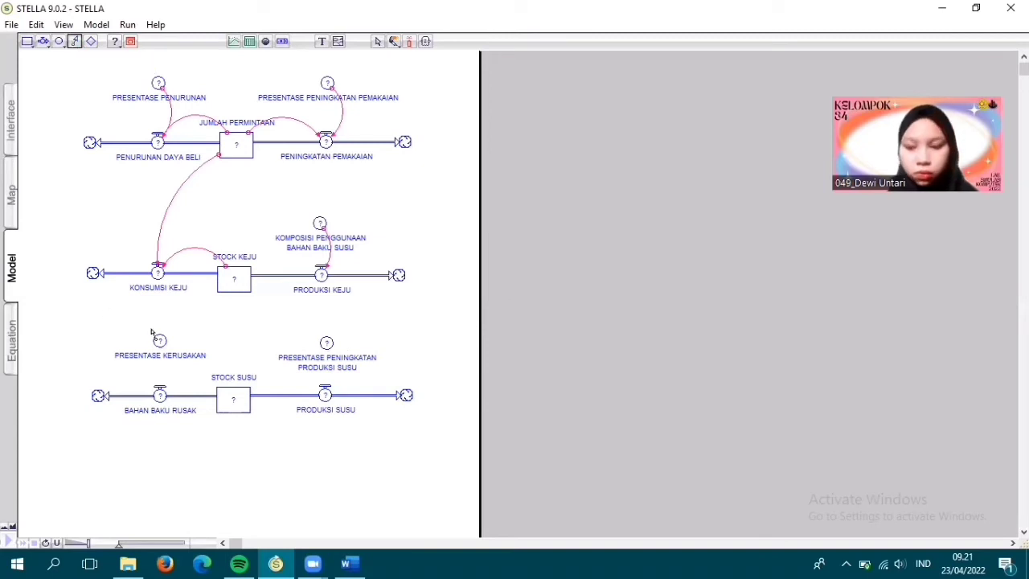
pyautogui.moveTo(160, 341); pyautogui.dragTo(165, 398)
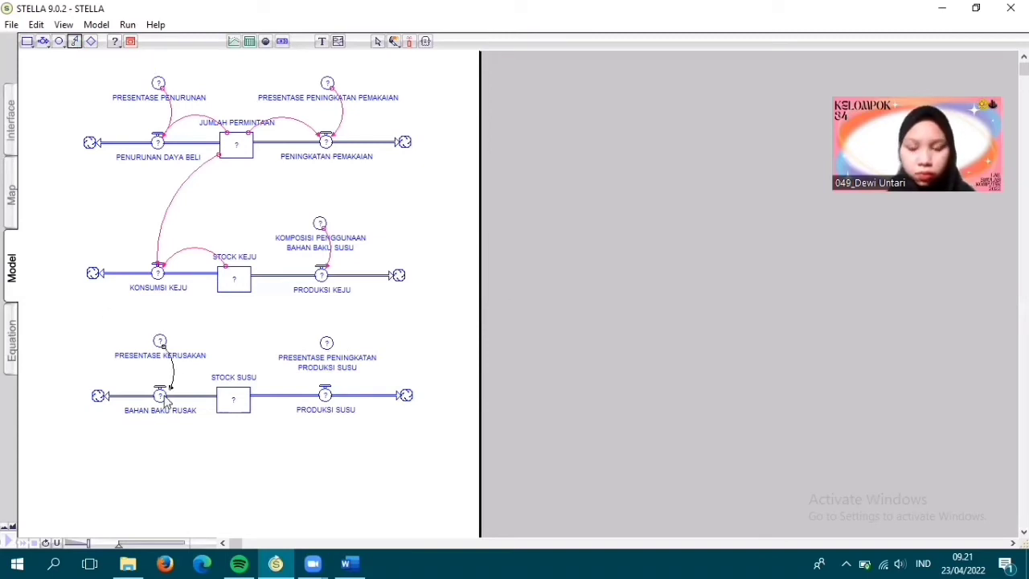
pyautogui.click(74, 42)
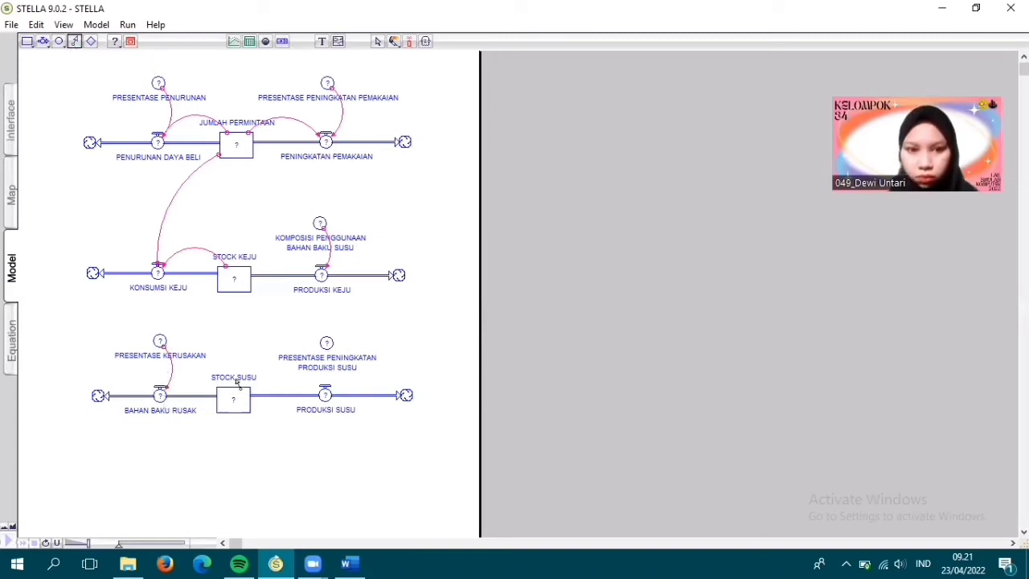
pyautogui.moveTo(195, 378); pyautogui.dragTo(165, 393)
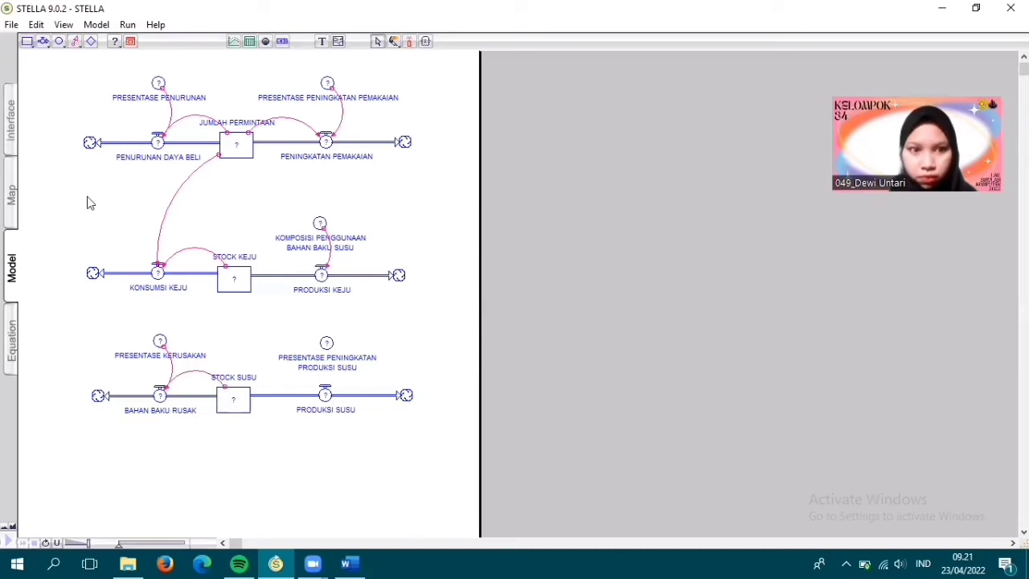
# - Connect STOCK SUSU to the PRODUKSI KEJU and PRODUKSI SUSU flows, and PRESENTASE PENINGKATAN PRODUKSI SUSU to PRODUKSI SUSU, with action connectors
pyautogui.click(74, 43)
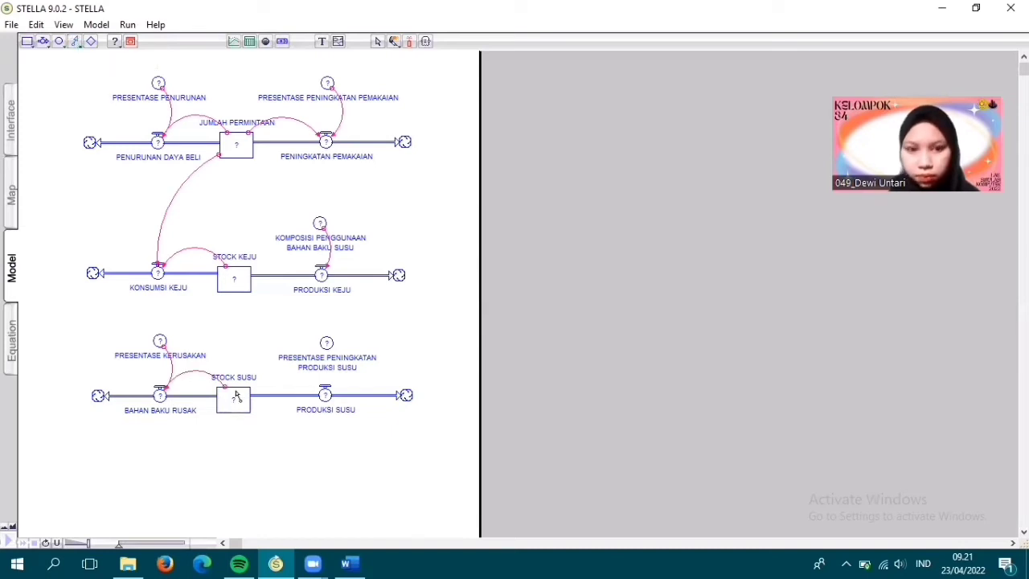
pyautogui.moveTo(237, 395); pyautogui.dragTo(316, 280)
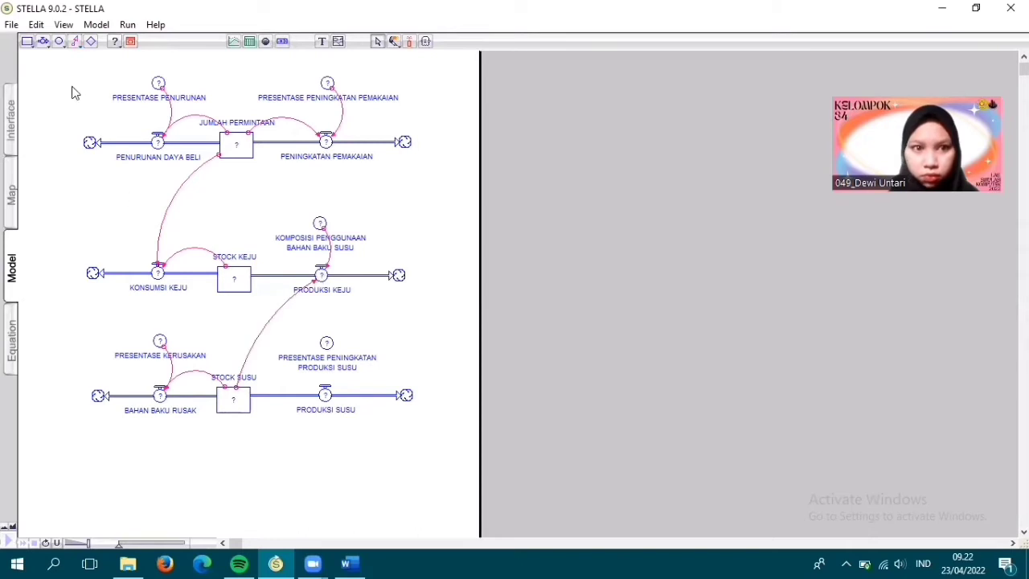
pyautogui.click(75, 42)
pyautogui.moveTo(251, 378); pyautogui.dragTo(324, 395)
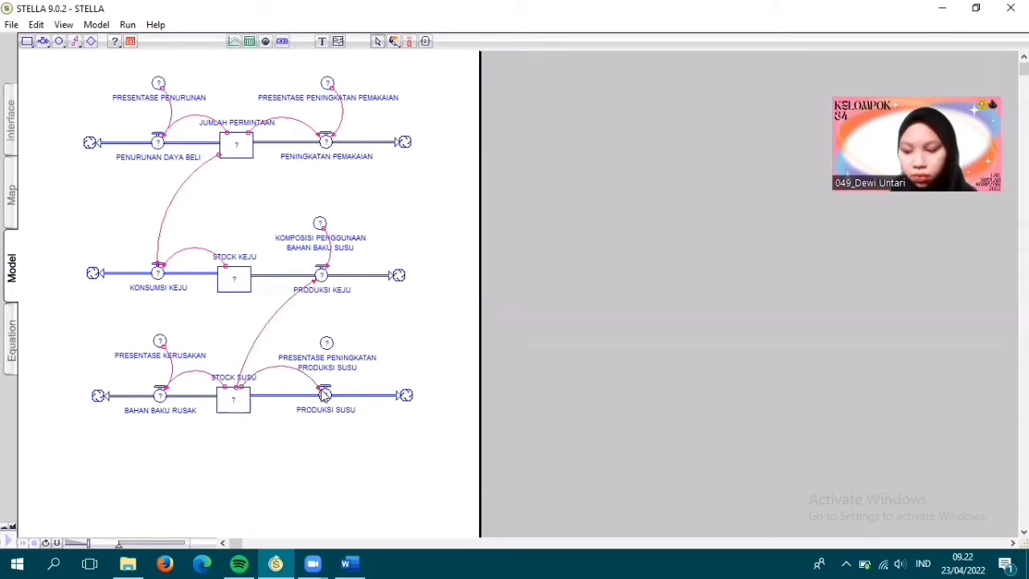
pyautogui.click(74, 42)
pyautogui.moveTo(336, 401); pyautogui.dragTo(330, 395)
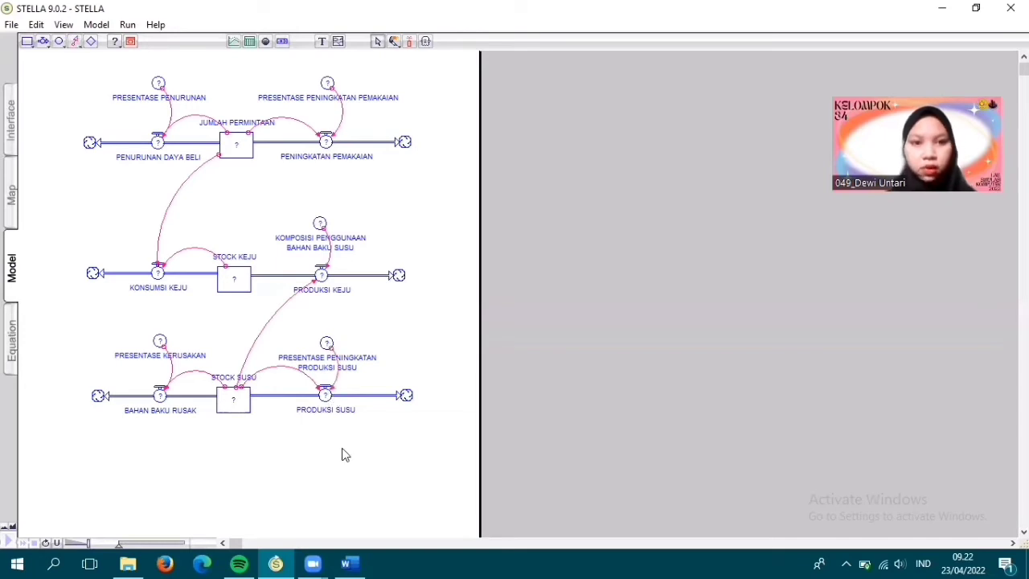
# - Enter a constant decimal value as the equation of the PRESENTASE PENURUNAN converter
pyautogui.click(159, 85)
pyautogui.doubleClick(159, 86)
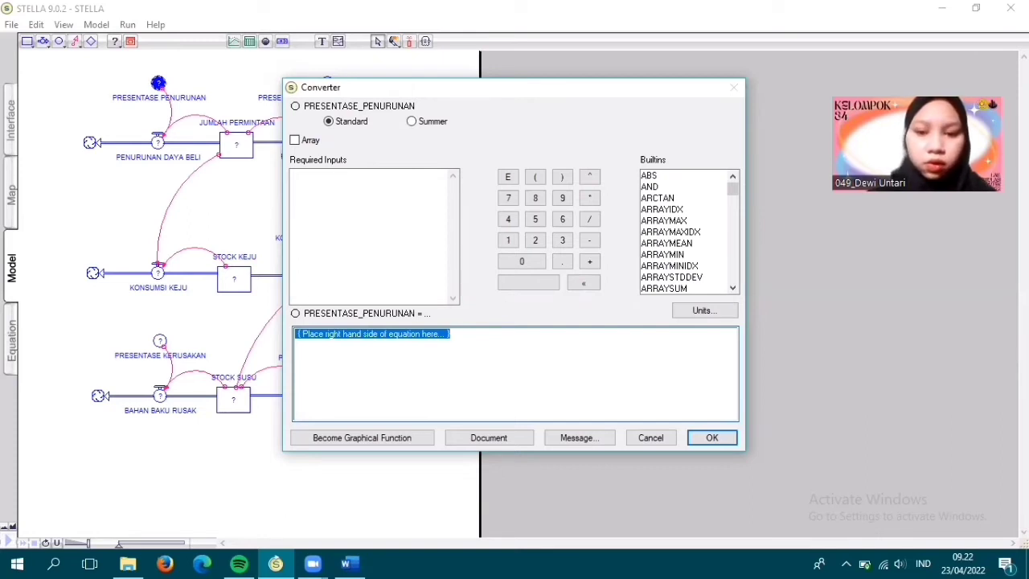
pyautogui.write('0.01')
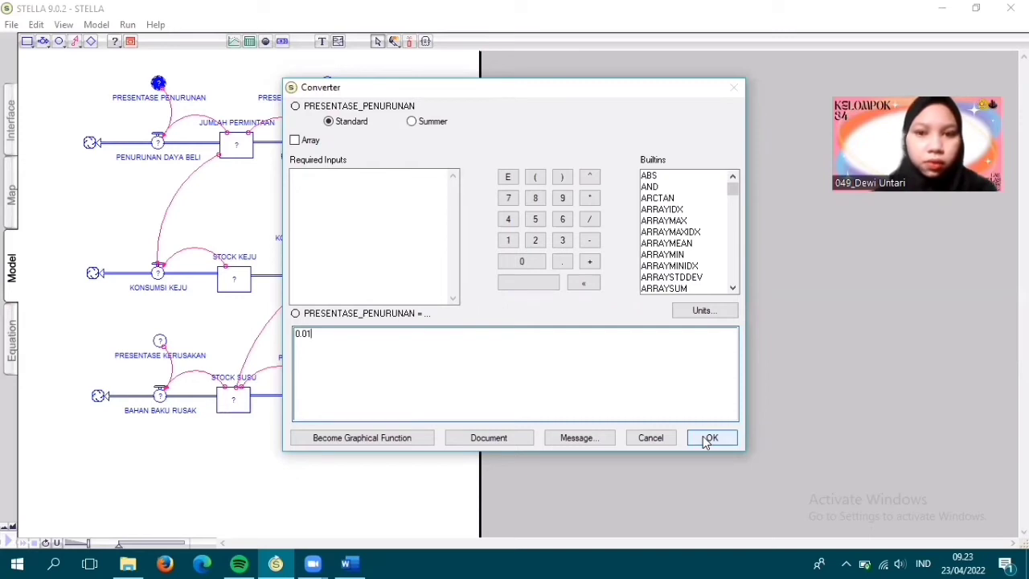
pyautogui.click(710, 438)
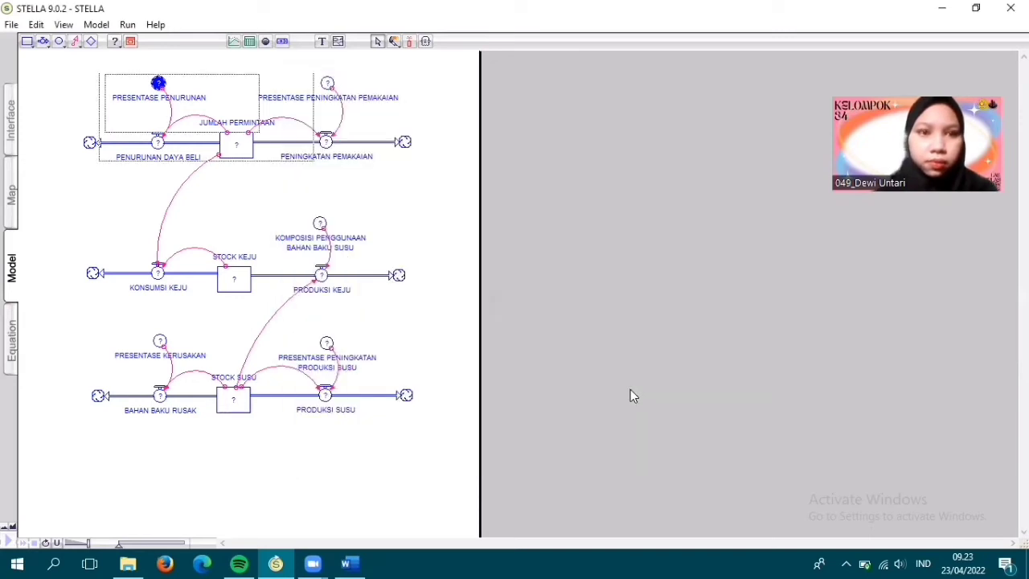
# - Set the PRESENTASE PENINGKATAN PEMAKAIAN converter to 0.06 and the KOMPOSISI PENGGUNAAN BAHAN BAKU SUSU converter to 1
pyautogui.doubleClick(327, 85)
pyautogui.write('0.06')
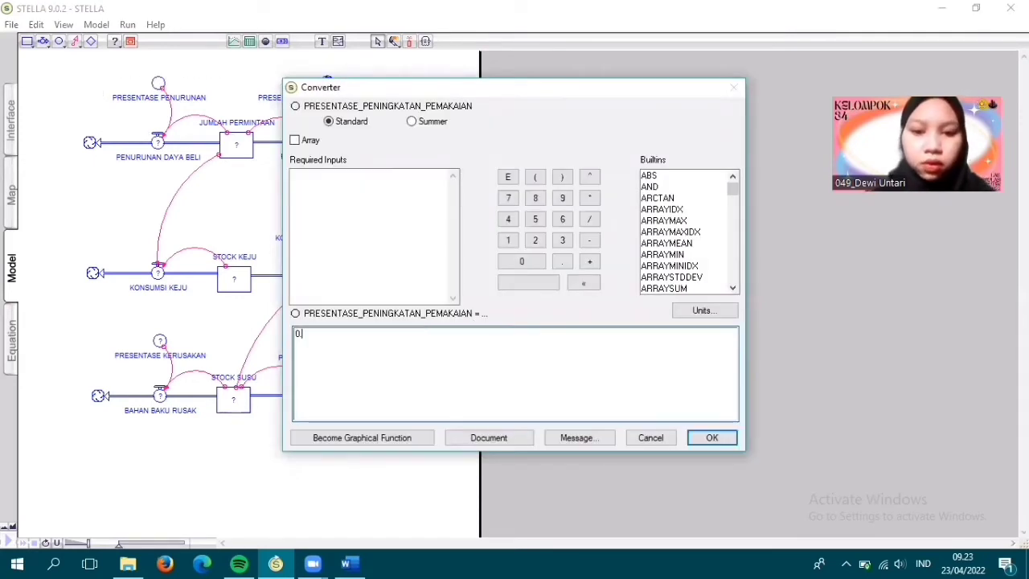
pyautogui.click(704, 439)
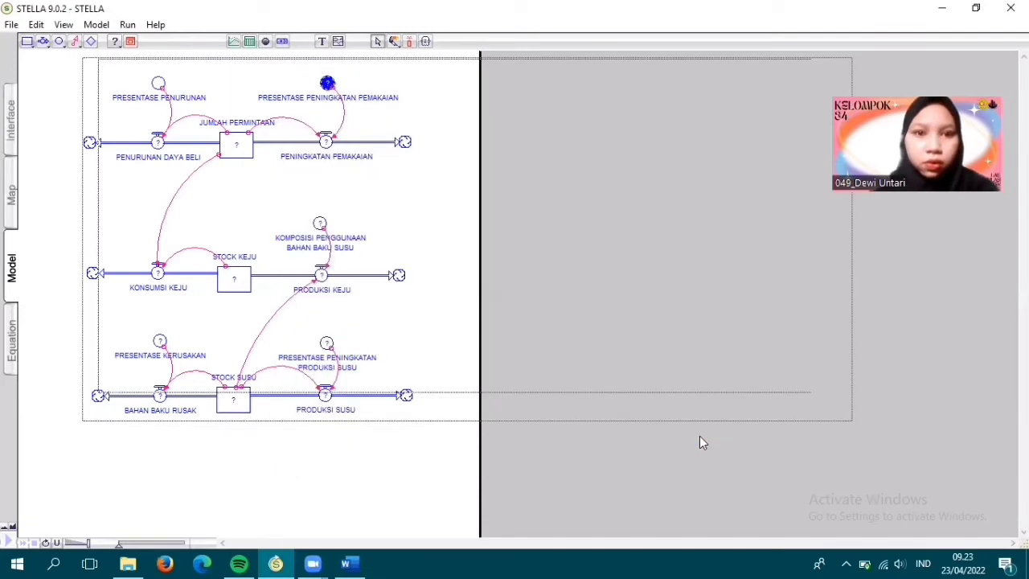
pyautogui.doubleClick(320, 227)
pyautogui.write('1')
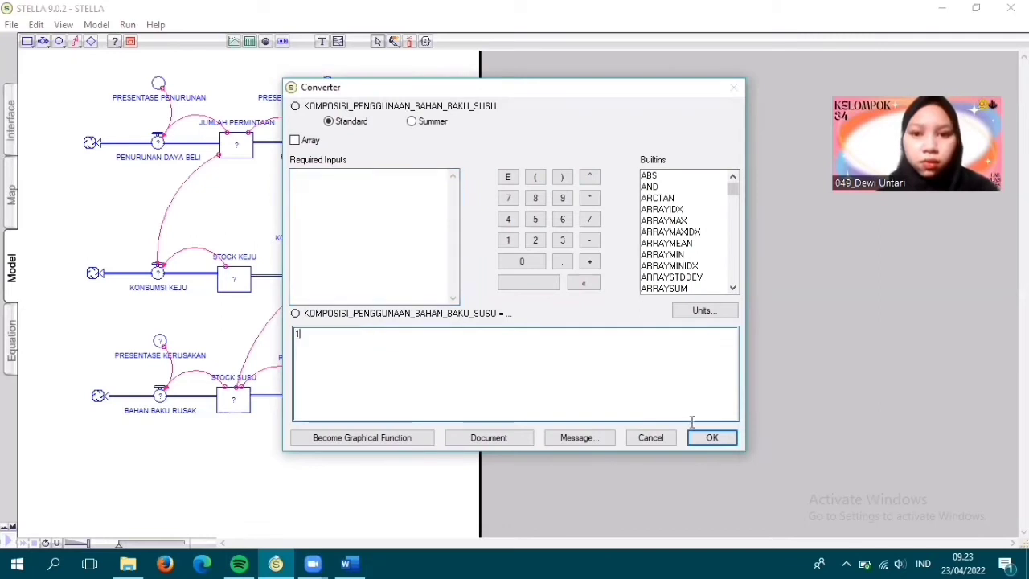
pyautogui.click(710, 437)
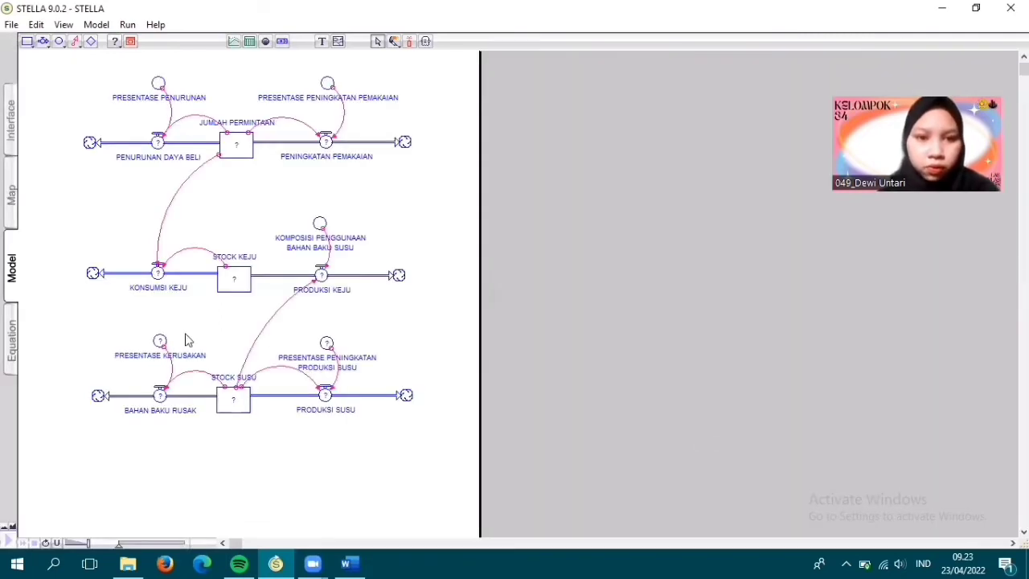
# - Set the PRESENTASE PENINGKATAN PRODUKSI SUSU converter to 0.01 and the PRESENTASE KERUSAKAN converter to 0.02
pyautogui.doubleClick(326, 344)
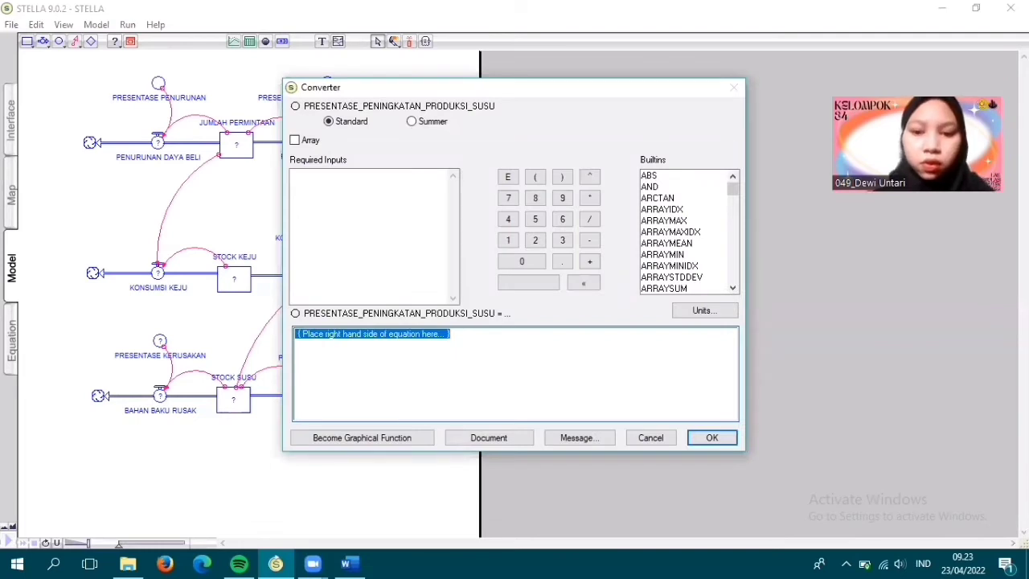
pyautogui.write('0.01')
pyautogui.click(707, 438)
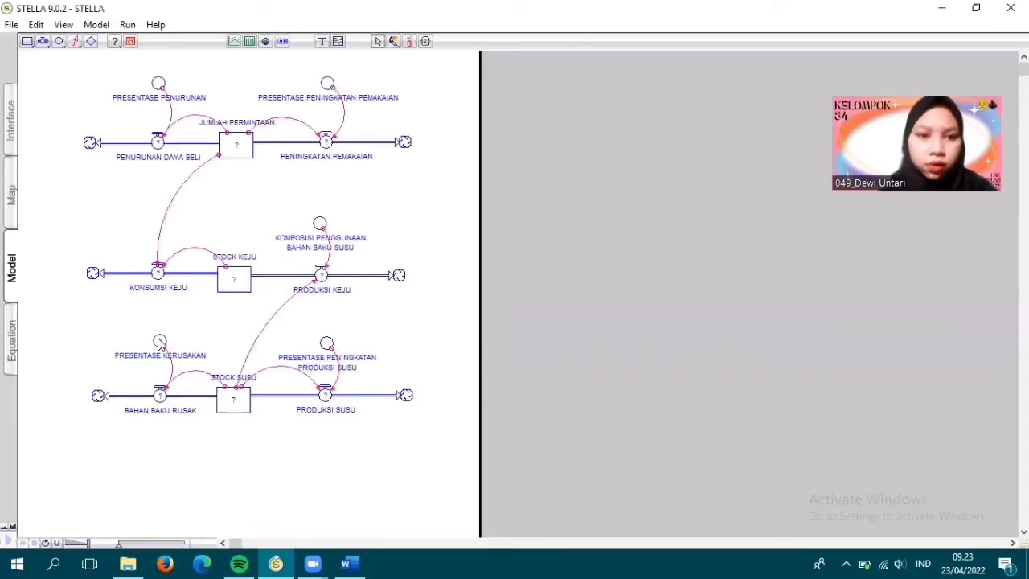
pyautogui.doubleClick(160, 342)
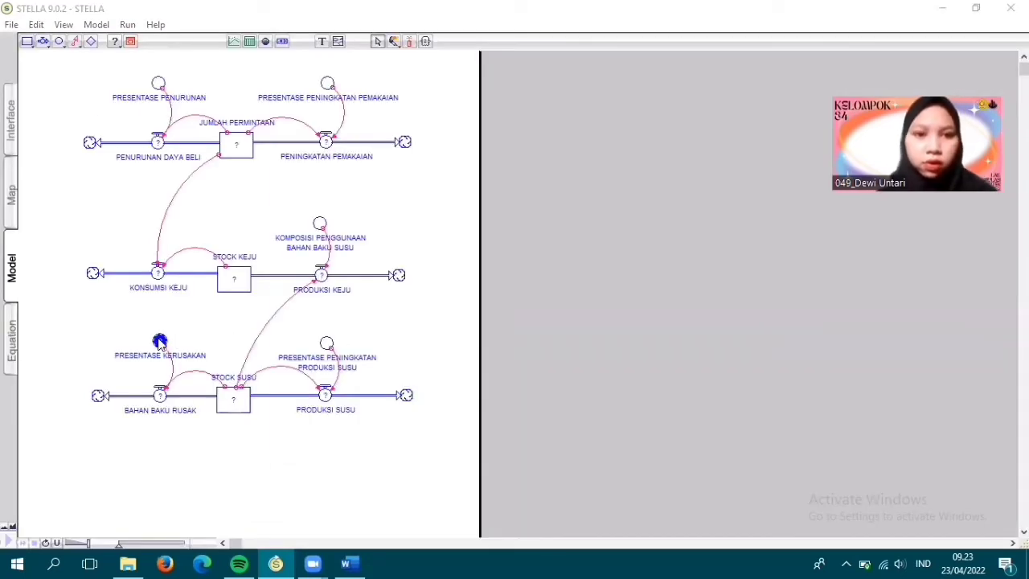
pyautogui.write('02')
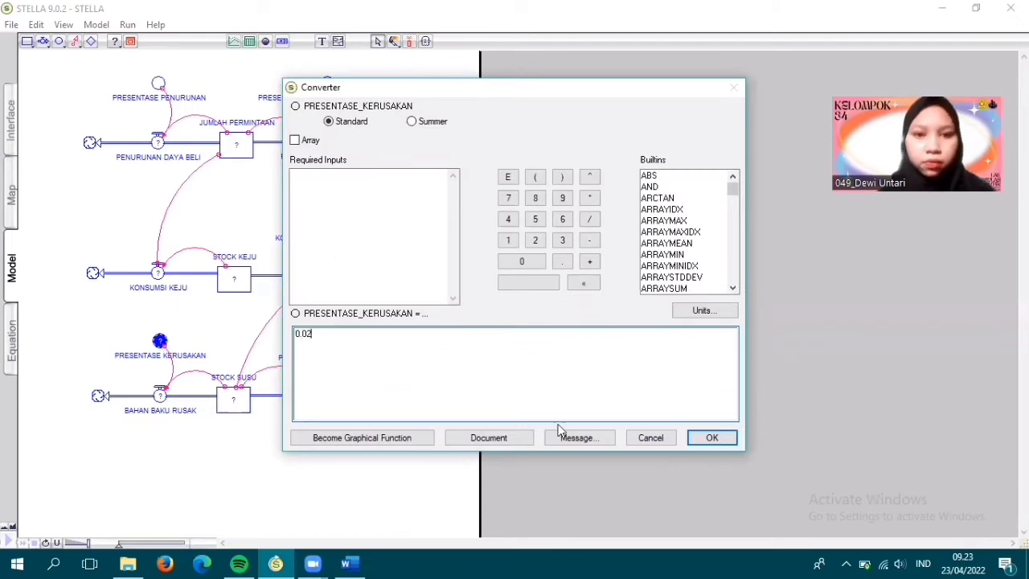
pyautogui.click(710, 440)
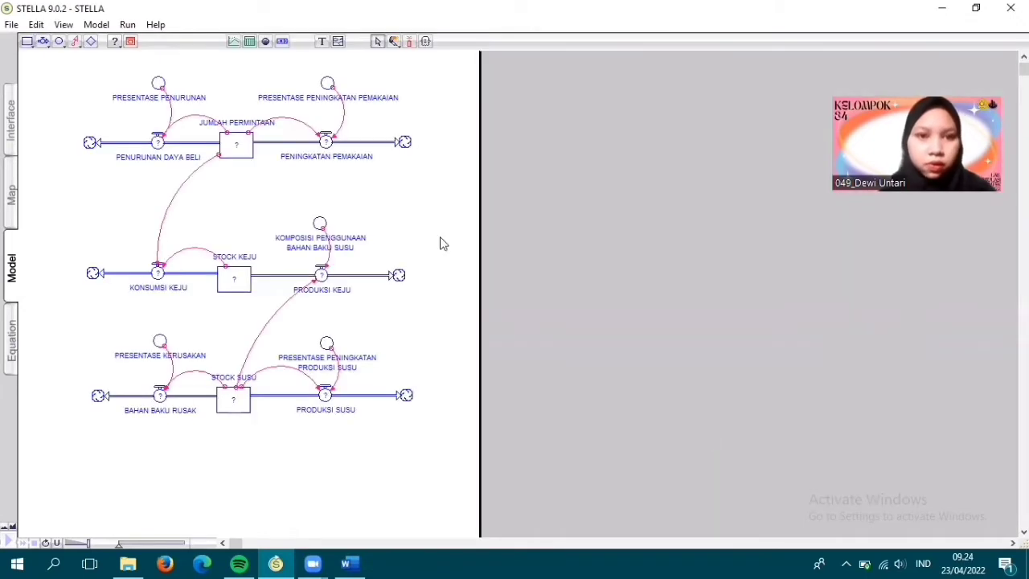
# - Make the PENINGKATAN PEMAKAIAN flow a biflow with the equation PRESENTASE_PENINGKATAN_PEMAKAIAN*JUMLAH_PERMINTAAN
pyautogui.doubleClick(325, 143)
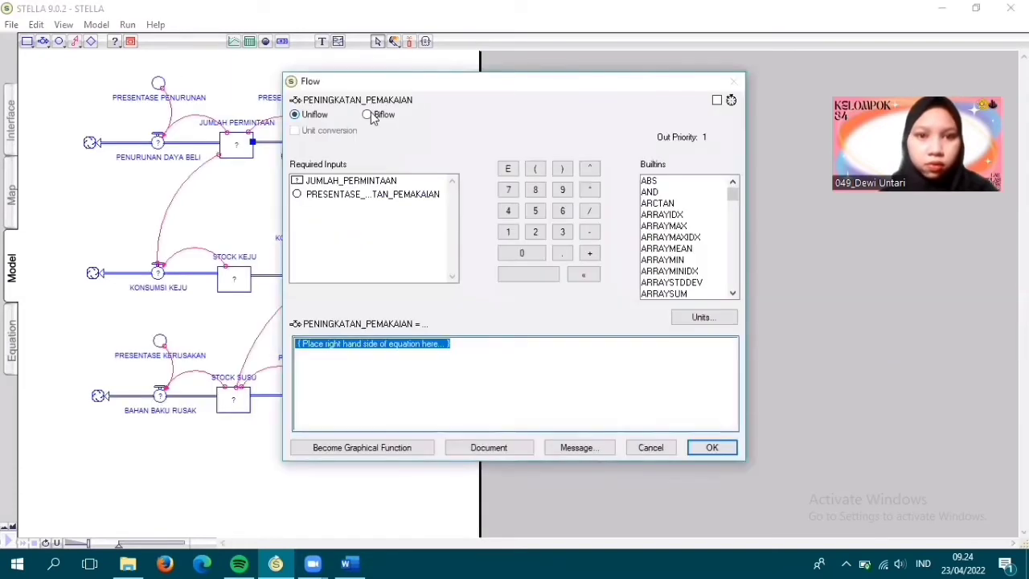
pyautogui.click(368, 114)
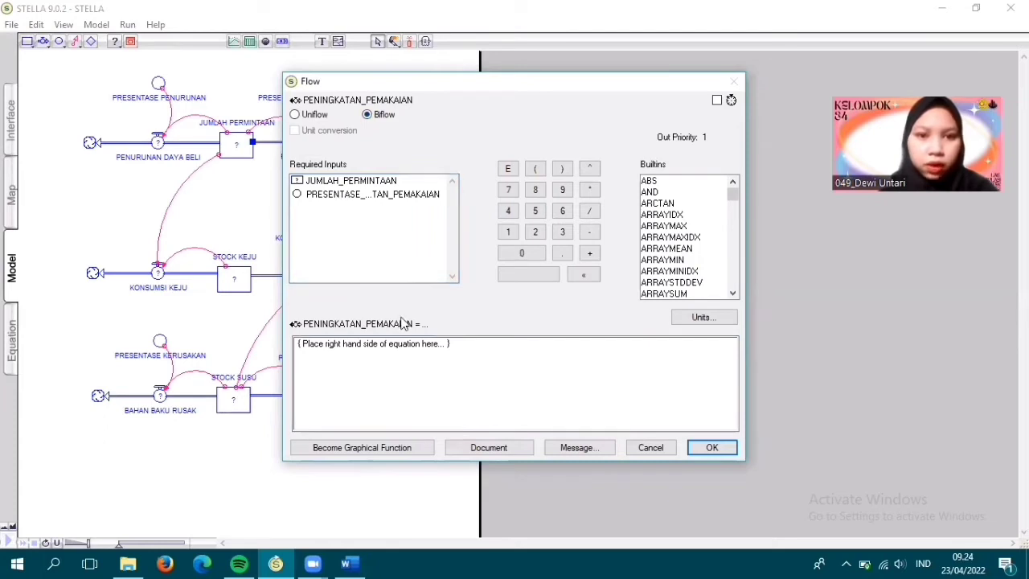
pyautogui.click(359, 194)
pyautogui.click(590, 191)
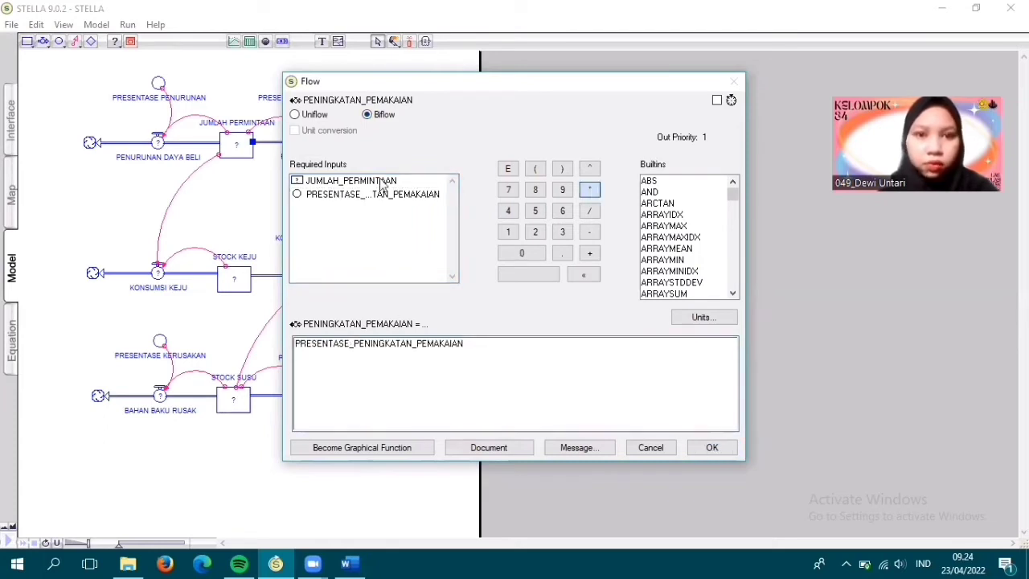
pyautogui.click(383, 181)
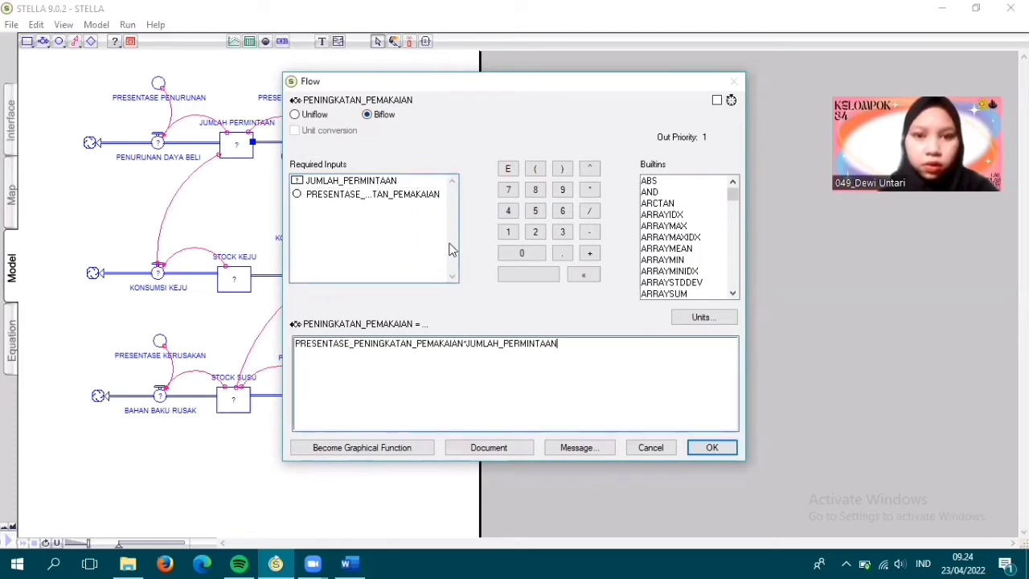
pyautogui.click(710, 448)
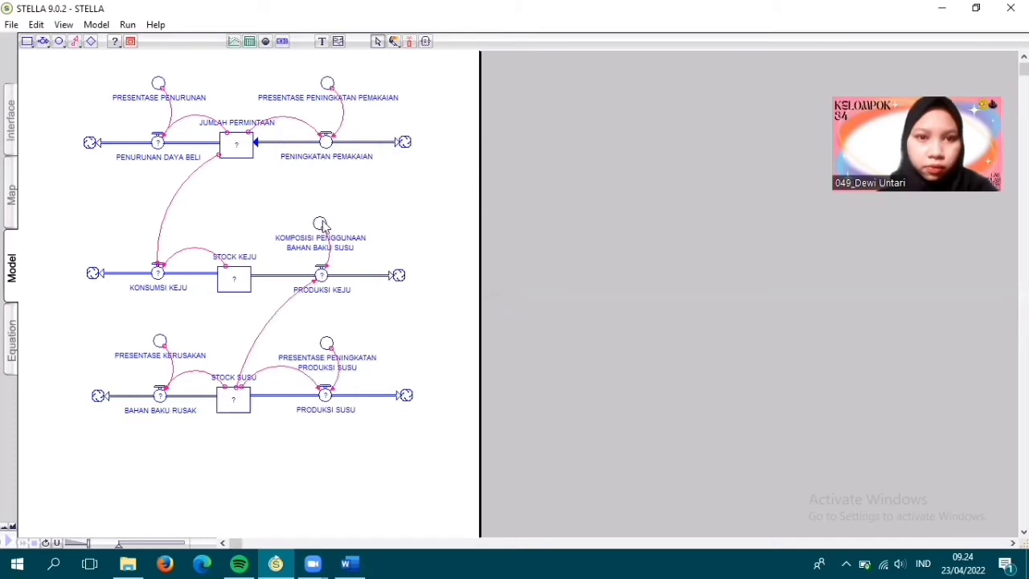
# - Define the PENURUNAN DAYA BELI flow as PRESENTASE_PENURUNAN*JUMLAH_PERMINTAAN and make it a biflow
pyautogui.doubleClick(158, 143)
pyautogui.click(374, 198)
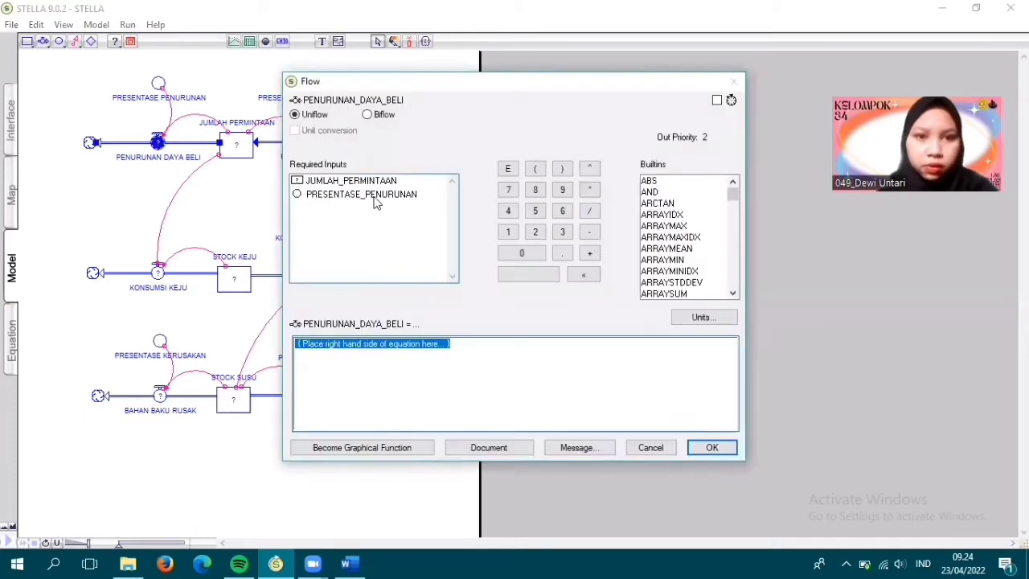
pyautogui.click(591, 191)
pyautogui.click(383, 181)
pyautogui.click(367, 114)
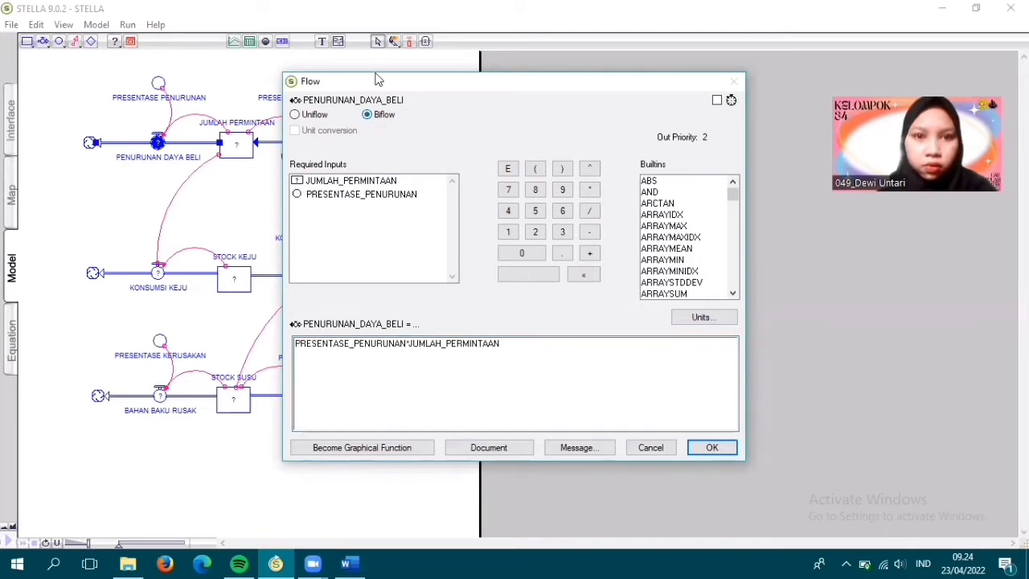
pyautogui.click(710, 448)
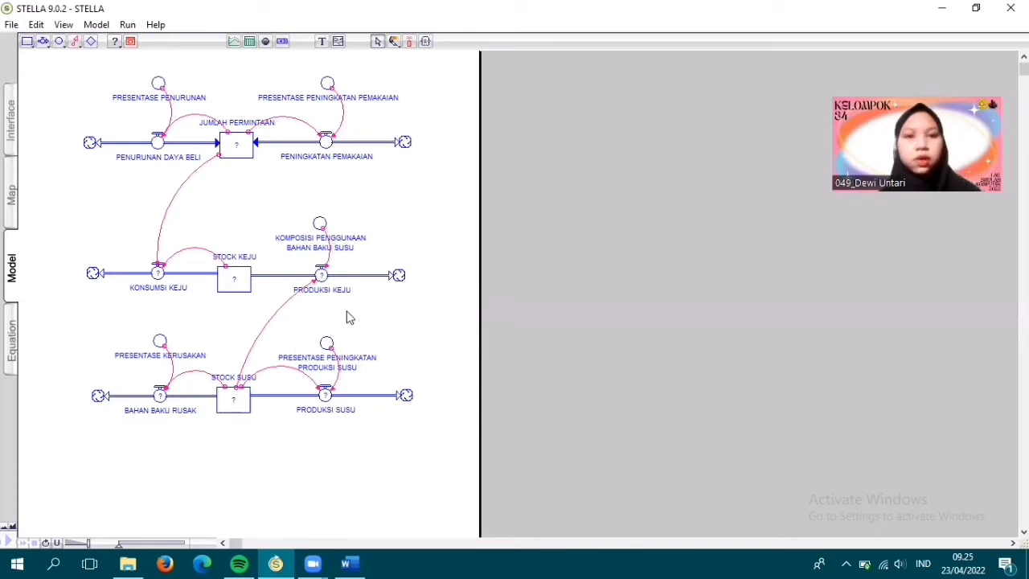
# - Make the PRODUKSI KEJU flow a biflow with the equation KOMPOSISI_PENGGUNAAN_BAHAN_BAKU_SUSU*STOCK_SUSU
pyautogui.doubleClick(321, 275)
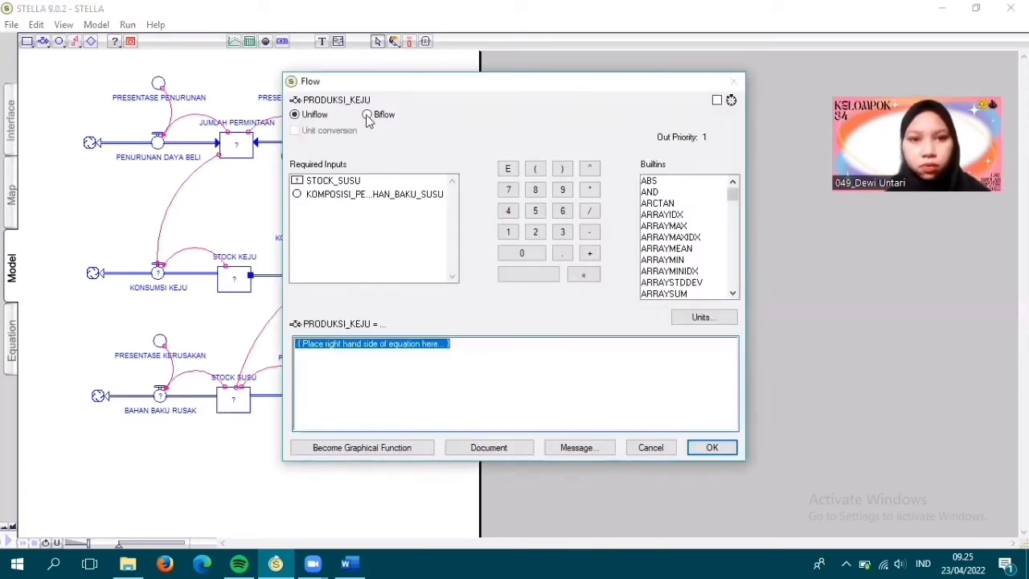
pyautogui.click(367, 115)
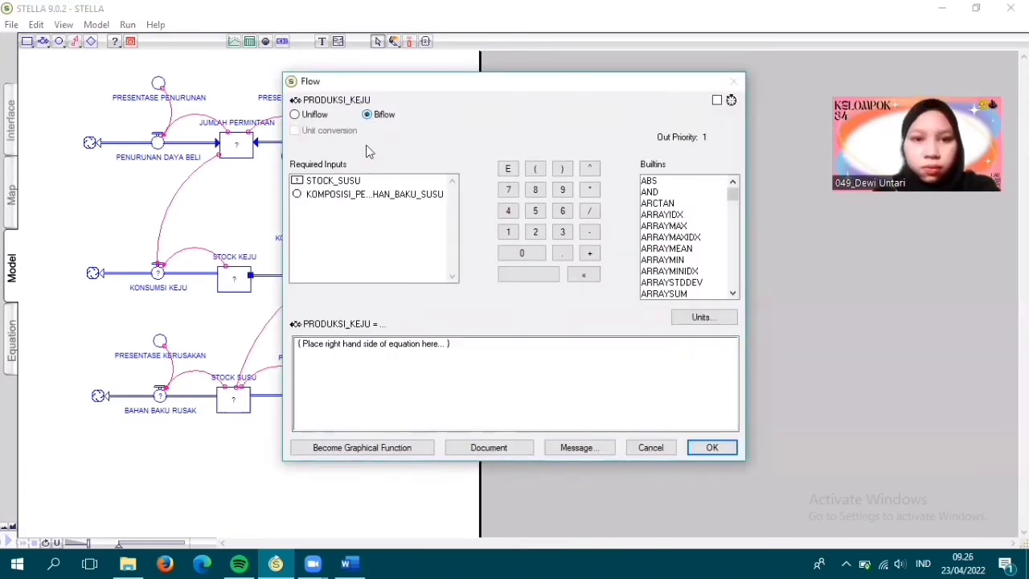
pyautogui.click(368, 194)
pyautogui.write('*')
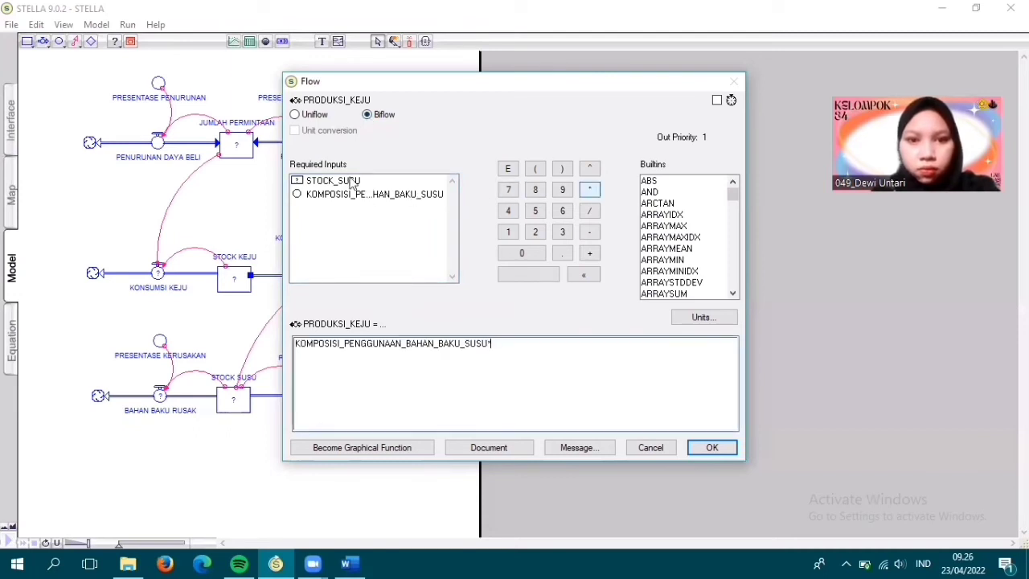
pyautogui.click(351, 184)
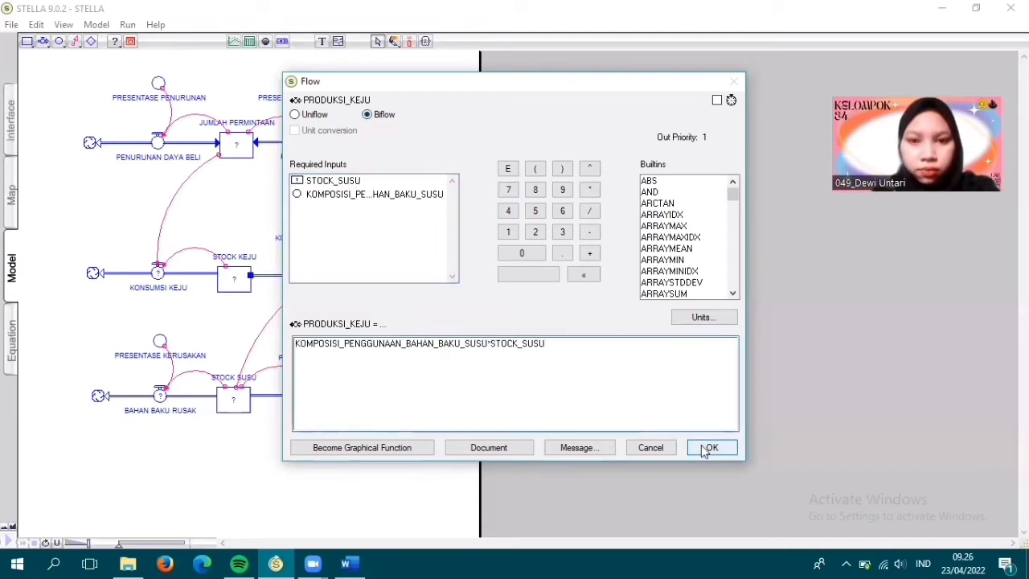
pyautogui.click(709, 448)
# - Define the KONSUMSI KEJU flow as STOCK_KEJU*JUMLAH_PERMINTAAN, keeping it a uniflow
pyautogui.doubleClick(159, 274)
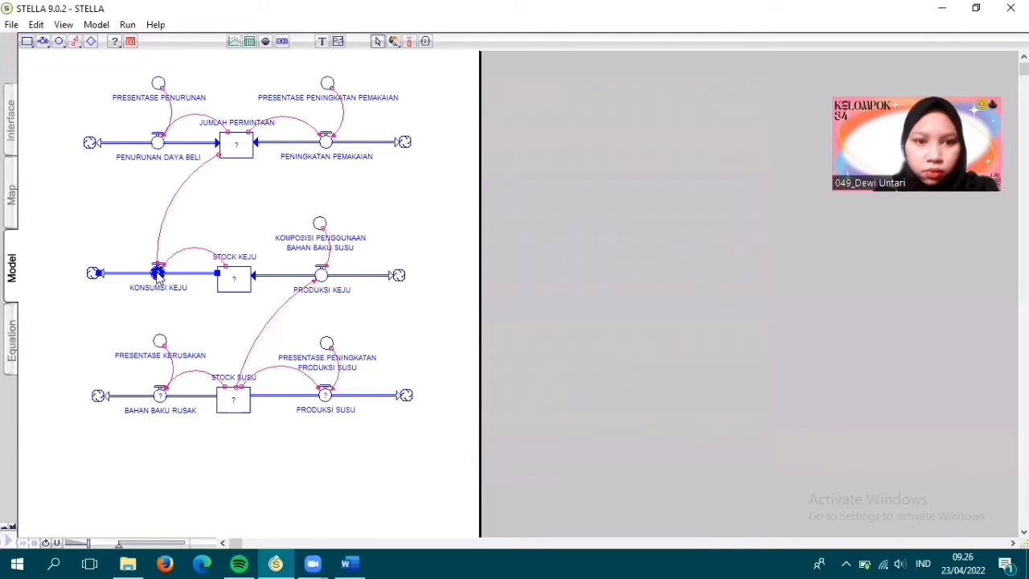
pyautogui.click(332, 194)
pyautogui.click(592, 190)
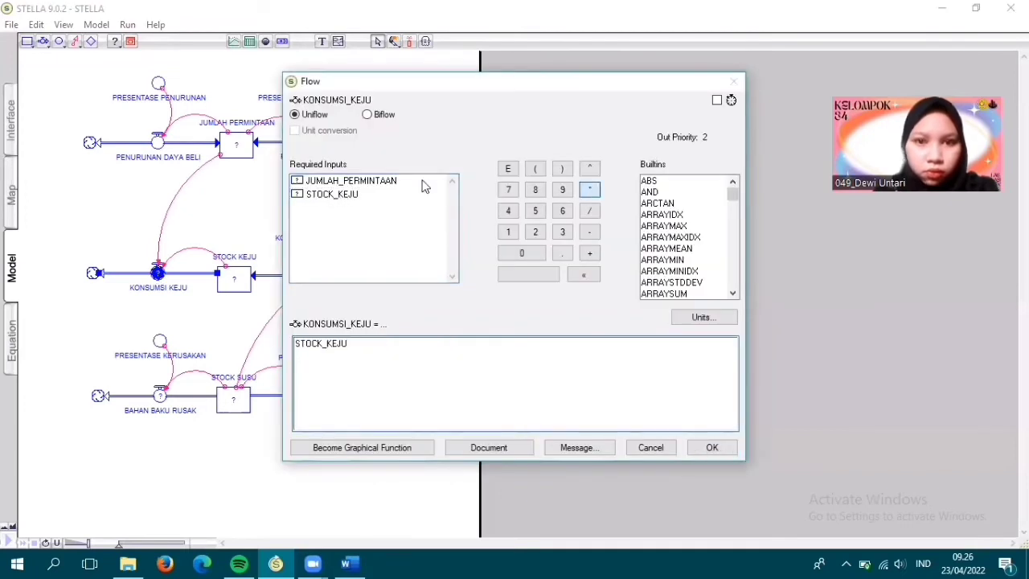
pyautogui.click(424, 182)
pyautogui.click(711, 448)
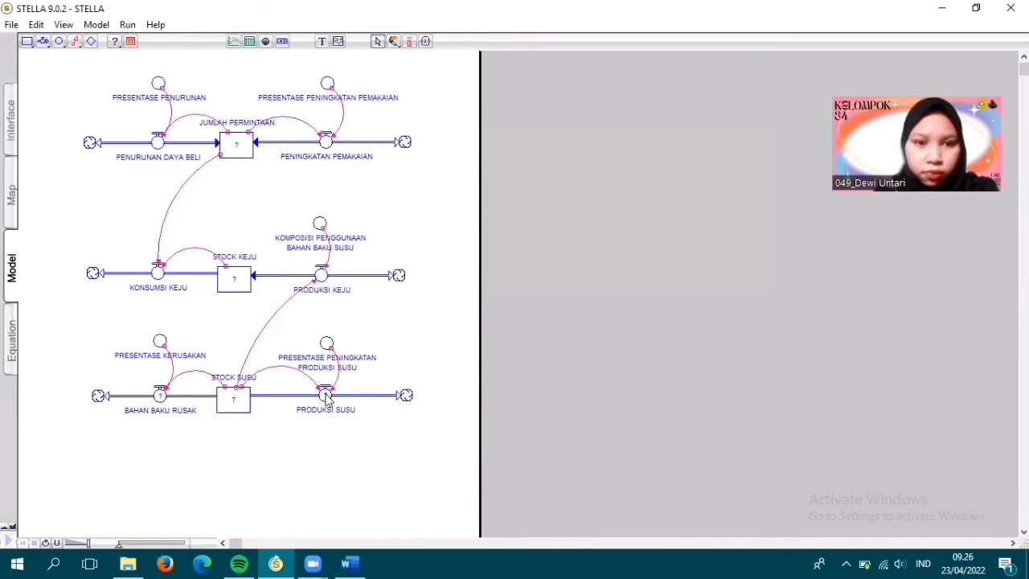
# - Define the PRODUKSI SUSU flow as PRESENTASE_PENINGKATAN_PRODUKSI_SUSU*STOCK_SUSU, keeping it a uniflow
pyautogui.doubleClick(326, 397)
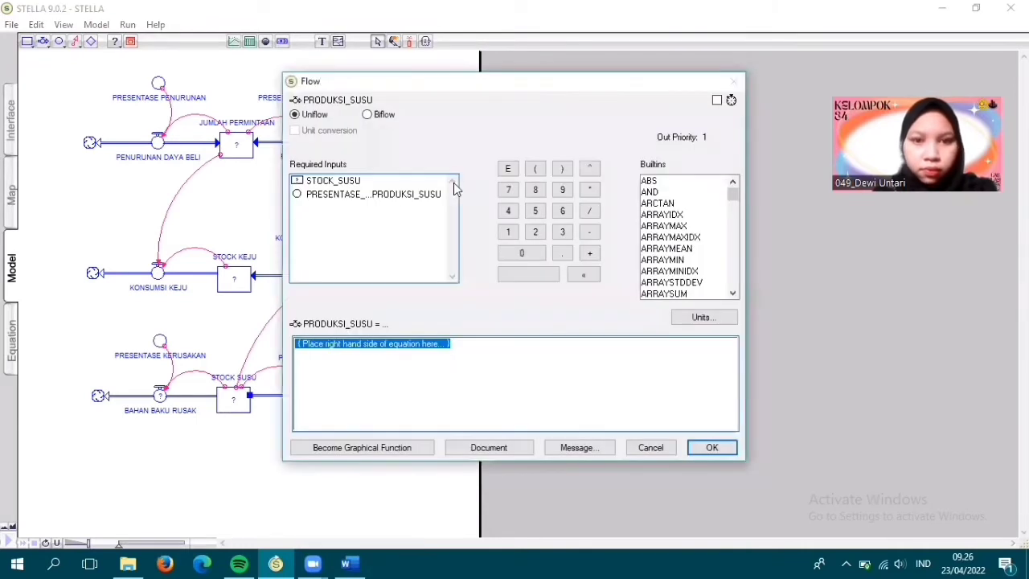
pyautogui.click(378, 193)
pyautogui.click(589, 189)
pyautogui.click(370, 181)
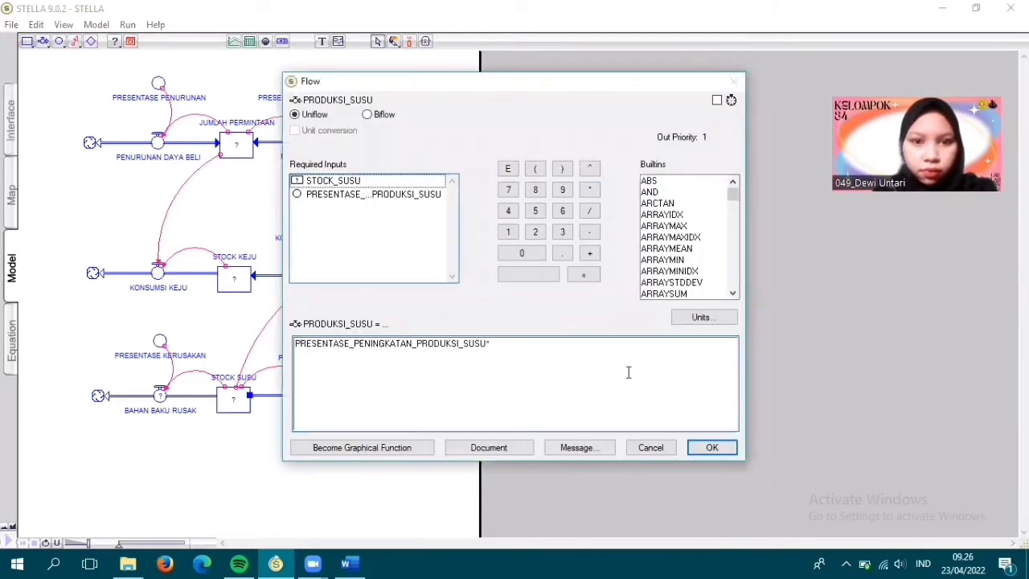
pyautogui.click(712, 447)
# - Define the BAHAN BAKU RUSAK flow as PRESENTASE_KERUSAKAN*STOCK_SUSU, keeping it a uniflow
pyautogui.doubleClick(160, 395)
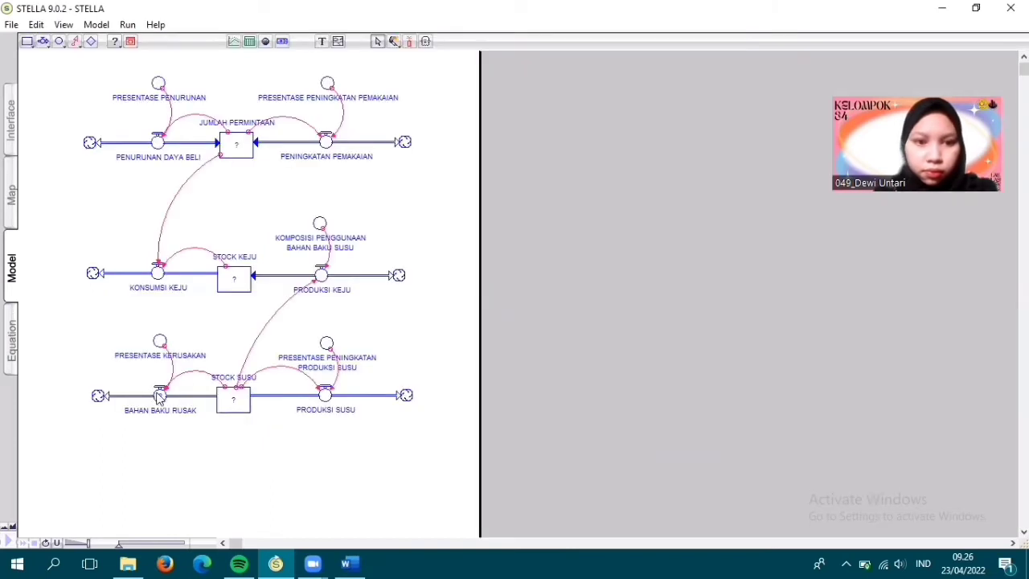
pyautogui.click(384, 194)
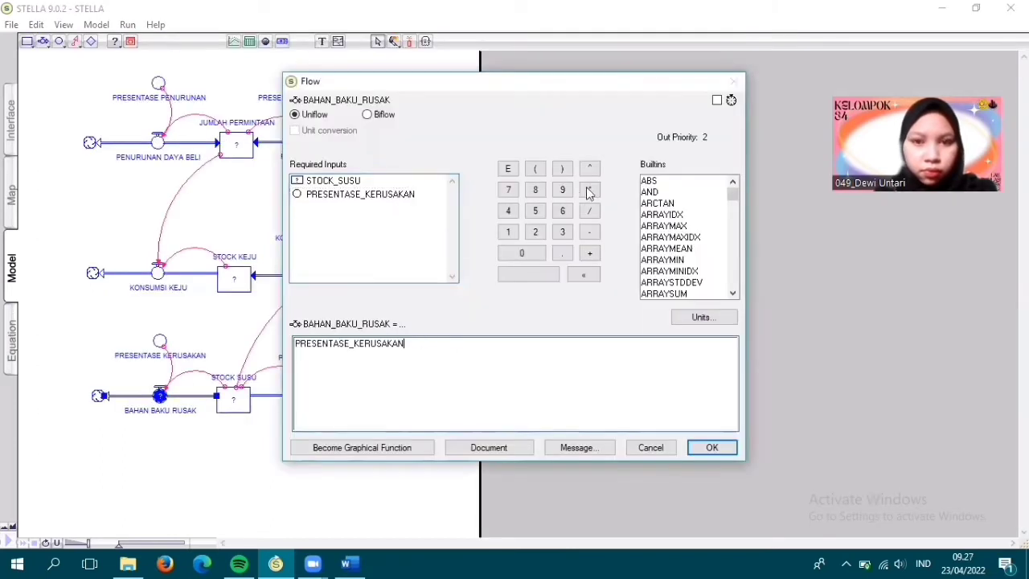
pyautogui.click(589, 189)
pyautogui.click(378, 181)
pyautogui.click(712, 447)
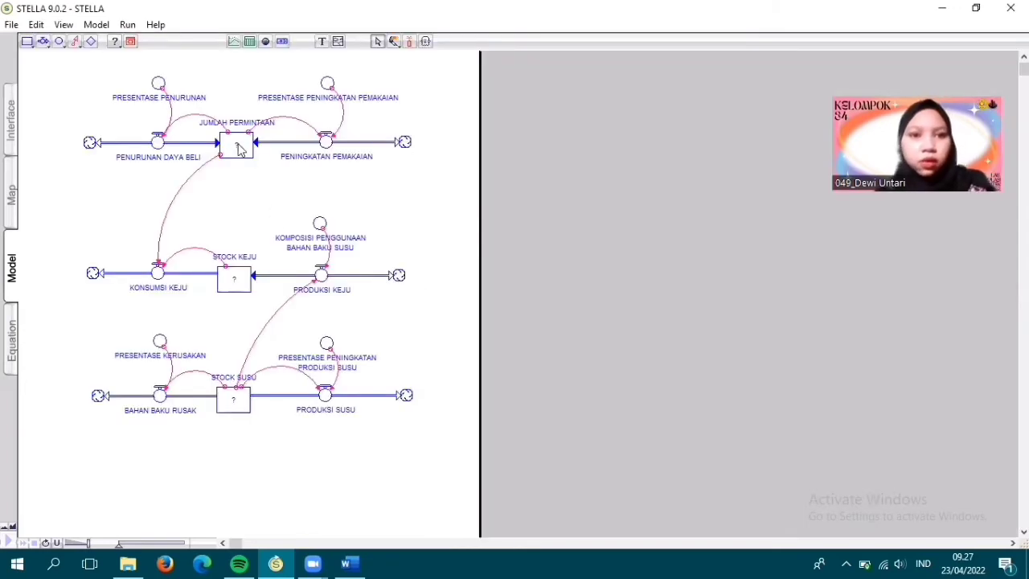
# - Set the initial value of the JUMLAH PERMINTAAN stock to 4000
pyautogui.doubleClick(238, 150)
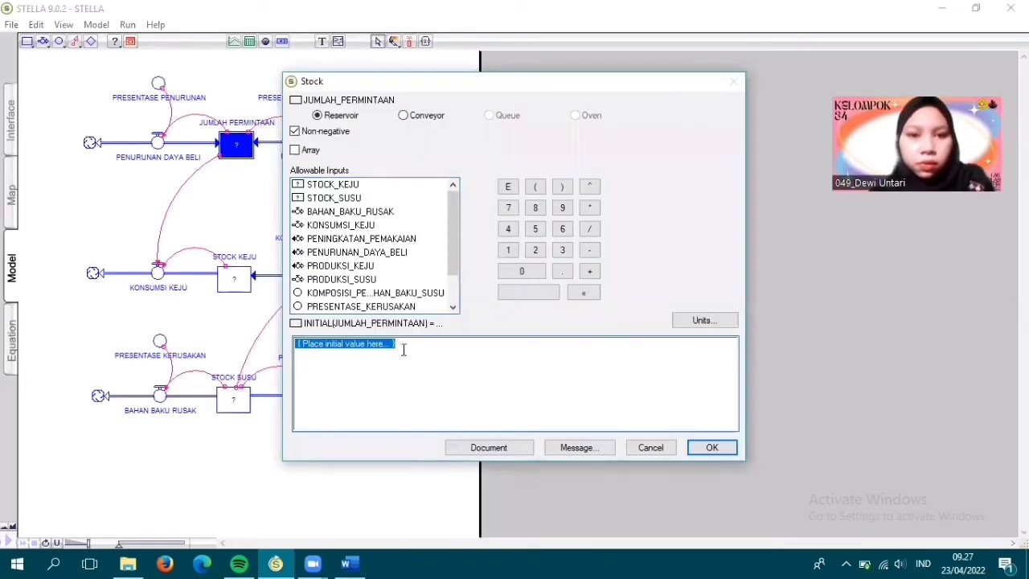
pyautogui.write('1000')
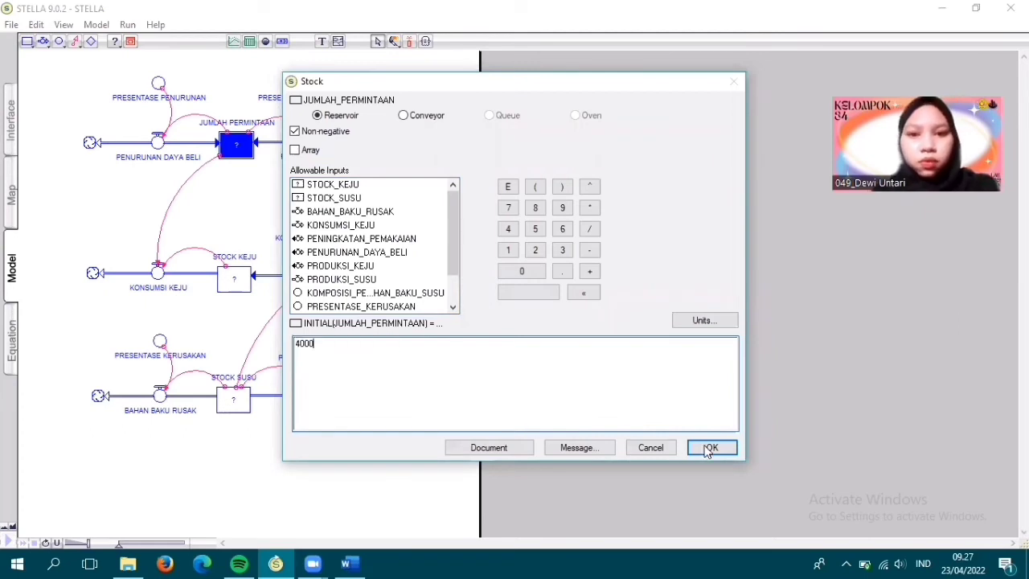
pyautogui.click(711, 447)
# - Set the initial value of the STOCK SUSU stock to 8000
pyautogui.click(236, 405)
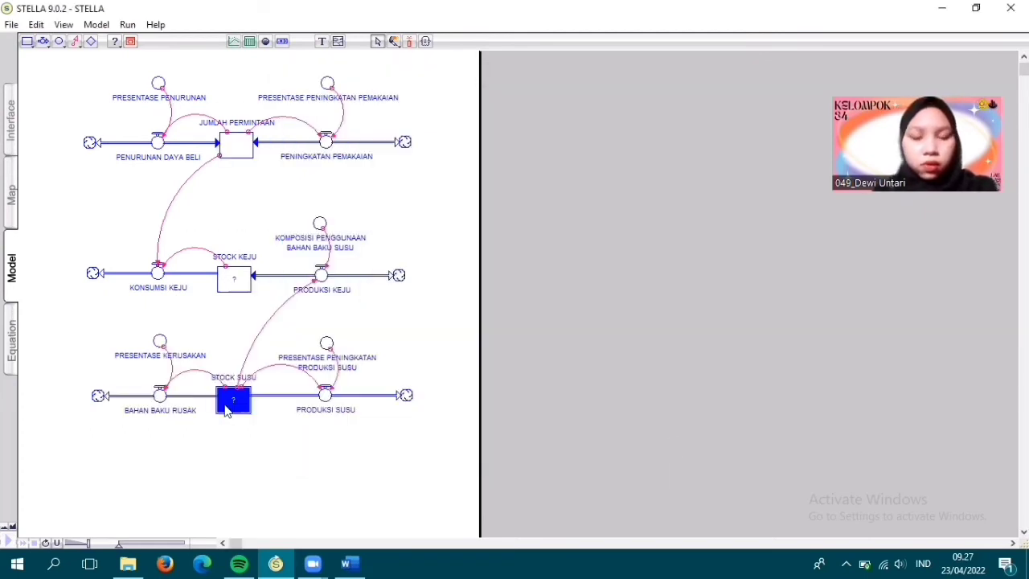
pyautogui.doubleClick(237, 404)
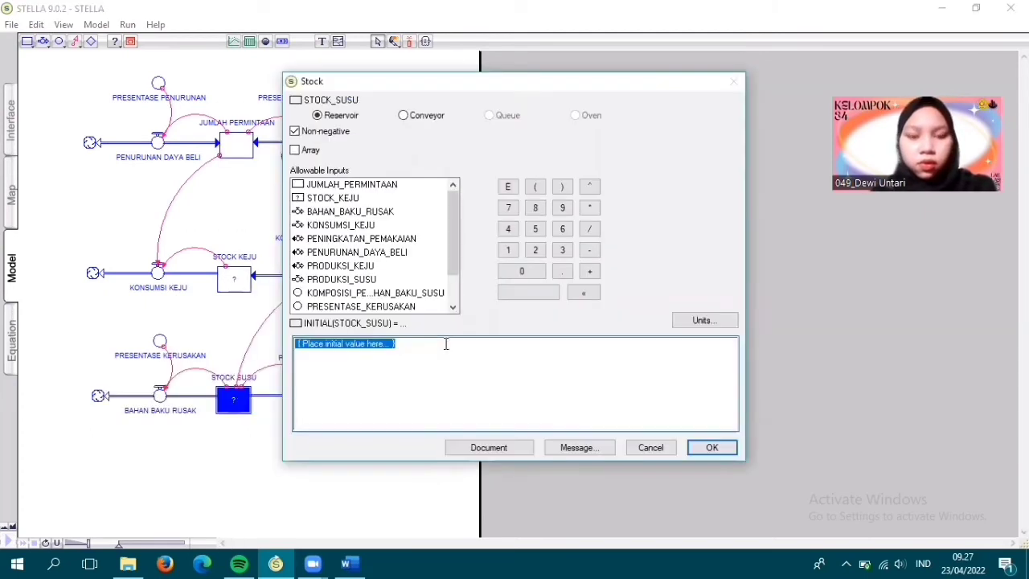
pyautogui.write('8000')
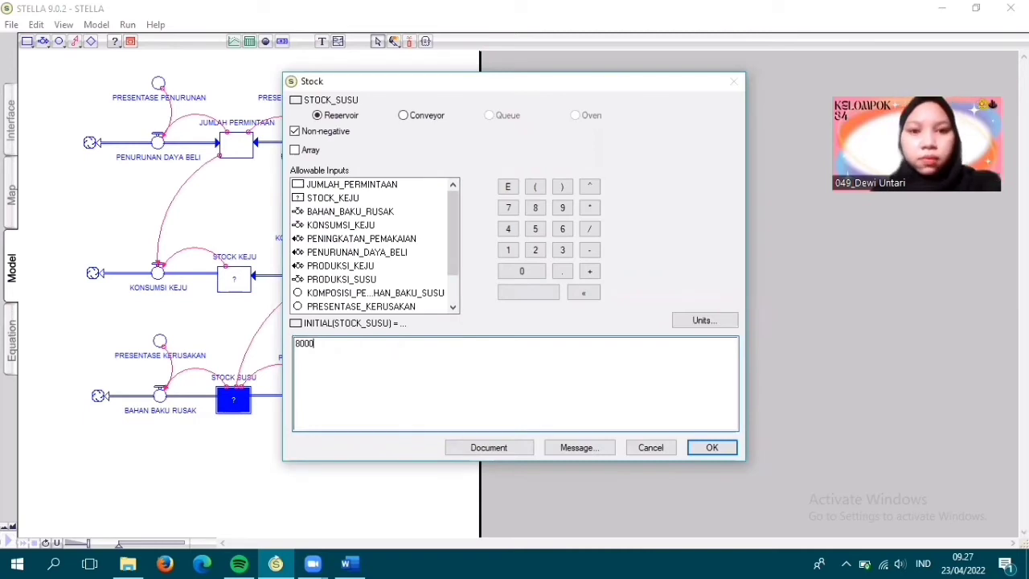
pyautogui.click(708, 448)
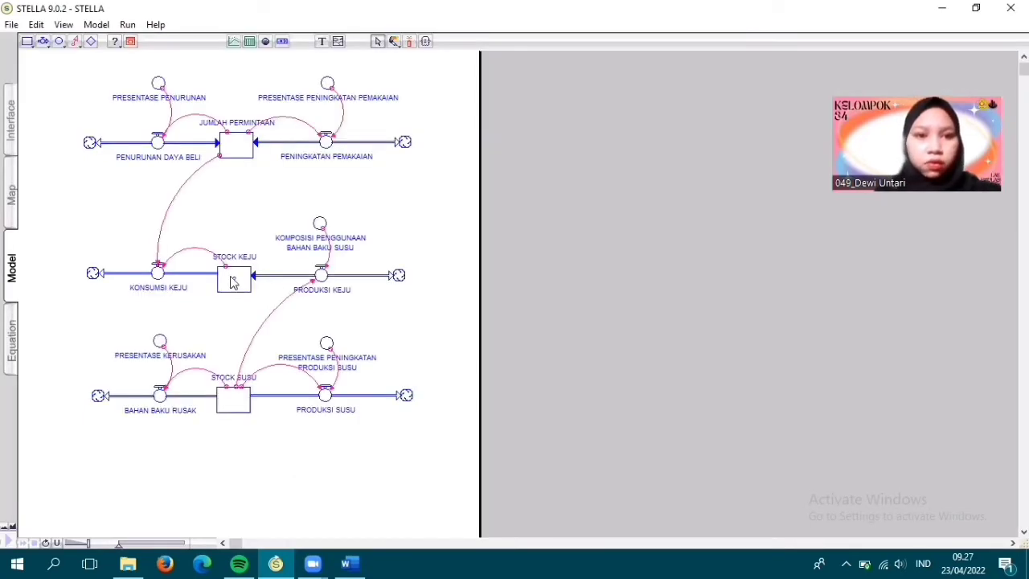
# - Set the initial value of the STOCK KEJU stock to PRODUKSI_KEJU
pyautogui.doubleClick(232, 283)
pyautogui.click(323, 267)
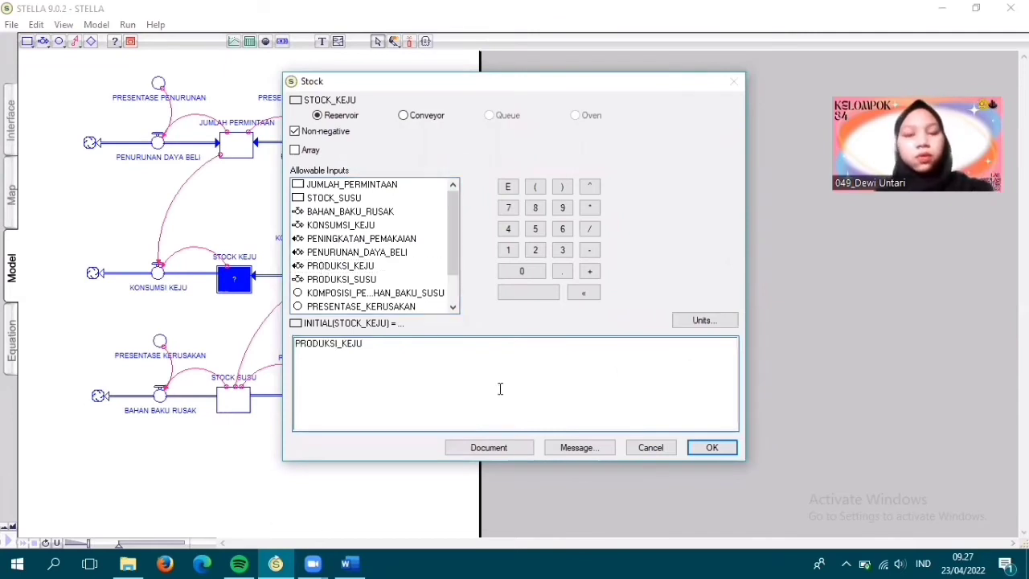
pyautogui.click(711, 450)
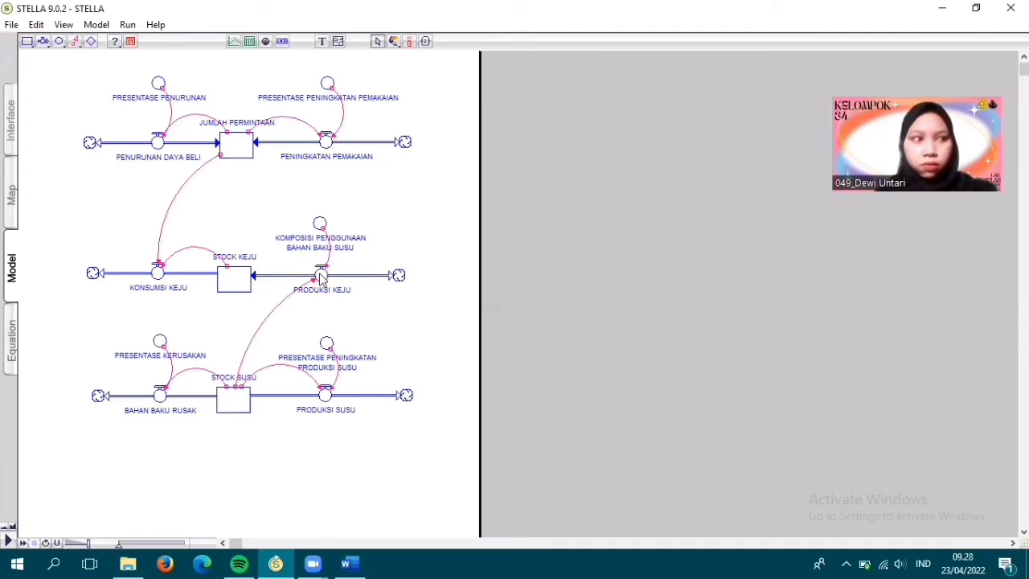
# - Change the PRODUKSI SUSU flow from a uniflow to a biflow, keeping its equation
pyautogui.moveTo(320, 274)
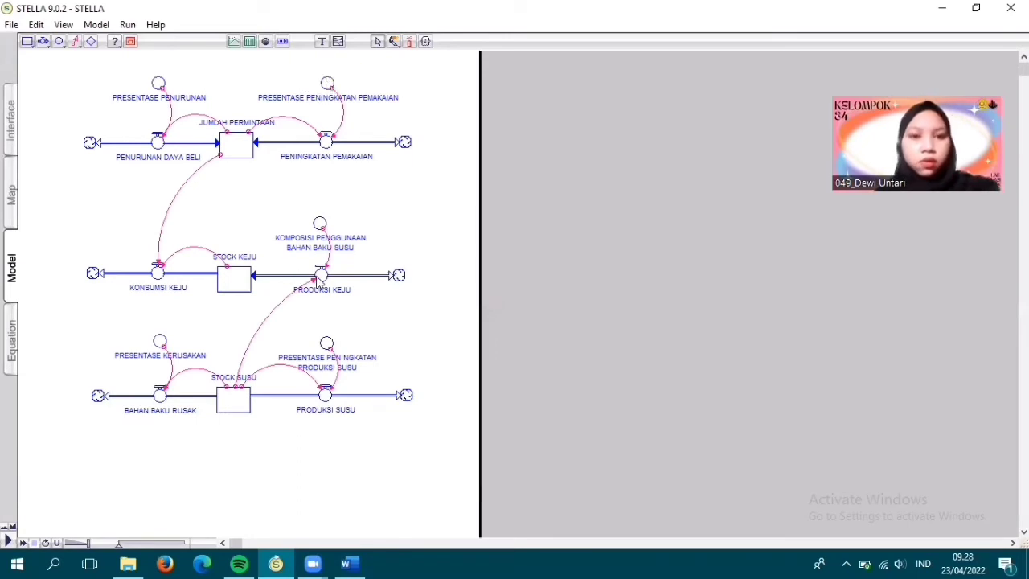
pyautogui.doubleClick(326, 393)
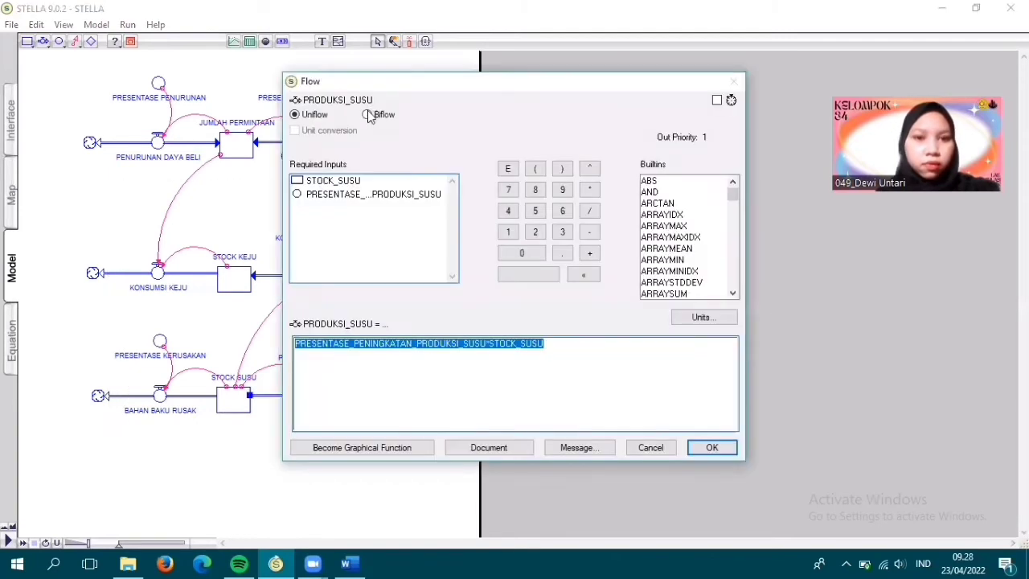
pyautogui.click(368, 115)
pyautogui.click(712, 446)
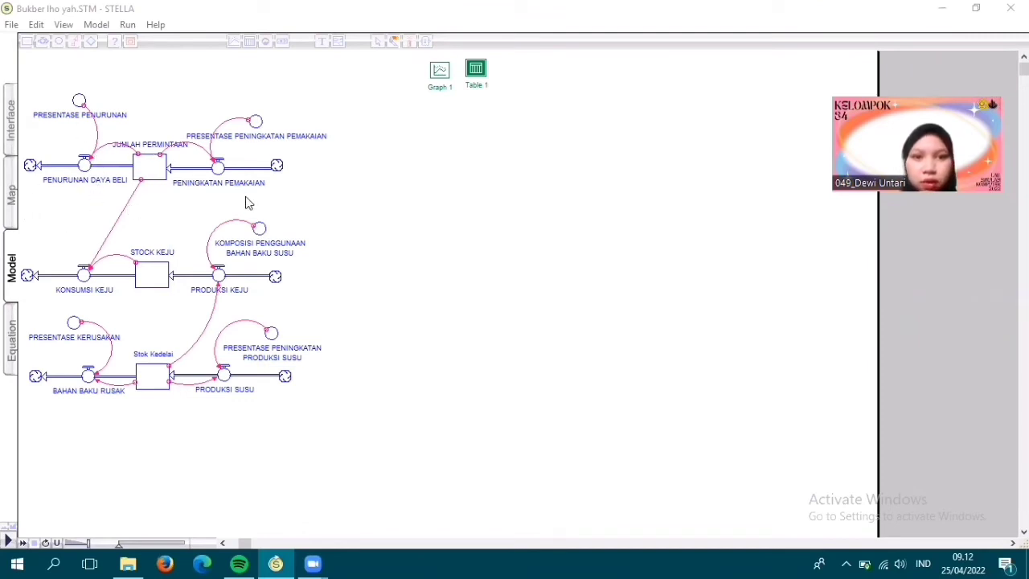
# - Add a Graph Pad in the empty area beside the model and move its window closer to the diagram
pyautogui.click(369, 304)
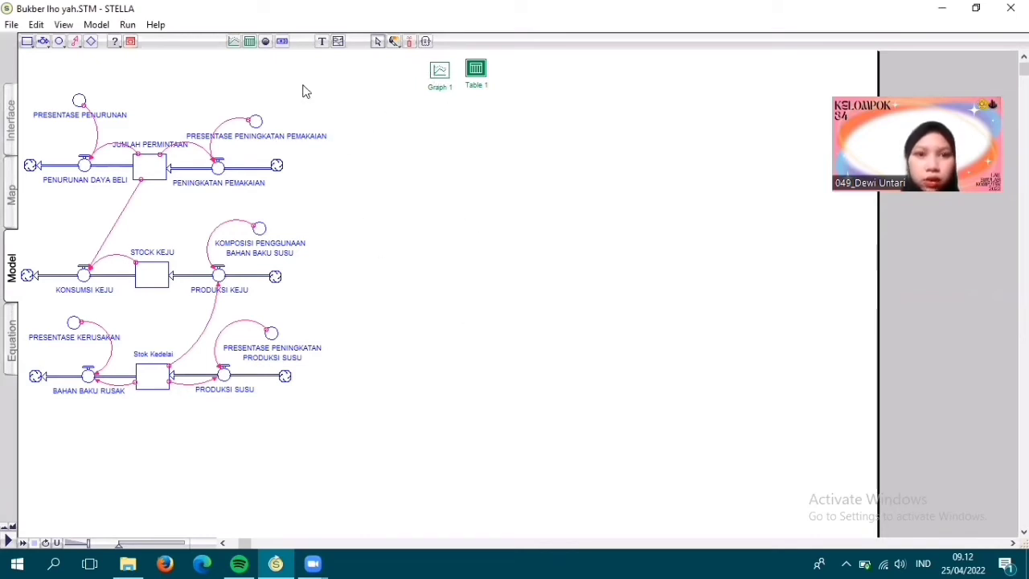
pyautogui.click(233, 42)
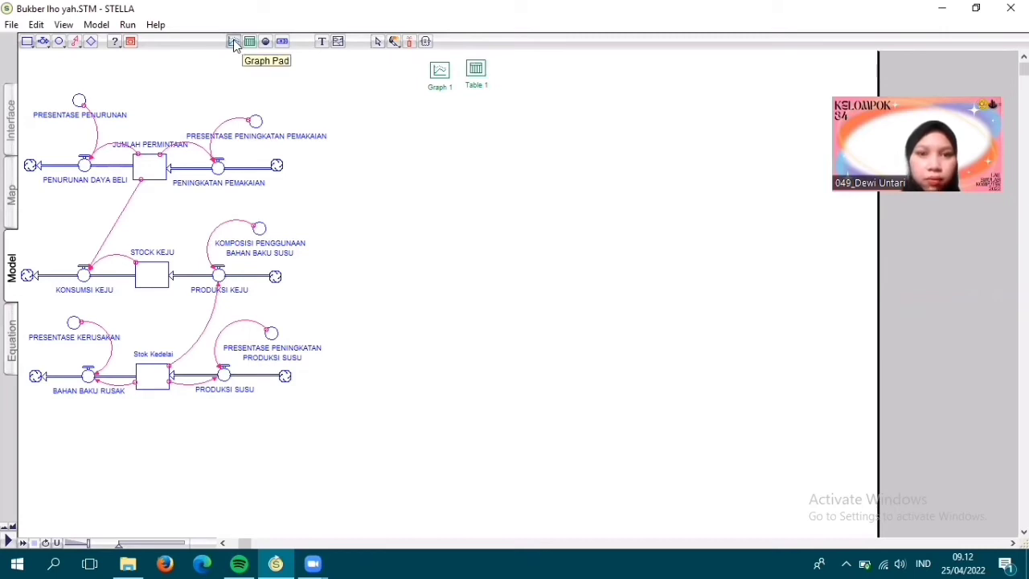
pyautogui.click(498, 221)
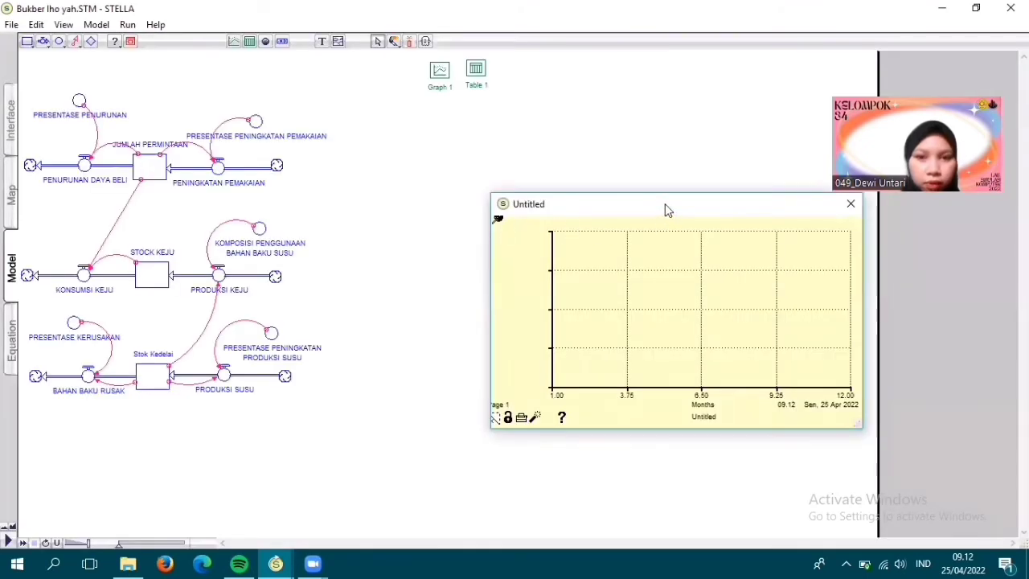
pyautogui.moveTo(665, 209); pyautogui.dragTo(586, 143)
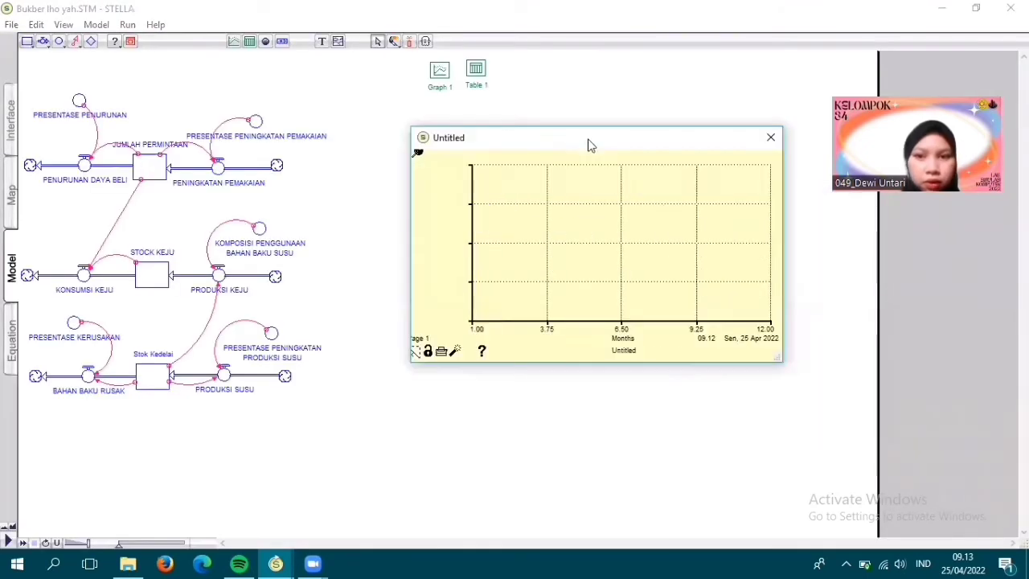
# - Plot JUMLAH_PERMINTAAN, STOCK_KEJU, Stok_Kedelai, PRODUKSI_KEJU and KONSUMSI_KEJU as a time series on the new graph and pin it beside the model
pyautogui.doubleClick(451, 292)
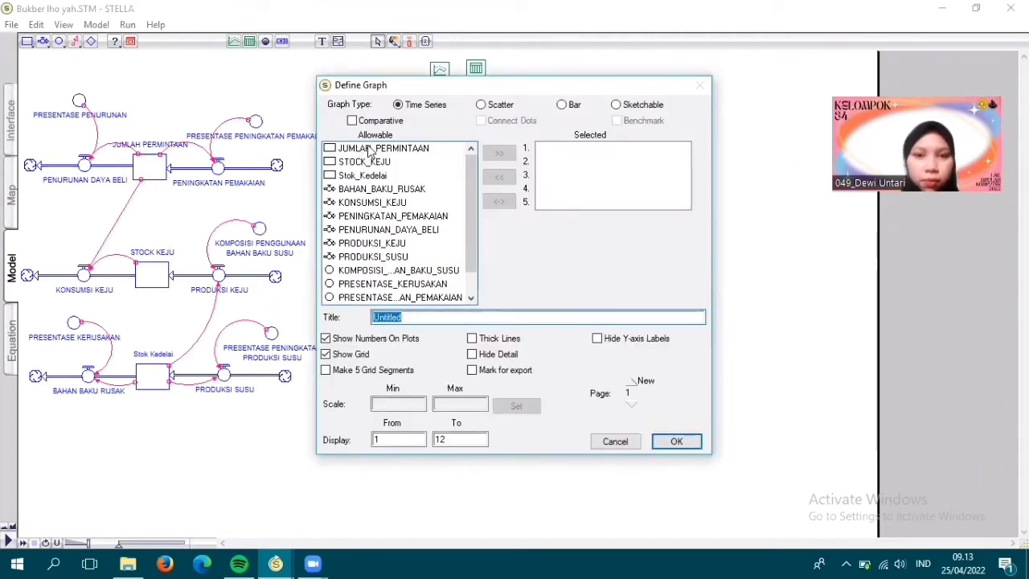
pyautogui.click(370, 149)
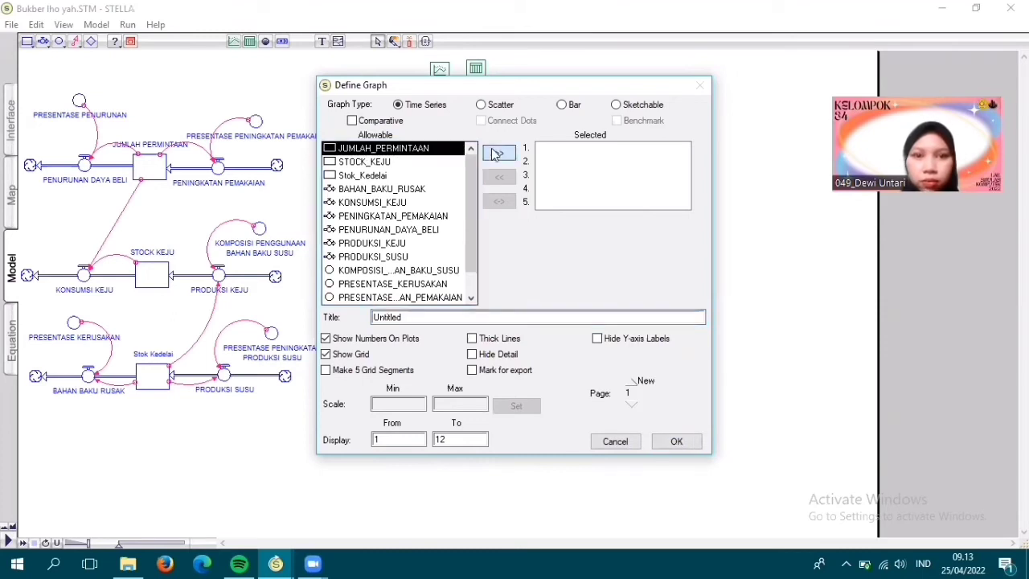
pyautogui.click(368, 166)
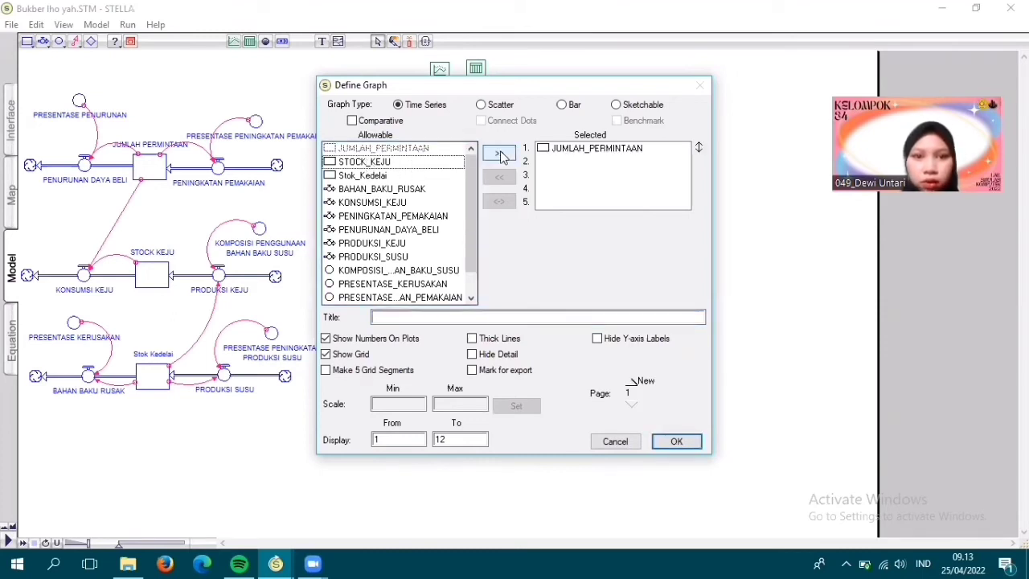
pyautogui.click(502, 154)
pyautogui.click(374, 176)
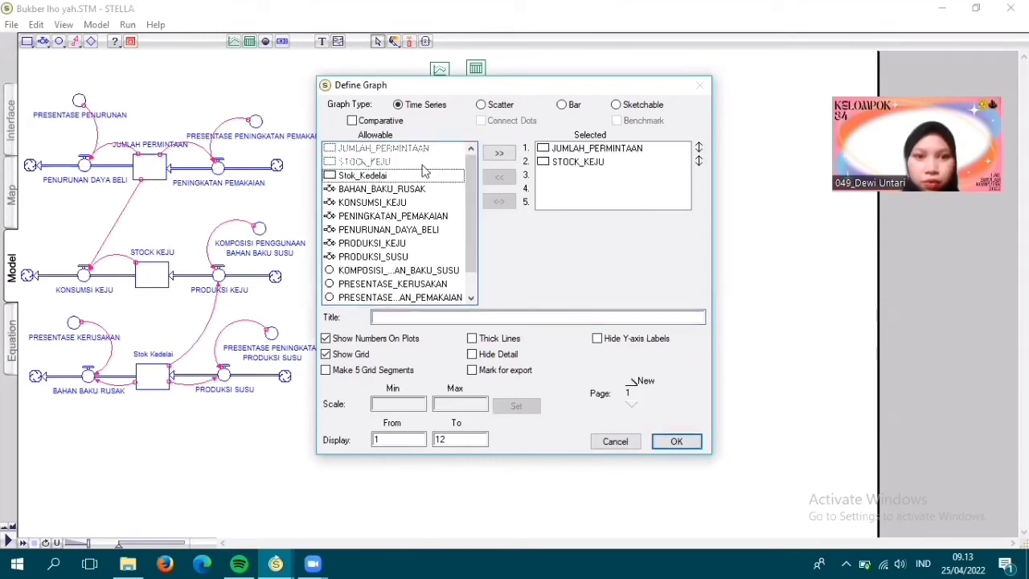
pyautogui.click(498, 157)
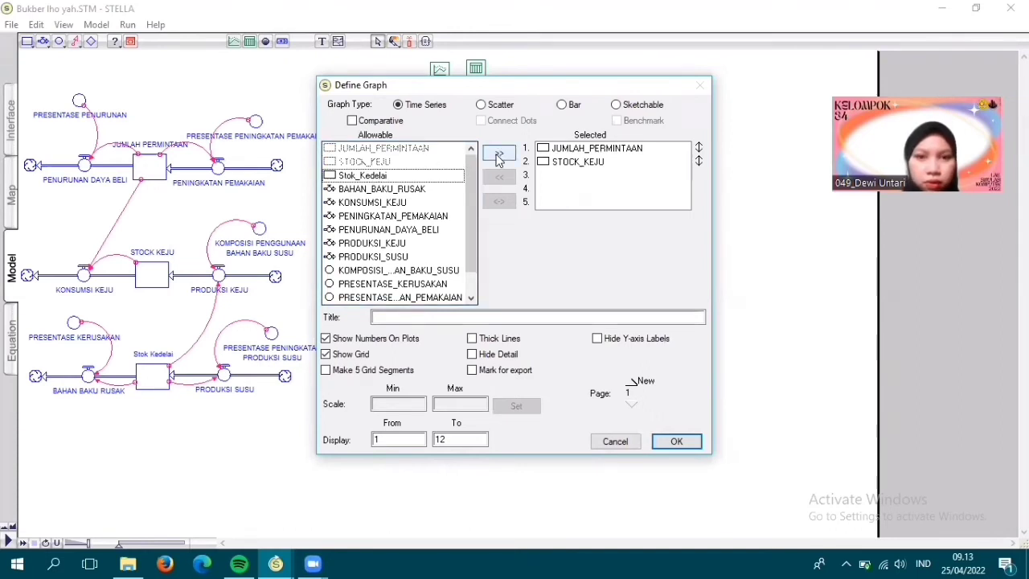
pyautogui.click(366, 243)
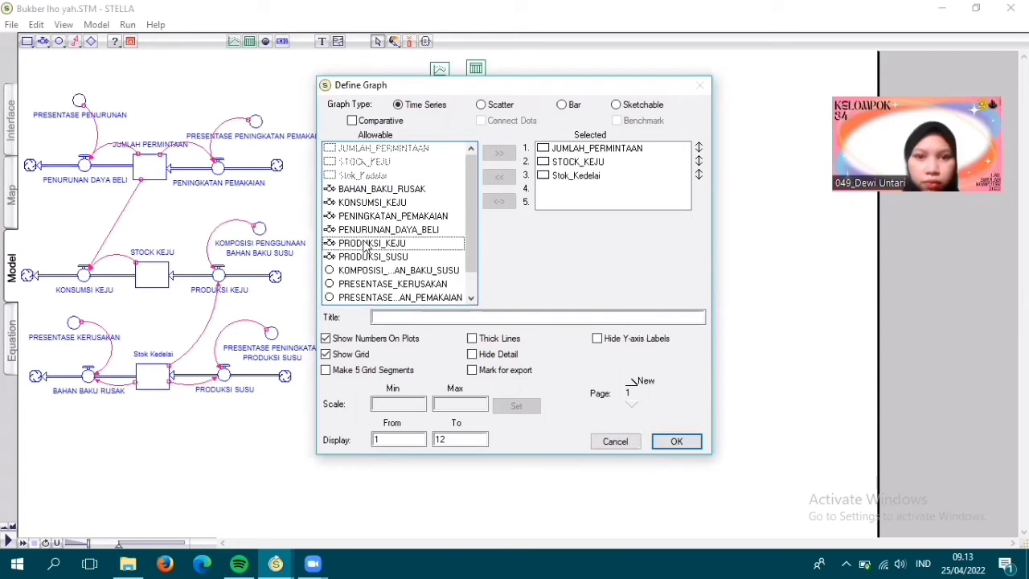
pyautogui.click(498, 153)
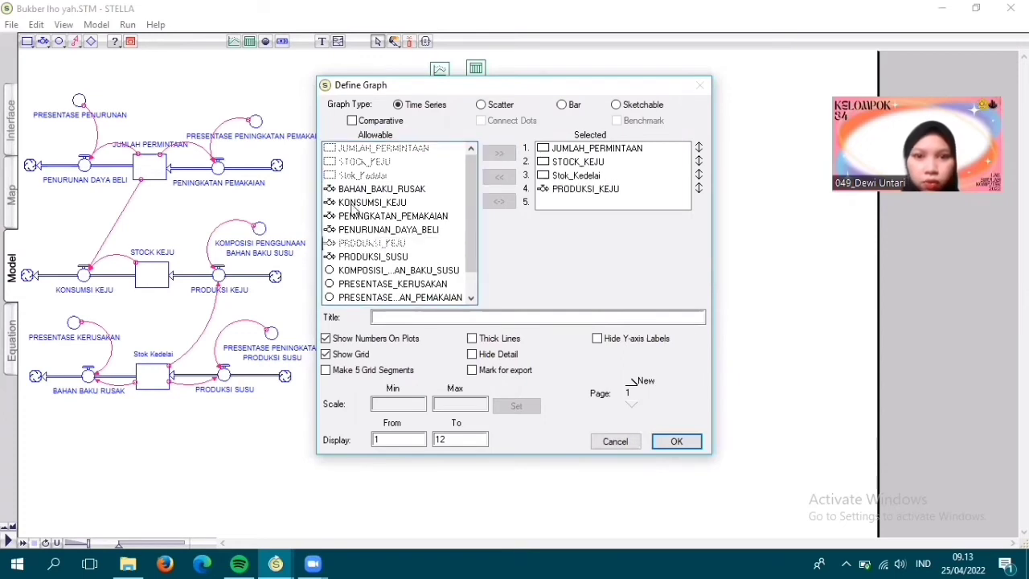
pyautogui.click(362, 203)
pyautogui.click(498, 152)
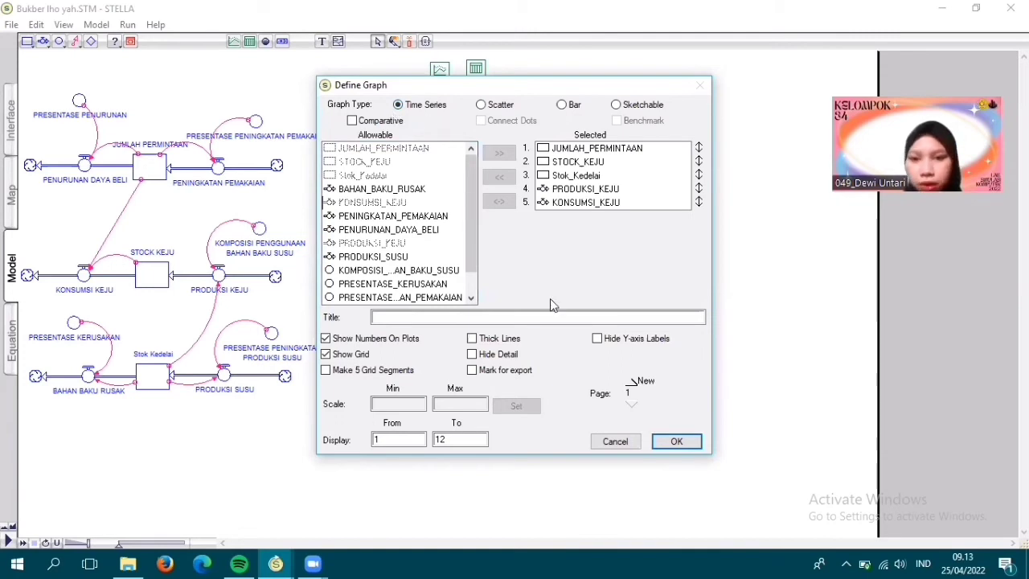
pyautogui.click(674, 442)
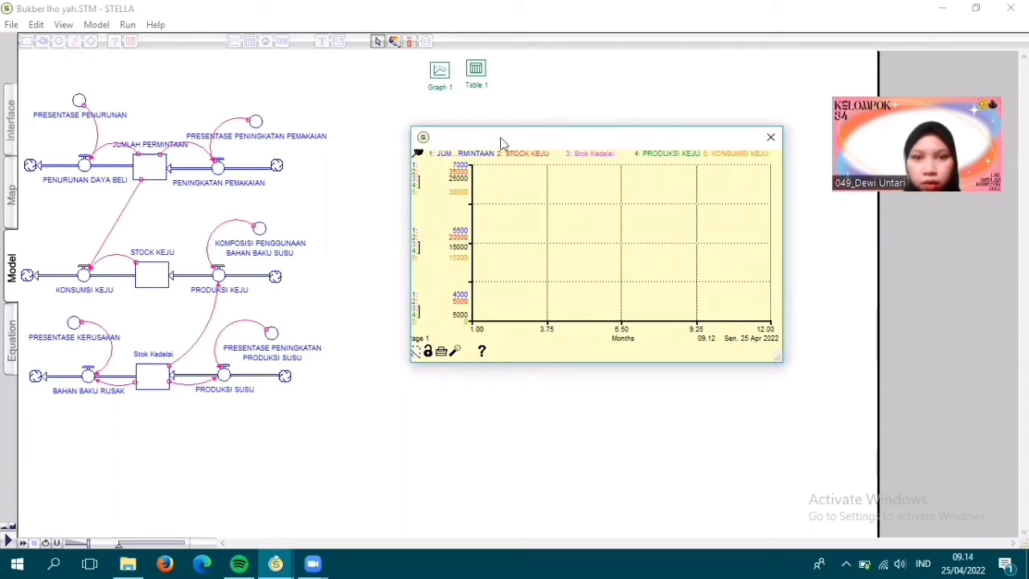
pyautogui.moveTo(499, 142); pyautogui.dragTo(518, 118)
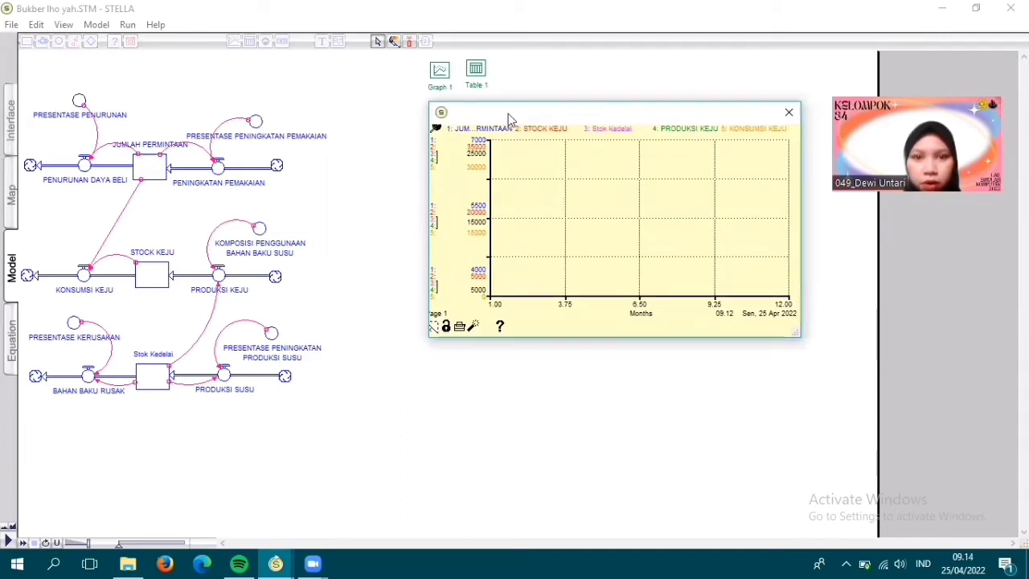
pyautogui.click(435, 128)
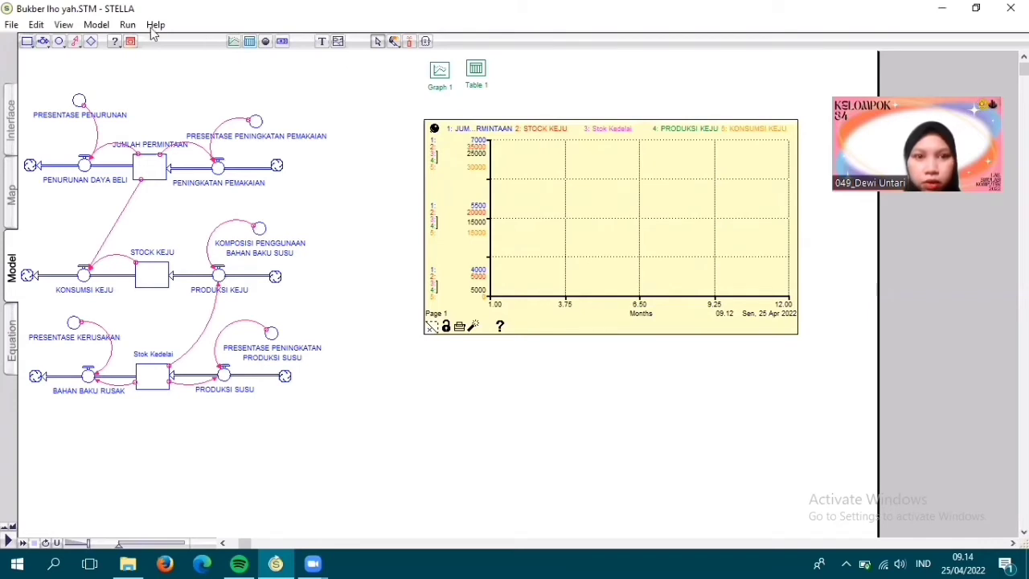
# - Accept the run specs of 1 to 12 months with DT 1.00 and Euler's Method, and run the simulation
pyautogui.click(127, 25)
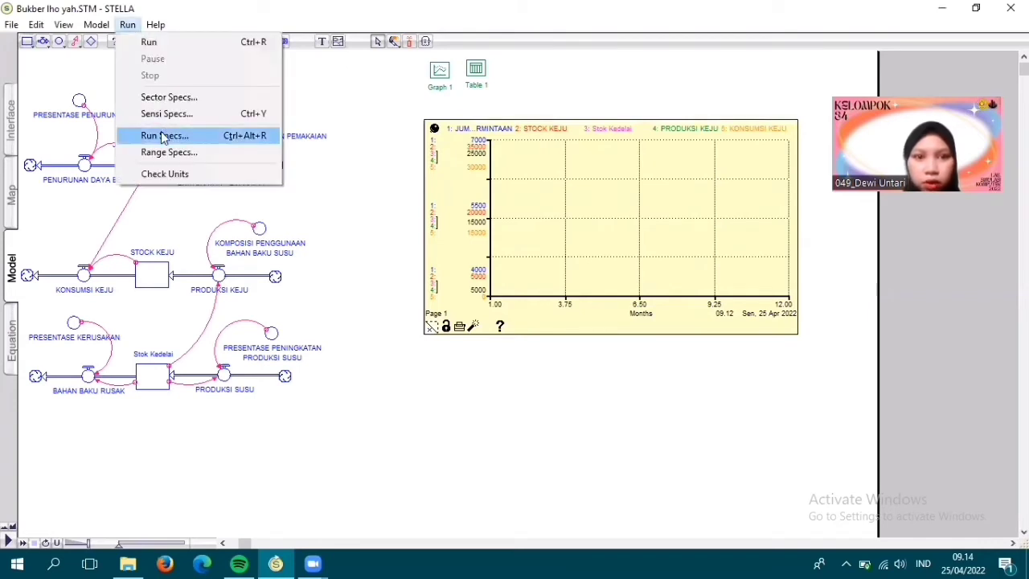
pyautogui.click(163, 136)
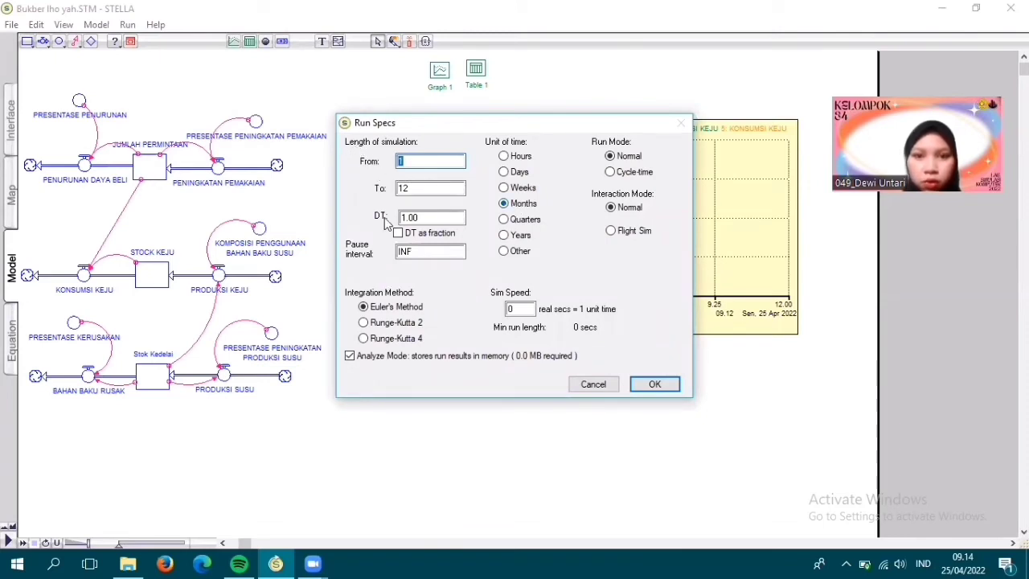
pyautogui.click(655, 384)
pyautogui.click(128, 25)
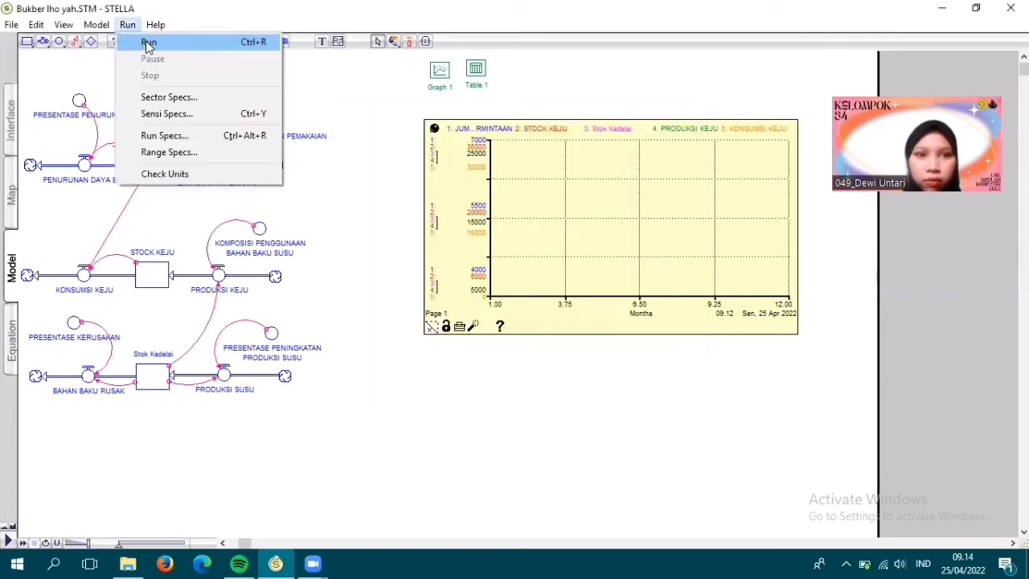
pyautogui.click(148, 44)
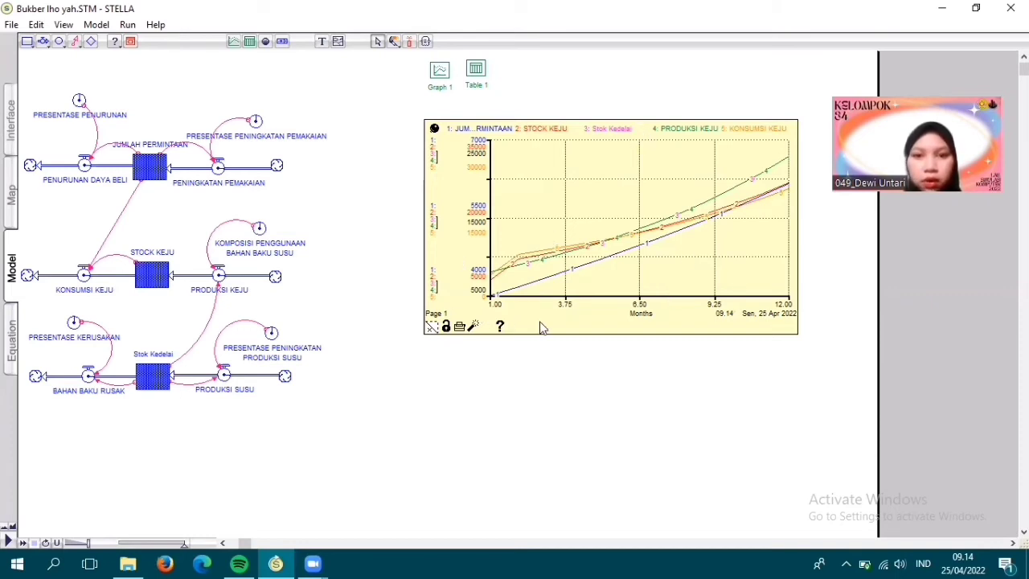
# - Add a Table Pad in the empty area below the pinned graph
pyautogui.click(250, 42)
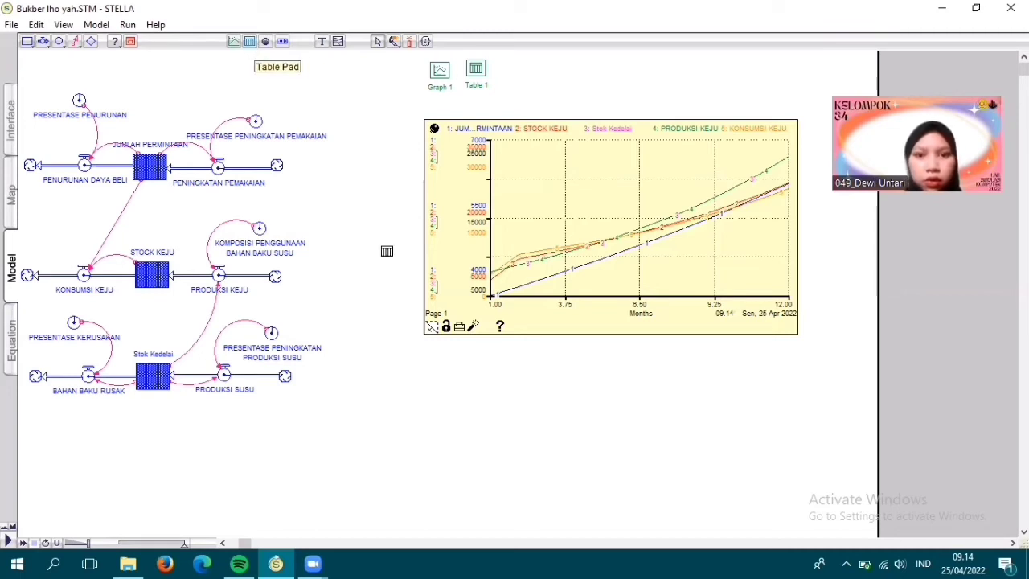
pyautogui.click(462, 375)
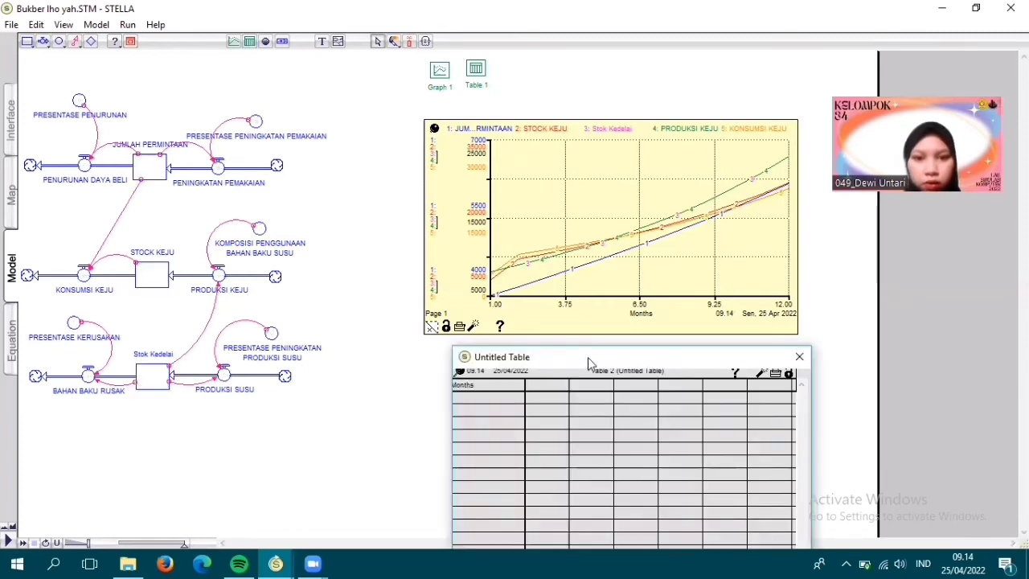
# - Align the new table's window with the graph above it and pin it in place on the model page
pyautogui.moveTo(588, 357); pyautogui.dragTo(564, 354)
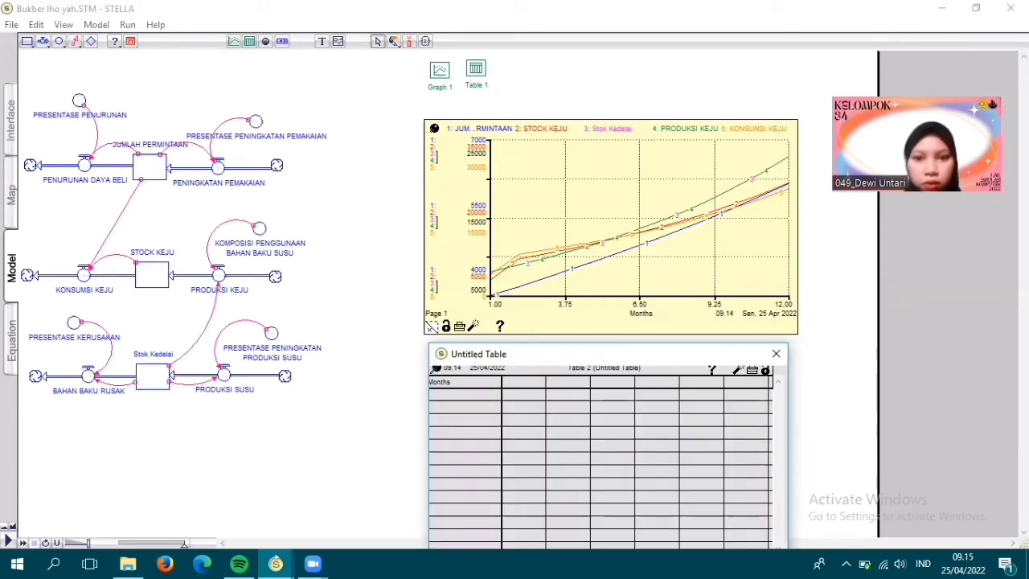
pyautogui.click(1023, 531)
pyautogui.click(1023, 531)
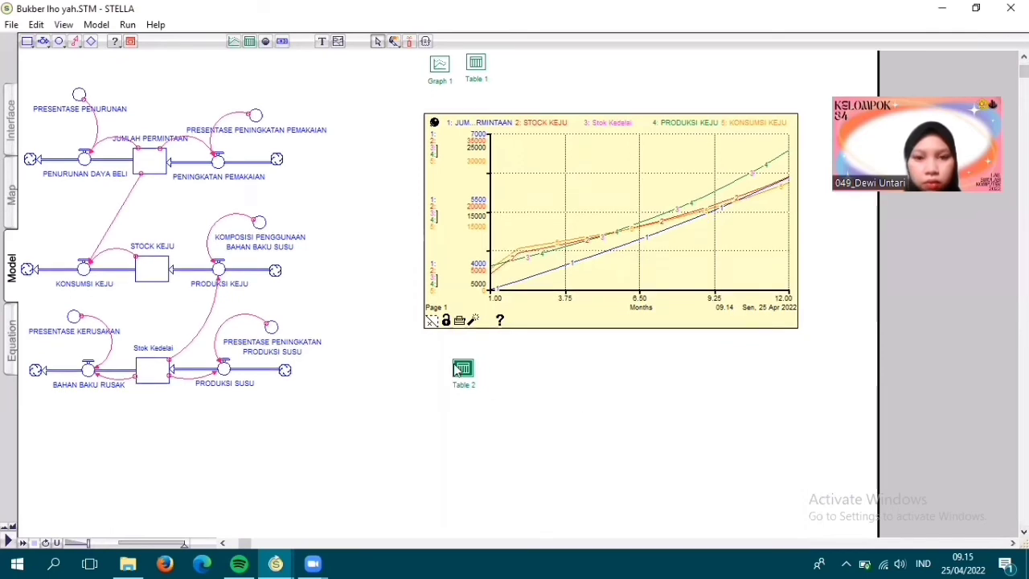
pyautogui.doubleClick(458, 367)
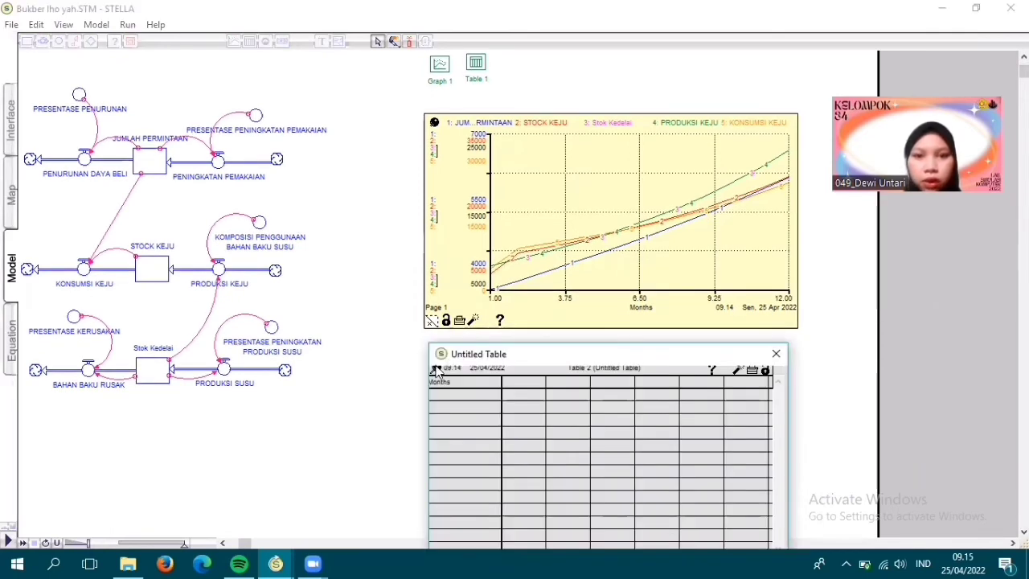
pyautogui.click(435, 369)
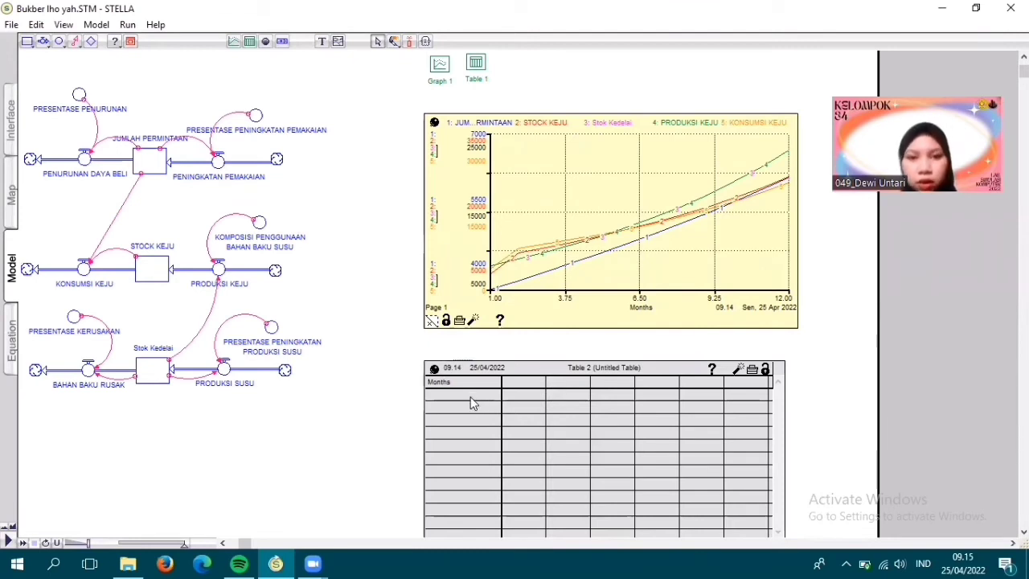
# - Define the pinned table with JUMLAH_PERMINTAAN, STOCK_KEJU, Stok_Kedelai, PRODUKSI_KEJU and KONSUMSI_KEJU as its variables
pyautogui.doubleClick(470, 396)
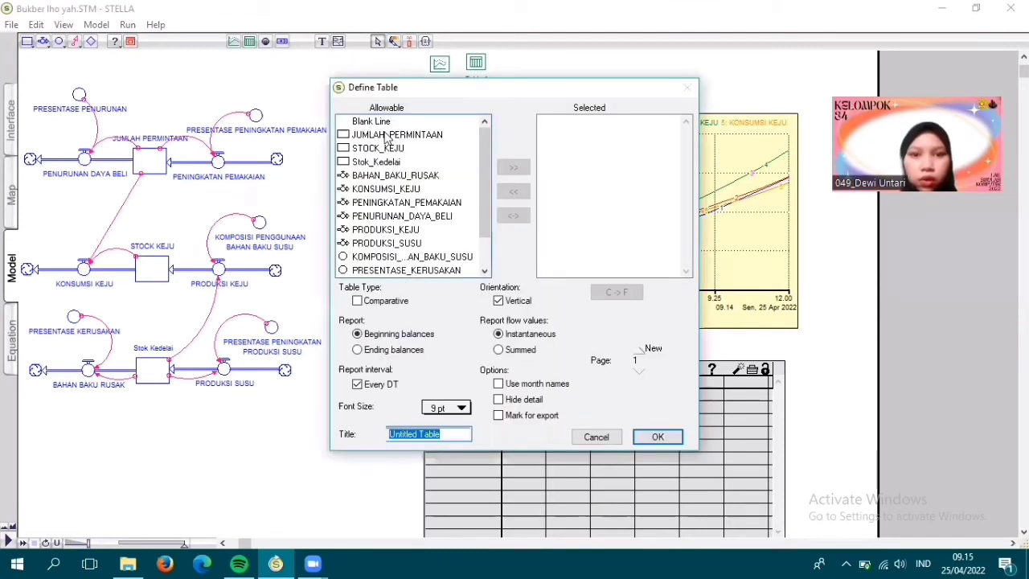
pyautogui.click(412, 135)
pyautogui.click(514, 168)
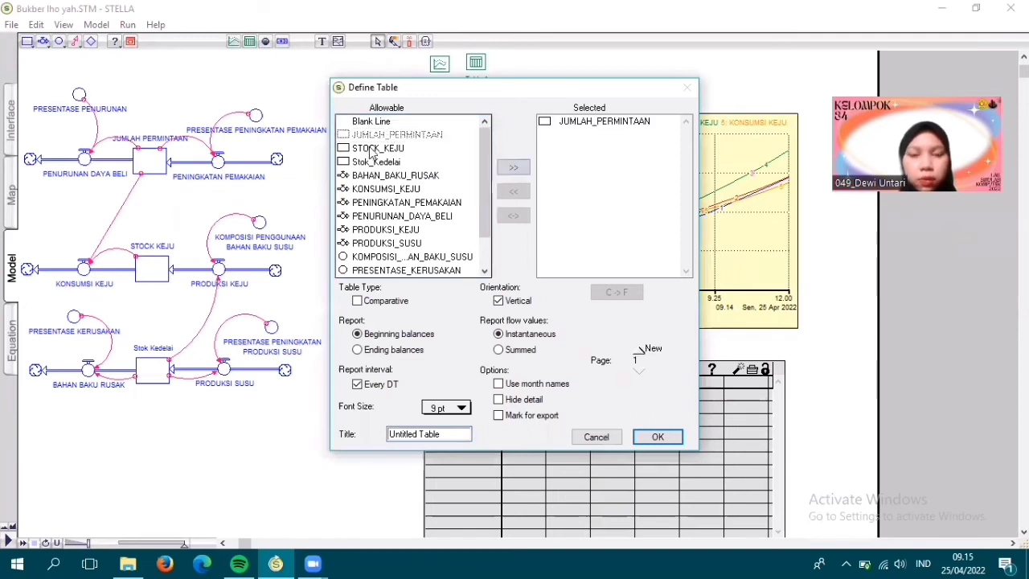
pyautogui.click(395, 150)
pyautogui.click(514, 167)
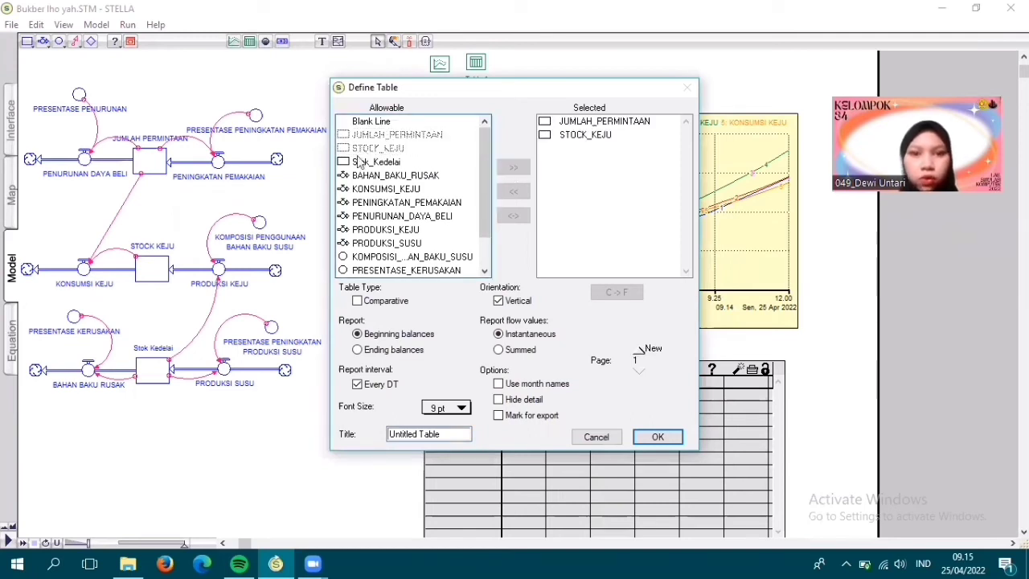
pyautogui.click(359, 161)
pyautogui.click(510, 168)
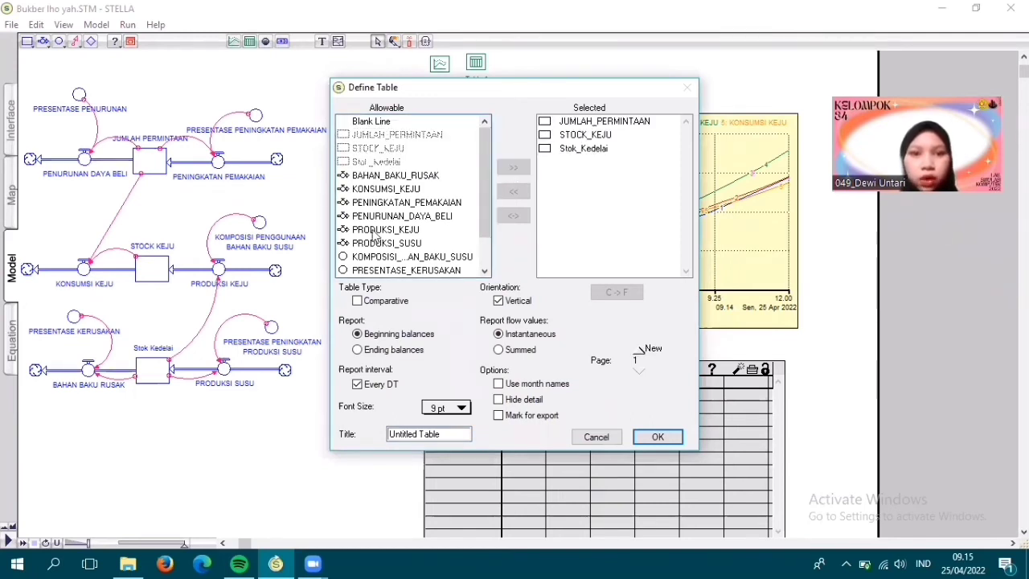
pyautogui.click(508, 172)
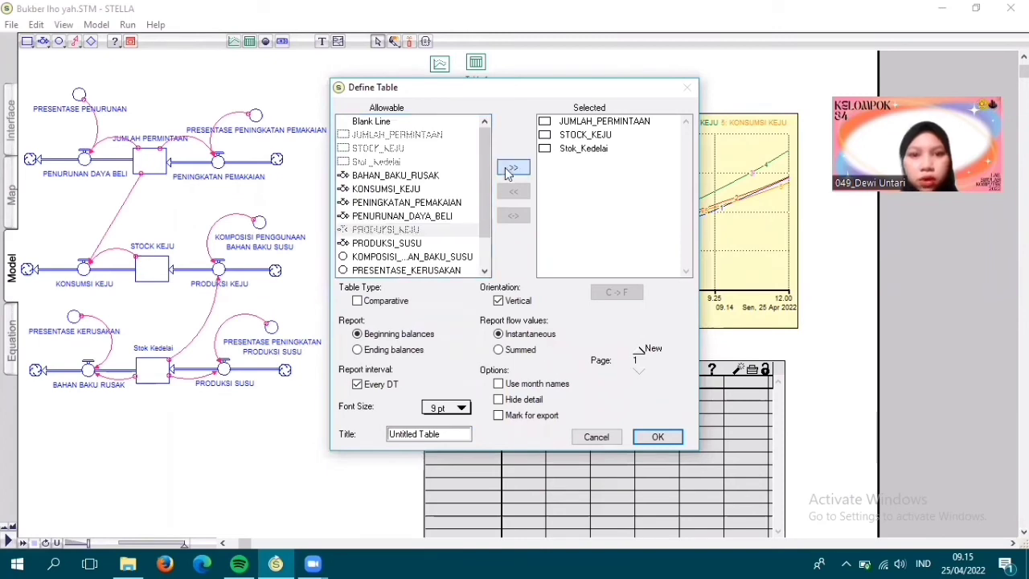
pyautogui.click(363, 190)
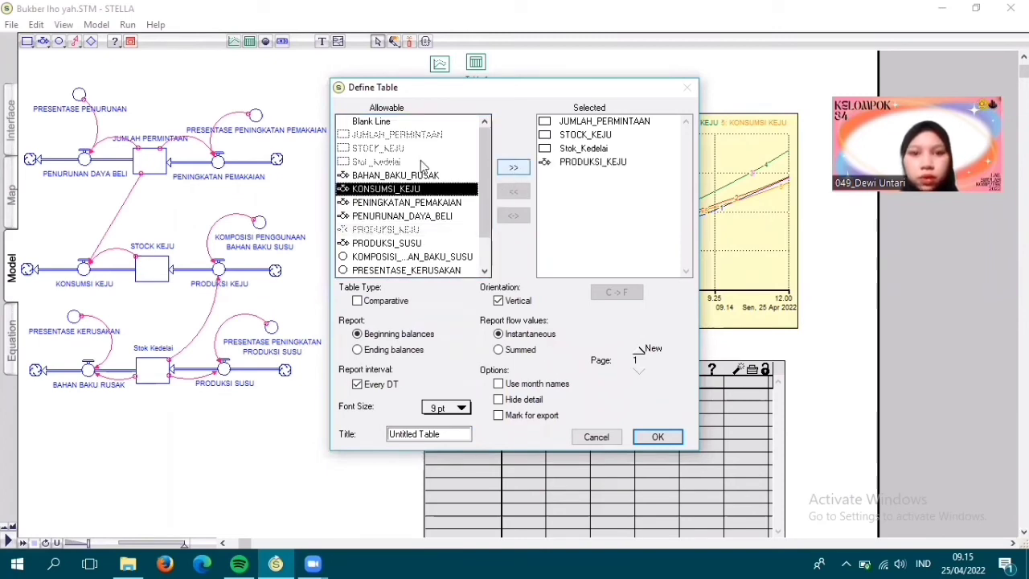
pyautogui.click(513, 167)
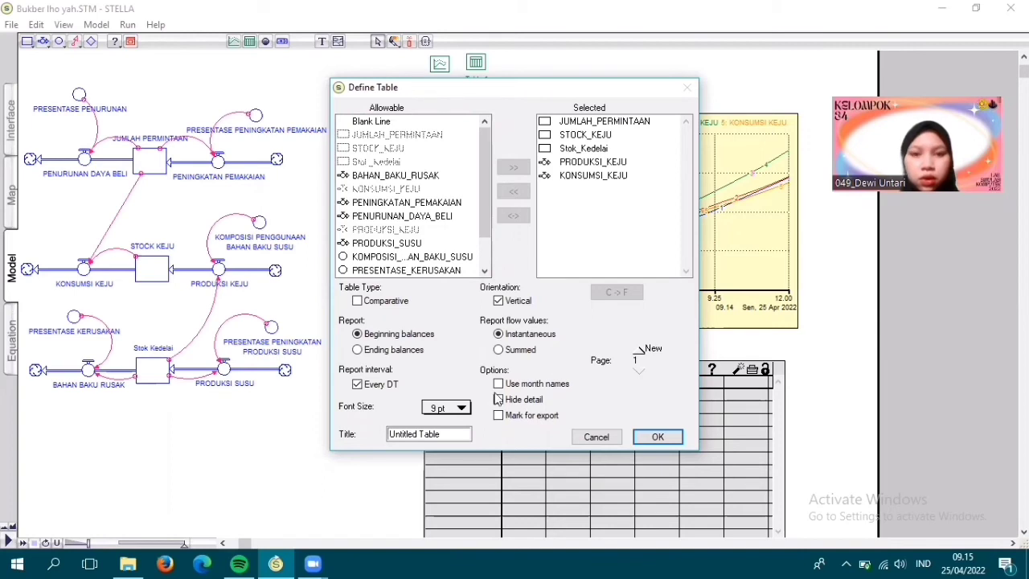
pyautogui.click(653, 437)
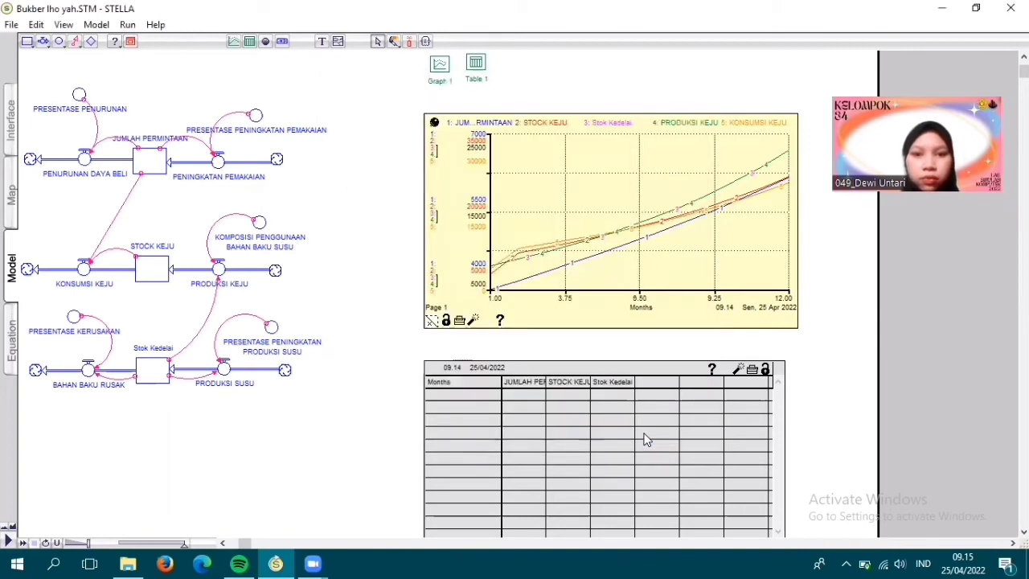
# - Rerun the simulation over 1 to 12 months with DT 1.00 and Euler's Method to fill the table, and review its monthly rows
pyautogui.click(127, 25)
pyautogui.click(156, 136)
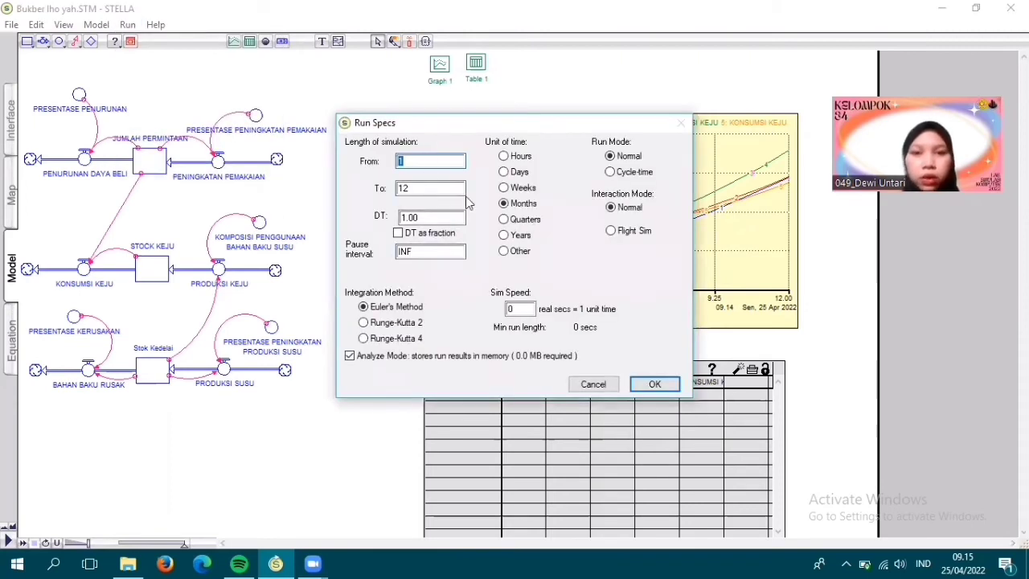
pyautogui.click(654, 384)
pyautogui.click(128, 25)
pyautogui.click(147, 40)
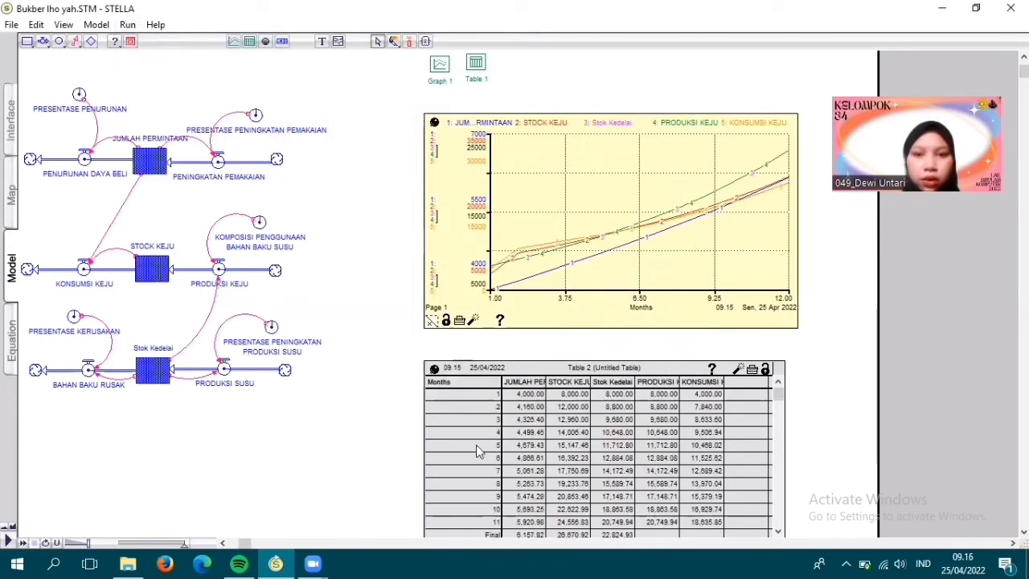
pyautogui.click(1023, 531)
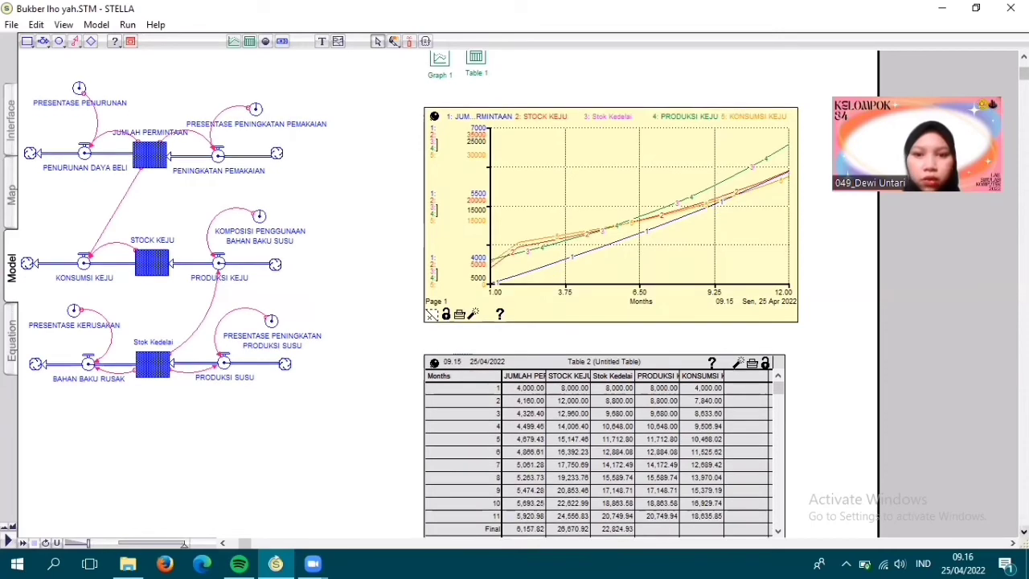
pyautogui.click(1023, 531)
pyautogui.scroll(-1, 430, 534)
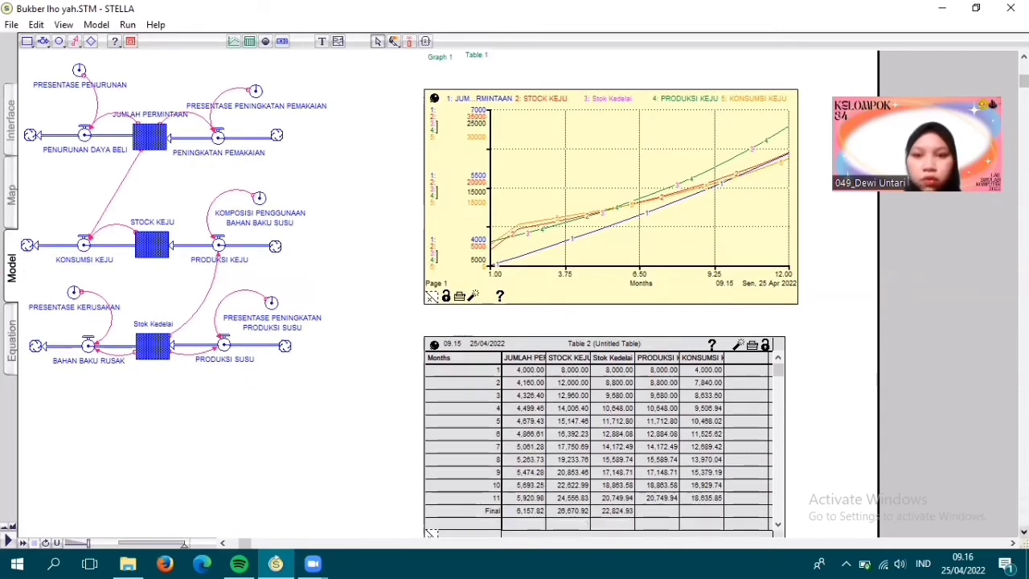
pyautogui.scroll(-2, 778, 458)
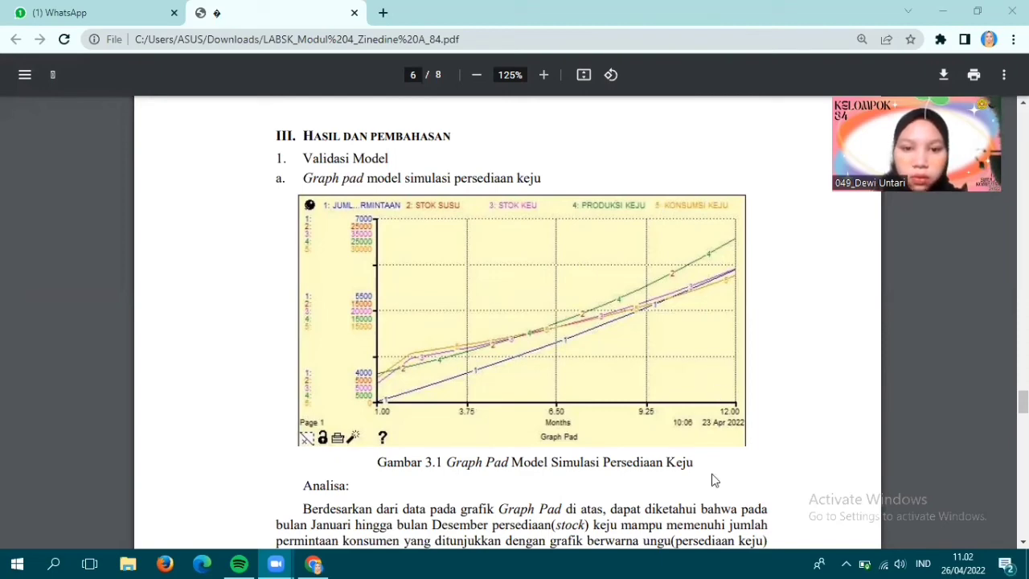
# - Read the Graph Pad analysis, the Table Pad results and analysis, and the Kesimpulan section in the PDF report
pyautogui.scroll(-2, 522, 322)
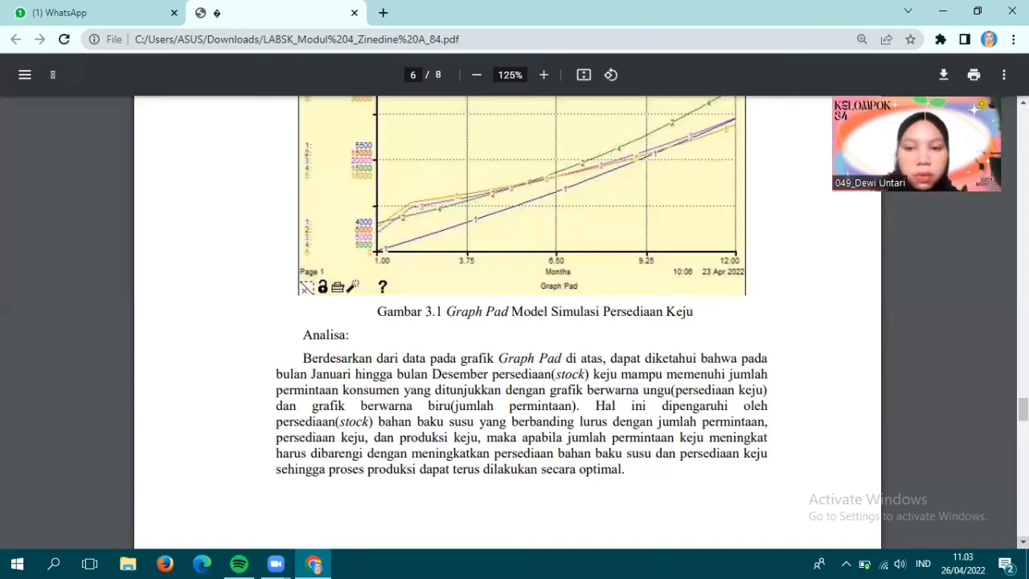
pyautogui.scroll(-5, 514, 321)
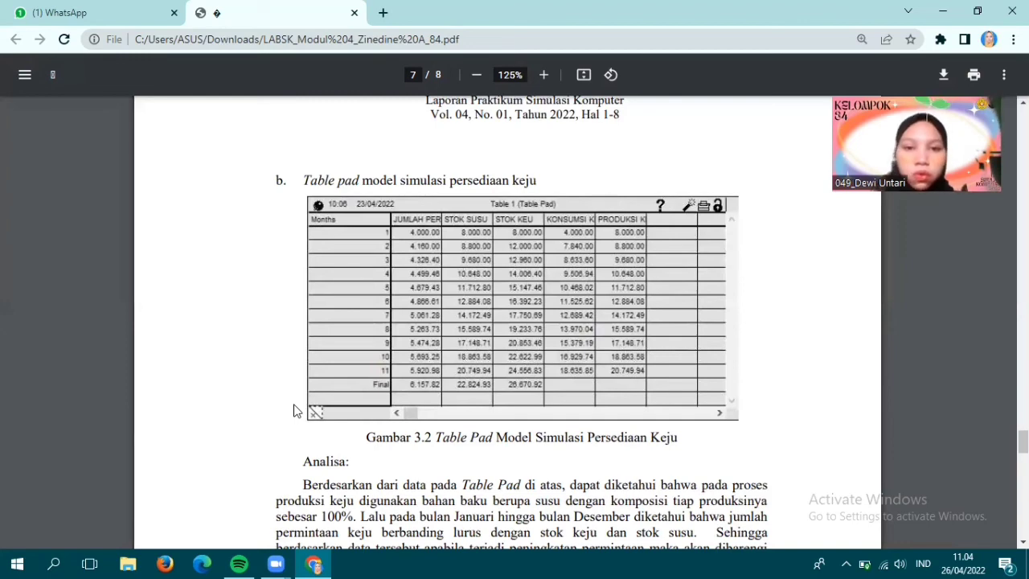
pyautogui.scroll(-1, 294, 411)
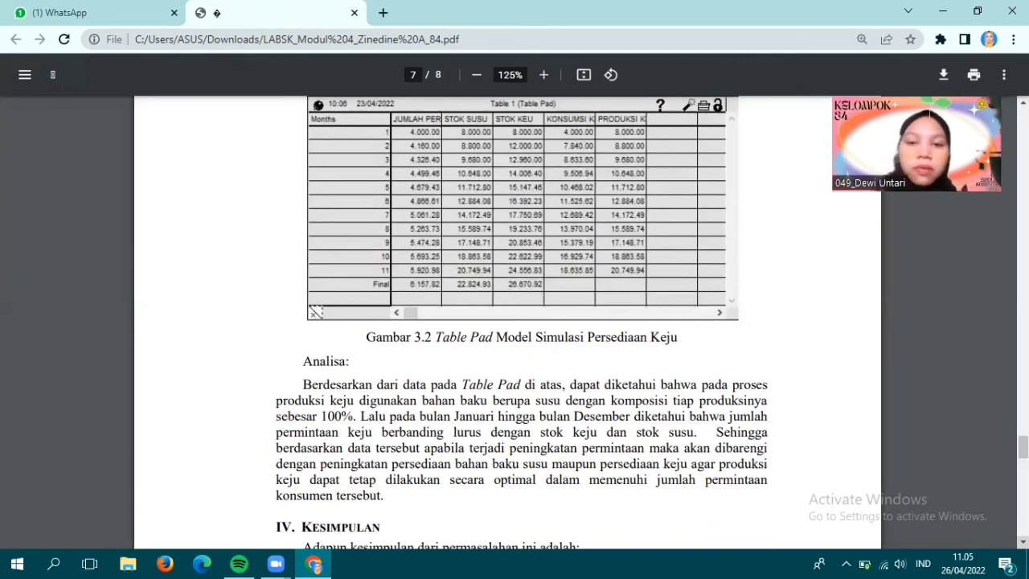
pyautogui.scroll(-5, 515, 322)
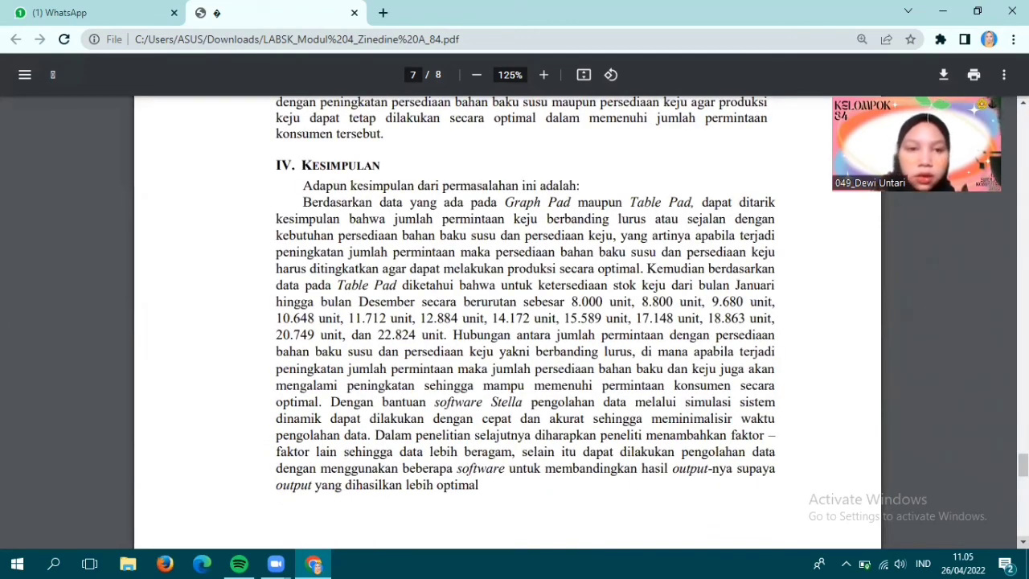